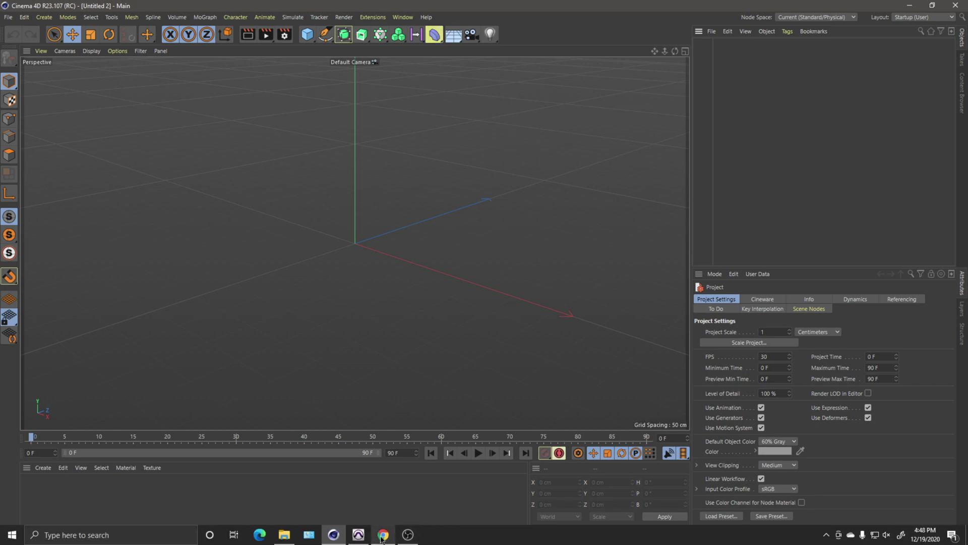
pyautogui.click(384, 535)
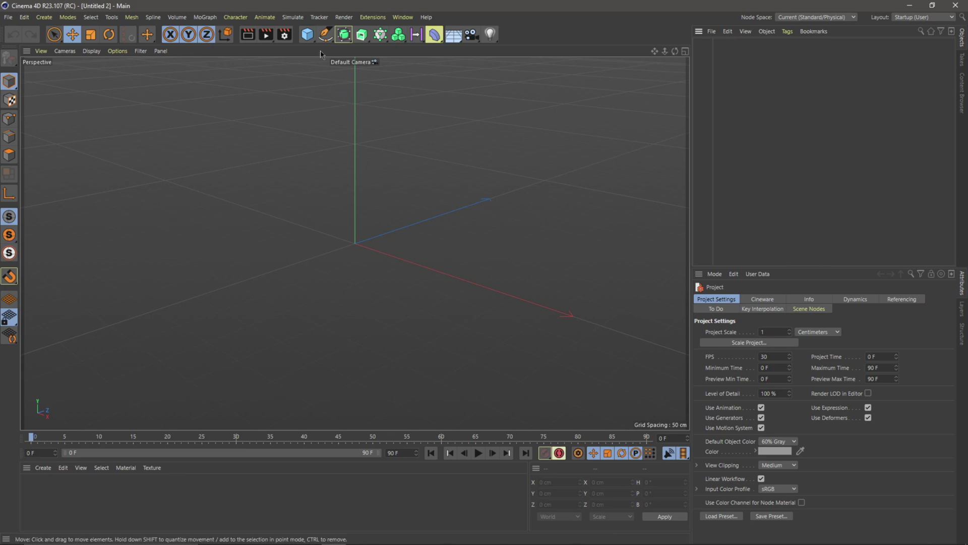
# - Add a Landscape object and set its width and depth to 10000 cm each
pyautogui.click(308, 36)
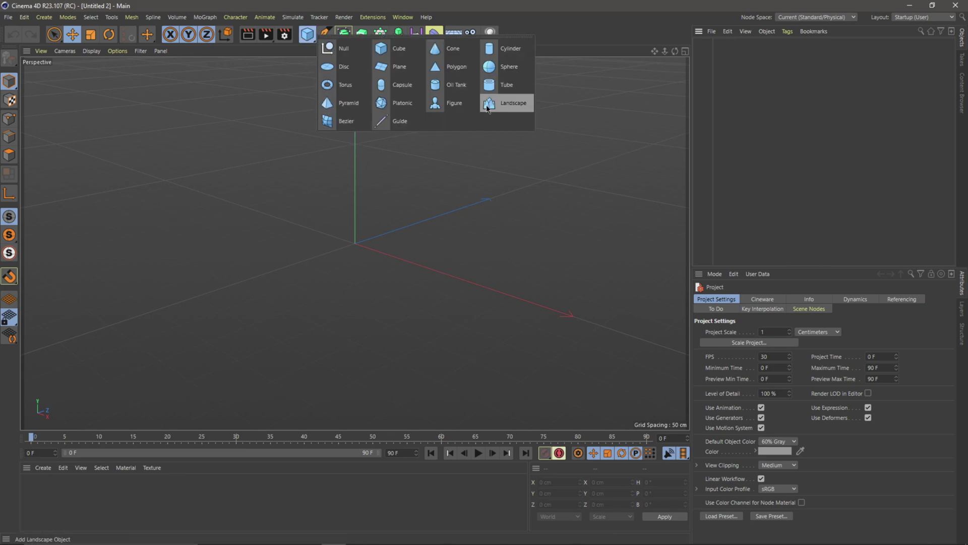
pyautogui.click(510, 104)
pyautogui.click(783, 323)
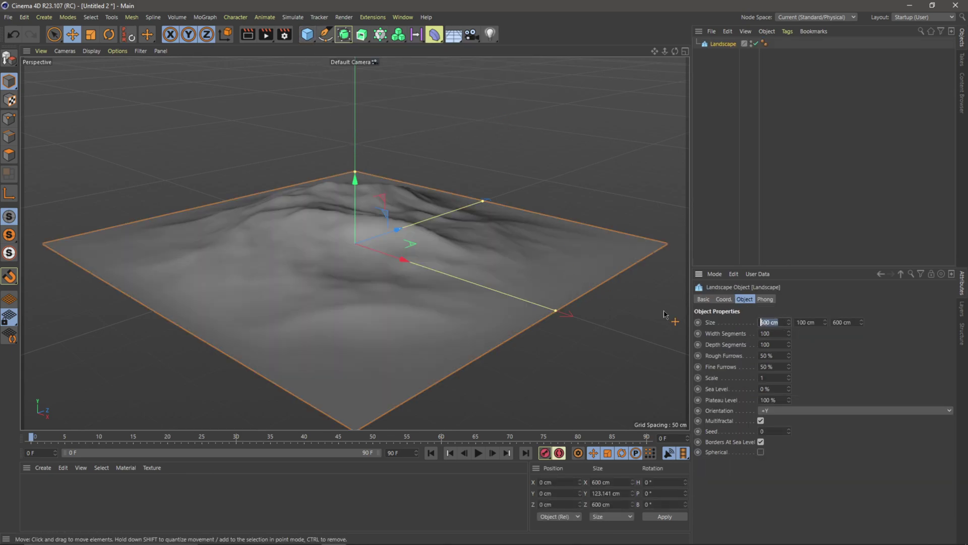
pyautogui.press('Return')
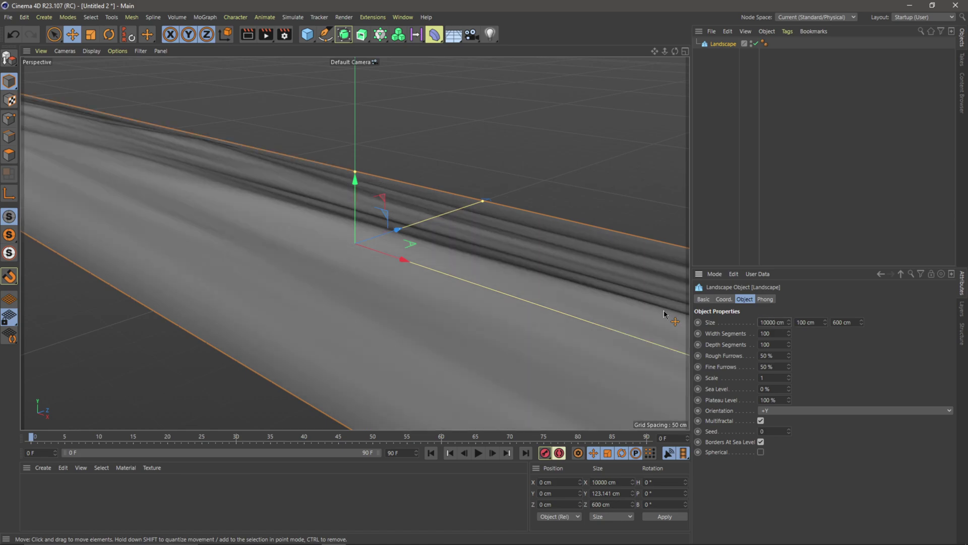
pyautogui.write('10000')
pyautogui.press('Return')
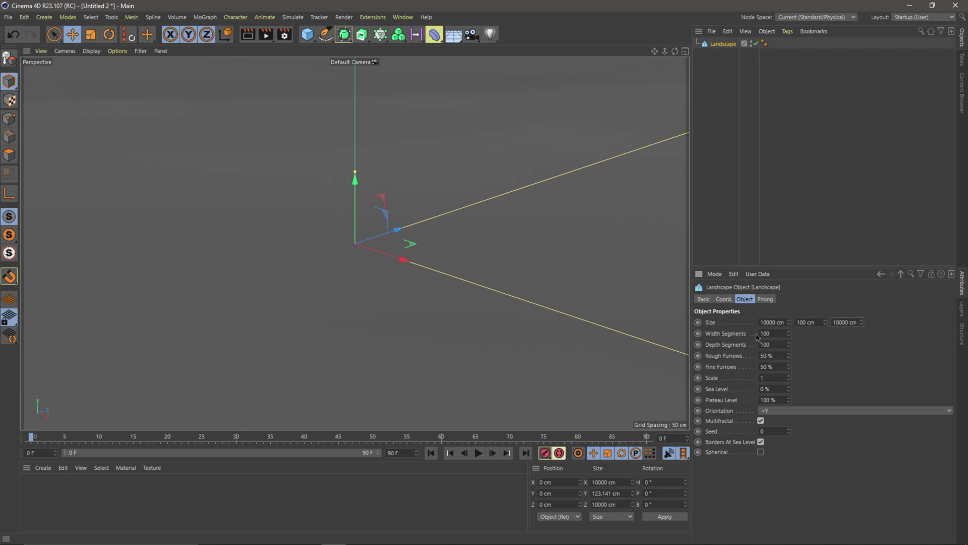
# - Set the landscape's width and depth segments to 500 and turn off Borders At Sea Level
pyautogui.write('5')
pyautogui.click(773, 346)
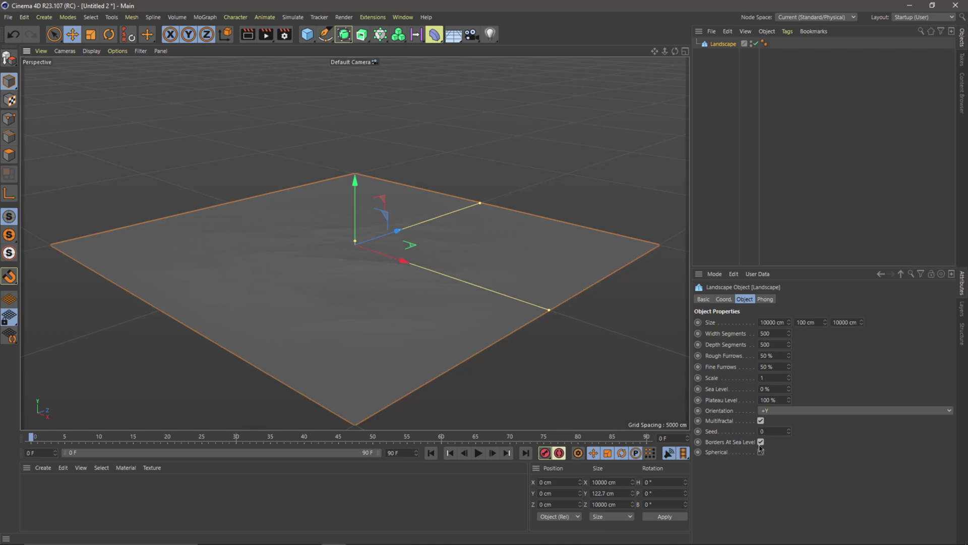
pyautogui.scroll(10, 493, 316)
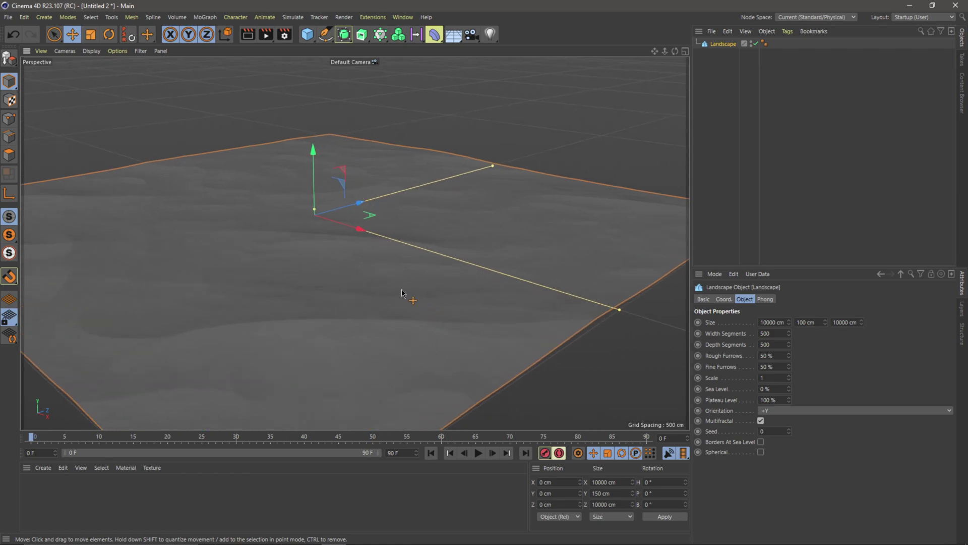
# - Raise the landscape's height size to about 166 cm
pyautogui.moveTo(296, 194); pyautogui.dragTo(296, 189)
pyautogui.keyDown('alt'); pyautogui.moveTo(330, 233); pyautogui.dragTo(302, 234, button='right'); pyautogui.keyUp('alt')
pyautogui.keyDown('alt'); pyautogui.moveTo(311, 235); pyautogui.dragTo(223, 236); pyautogui.keyUp('alt')
pyautogui.moveTo(401, 225)
pyautogui.keyDown('alt'); pyautogui.mouseDown(button='middle')
pyautogui.moveTo(403, 249)
pyautogui.moveTo(404, 225)
pyautogui.mouseUp(button='middle'); pyautogui.keyUp('alt')
pyautogui.scroll(7, 403, 249)
pyautogui.keyDown('alt'); pyautogui.moveTo(405, 225); pyautogui.dragTo(406, 231); pyautogui.keyUp('alt')
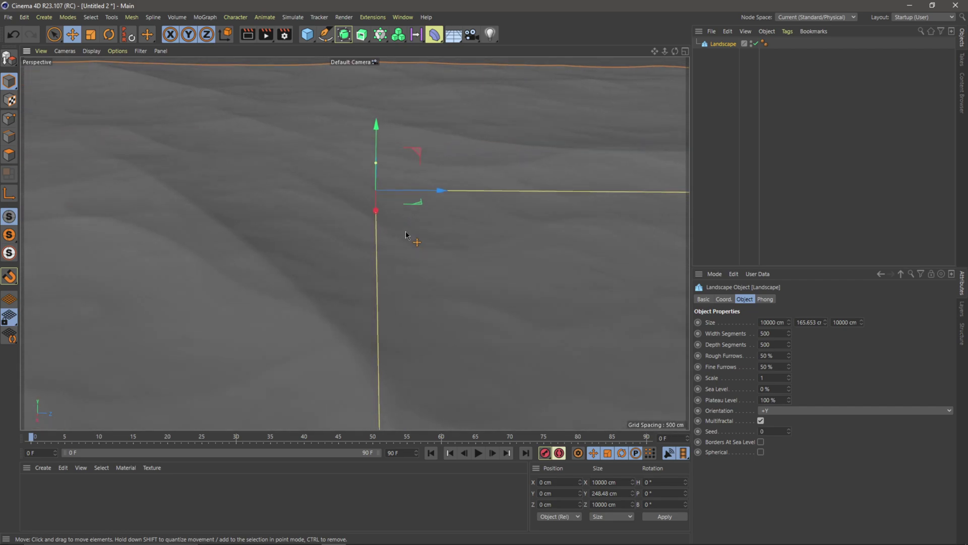
# - Switch to the open project Flags_animations_final.fbx and examine the long pennant flags up close
pyautogui.click(406, 16)
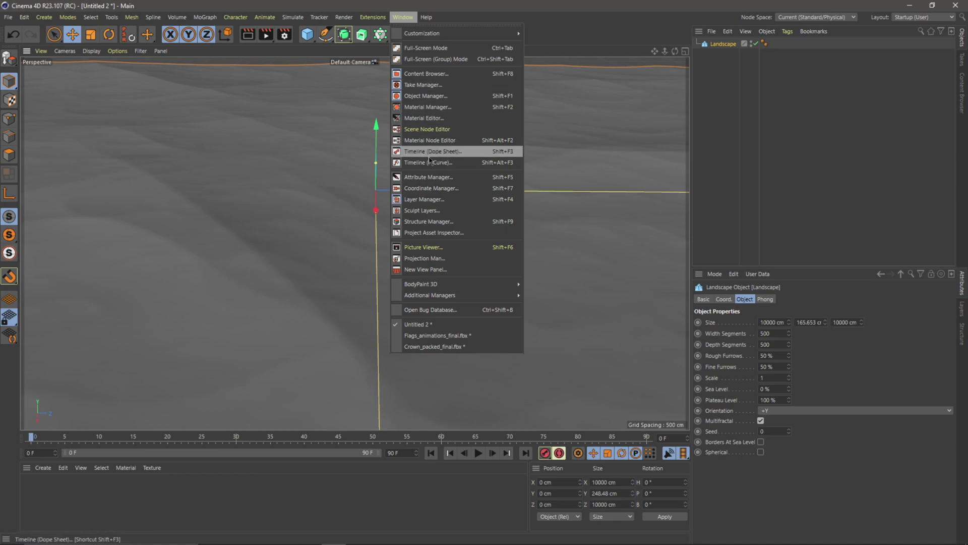
pyautogui.click(450, 336)
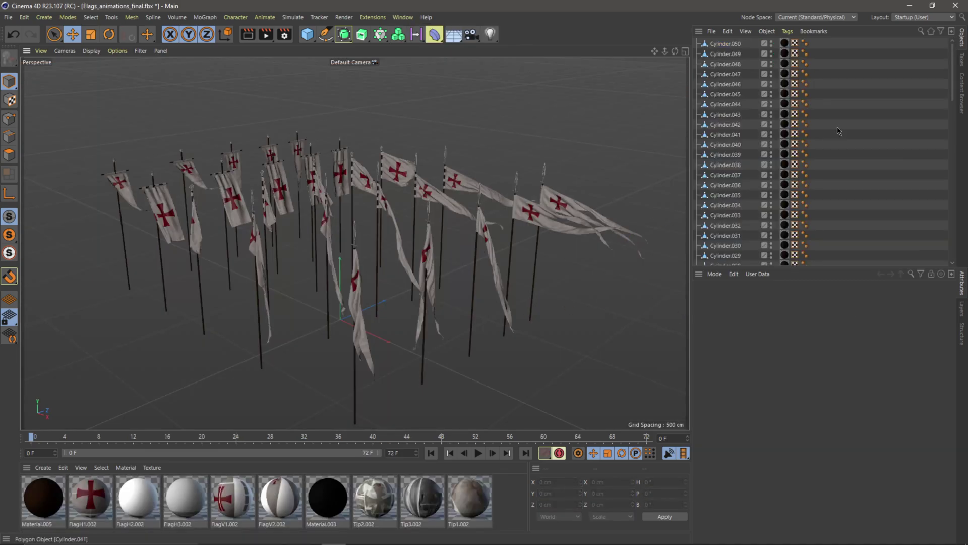
pyautogui.keyDown('alt'); pyautogui.moveTo(331, 220); pyautogui.dragTo(296, 214); pyautogui.keyUp('alt')
pyautogui.scroll(5, 385, 231)
pyautogui.scroll(6, 389, 202)
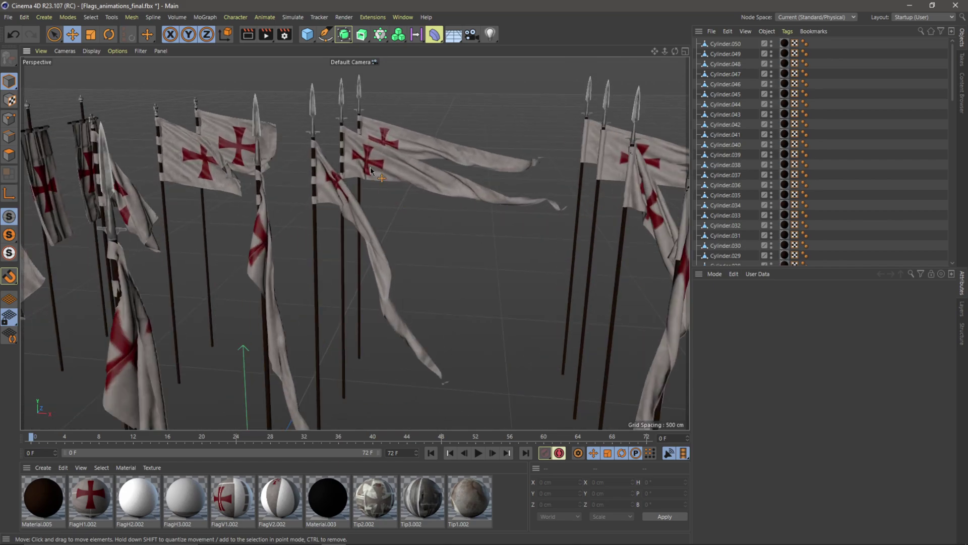
pyautogui.scroll(-5, 437, 232)
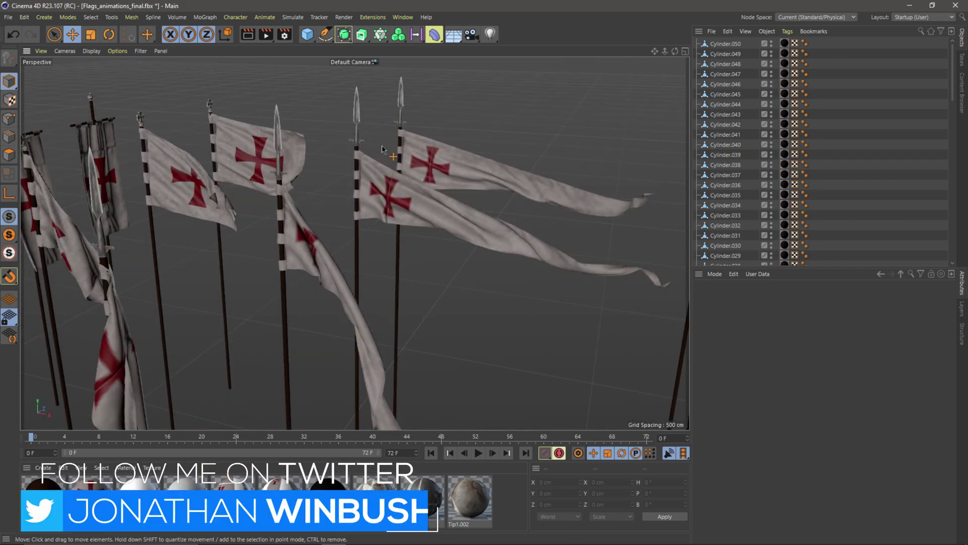
pyautogui.scroll(5, 425, 258)
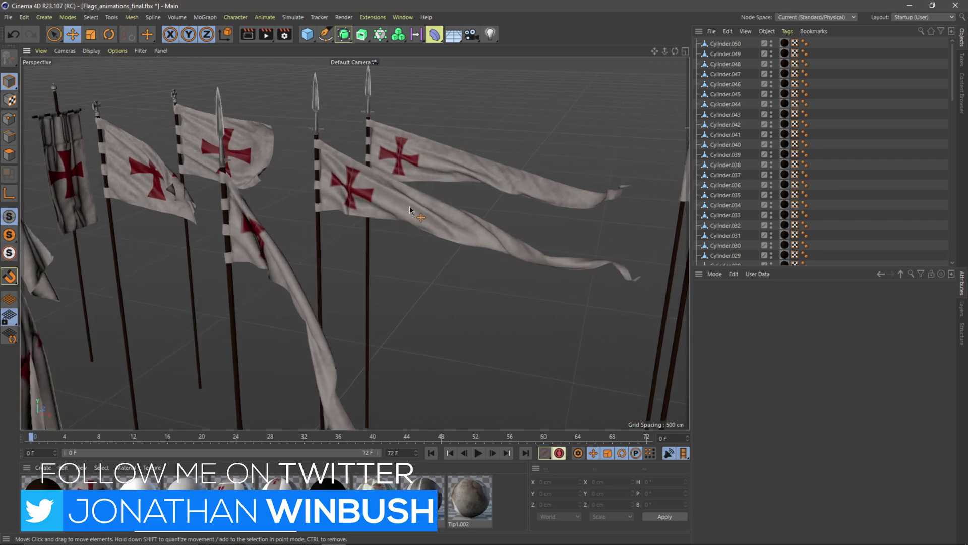
# - Select the front long pennant together with its pole and spear tip, shift them along Z, and cut them from the scene
pyautogui.click(344, 160)
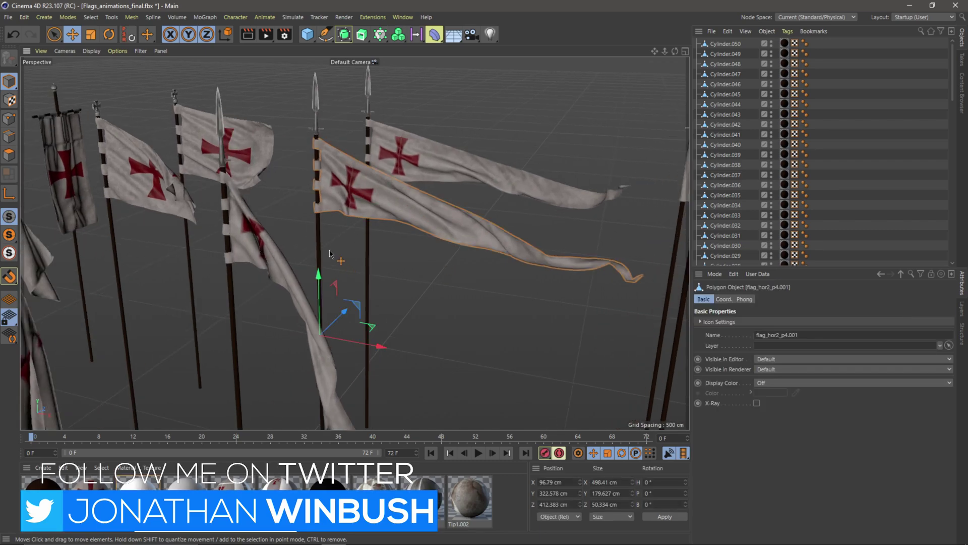
pyautogui.keyDown('shift'); pyautogui.click(323, 132); pyautogui.keyUp('shift')
pyautogui.keyDown('shift'); pyautogui.click(316, 110); pyautogui.keyUp('shift')
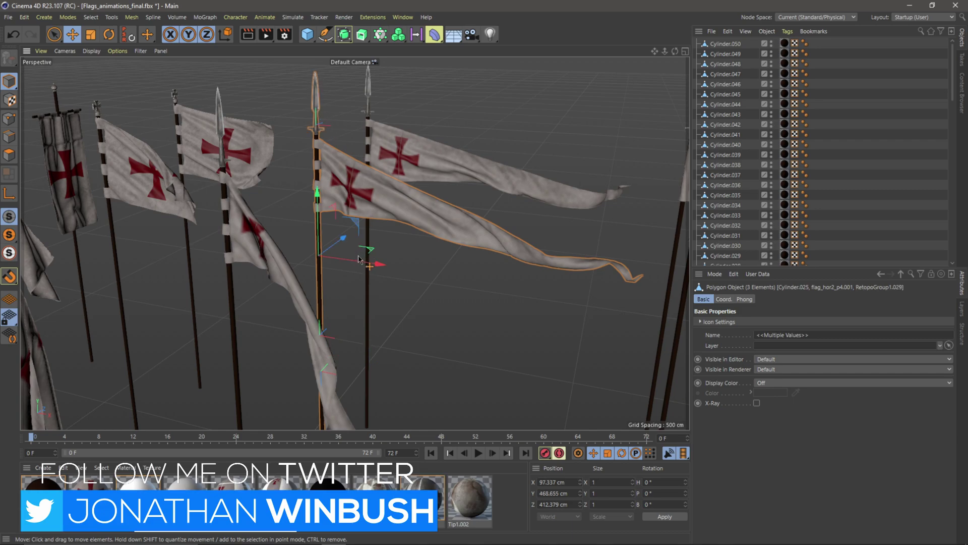
pyautogui.moveTo(341, 240); pyautogui.dragTo(390, 262)
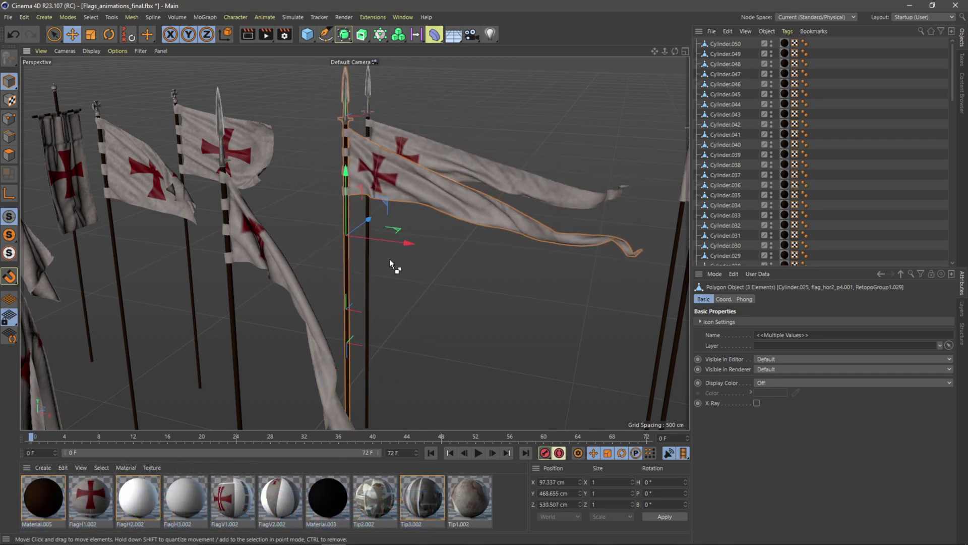
pyautogui.press('Delete')
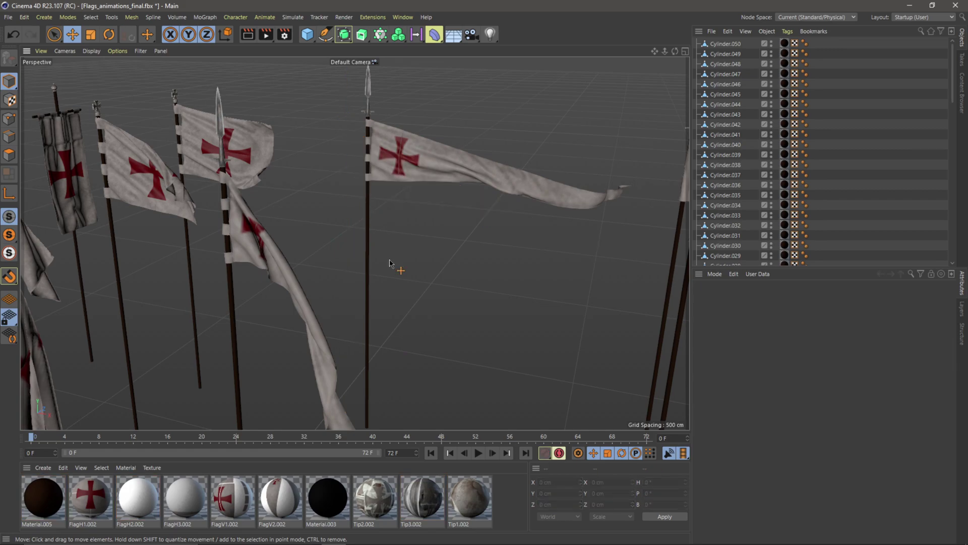
# - Return to the Untitled 2 project and paste the cut flag, pole and tip into the landscape scene
pyautogui.click(403, 17)
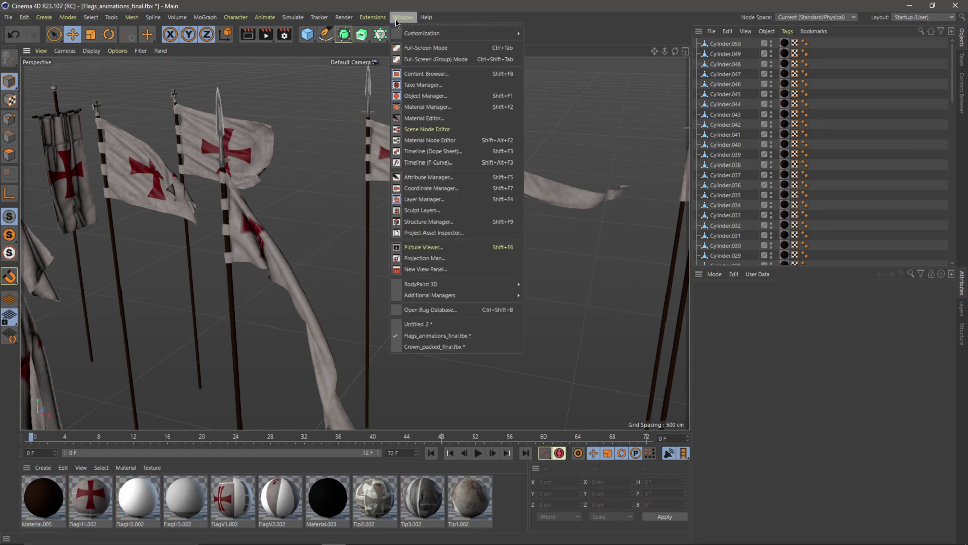
pyautogui.click(434, 326)
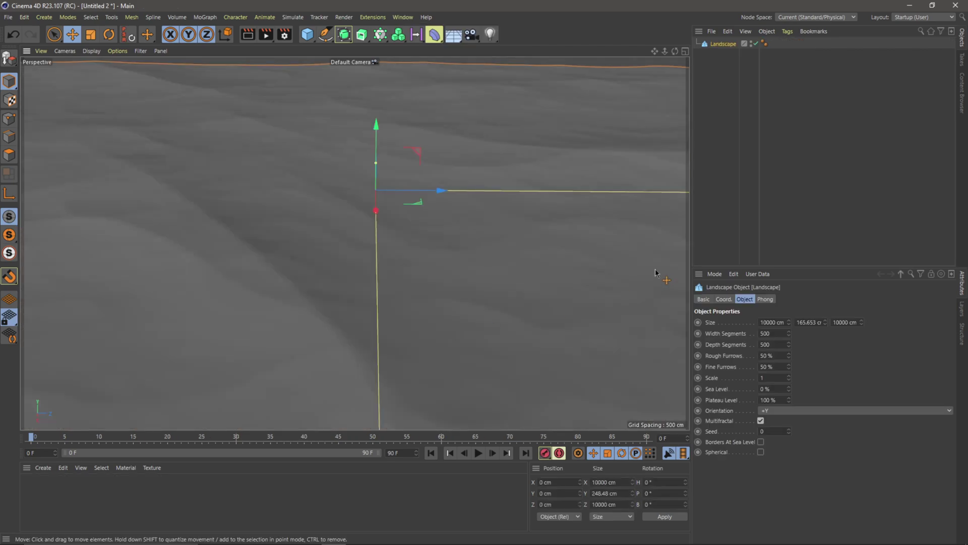
pyautogui.click(728, 32)
pyautogui.click(753, 95)
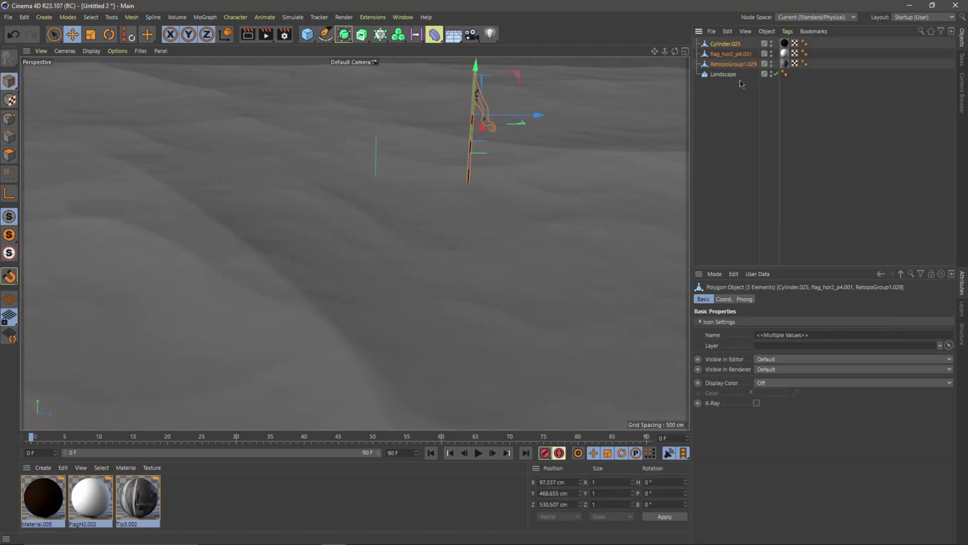
# - Group the three pasted flag objects under a null and rename it Main Flag
pyautogui.rightClick(732, 65)
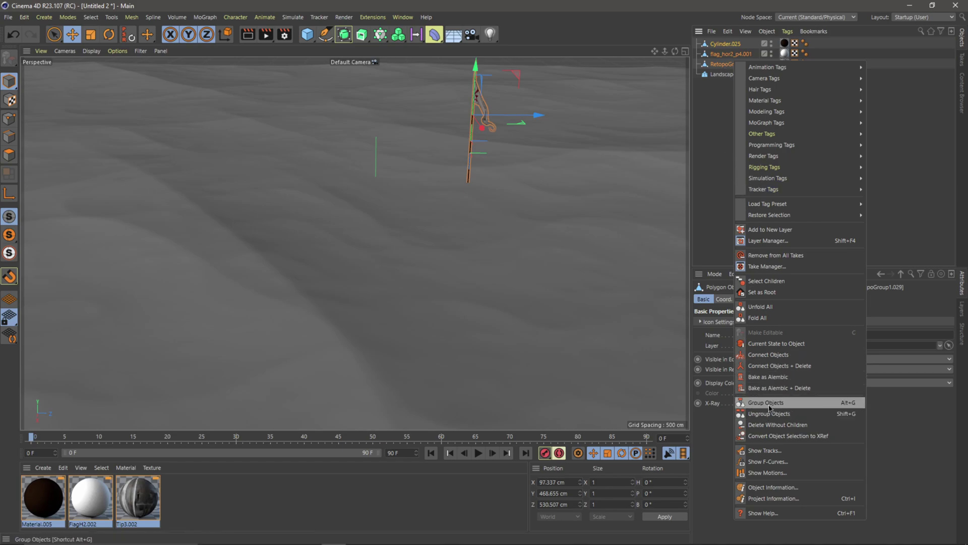
pyautogui.click(767, 403)
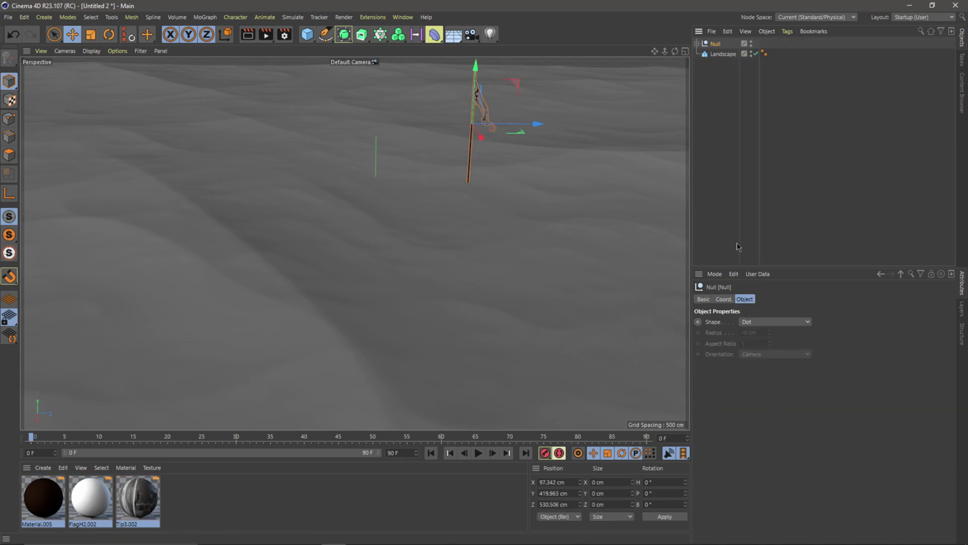
pyautogui.doubleClick(717, 45)
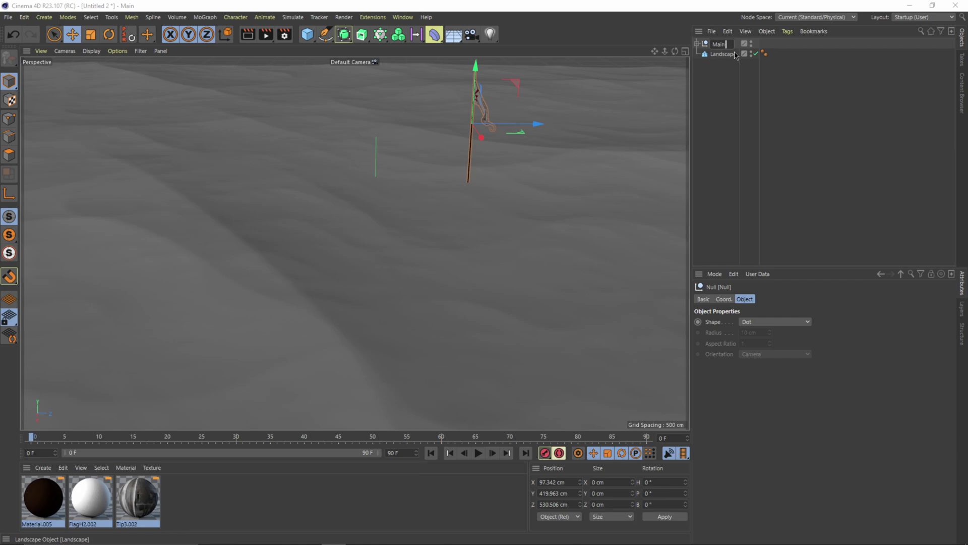
pyautogui.write('Main Flag')
pyautogui.press('Return')
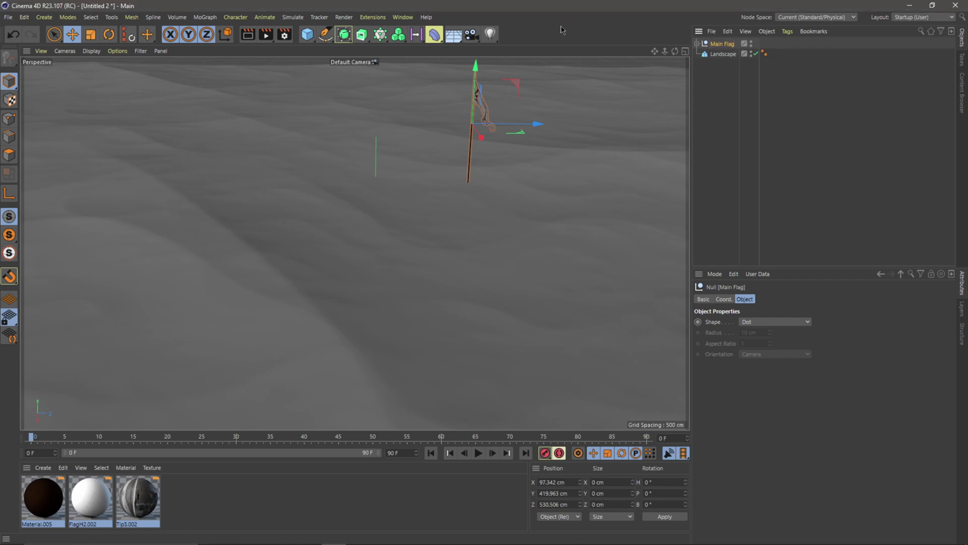
# - Set the Main Flag group's X, Y and Z position to 0 cm
pyautogui.click(725, 299)
pyautogui.press('Tab')
pyautogui.write('0')
pyautogui.press('Tab')
pyautogui.write('0')
pyautogui.press('Return')
pyautogui.scroll(3, 438, 193)
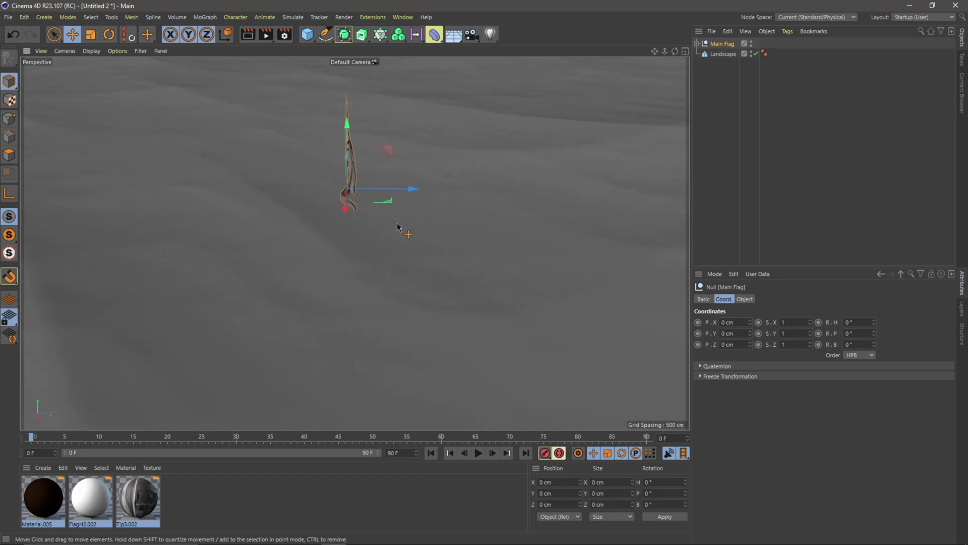
# - Raise the Main Flag group vertically to a Y position of about 438 cm so the pole stands above the terrain
pyautogui.keyDown('alt'); pyautogui.moveTo(397, 226); pyautogui.dragTo(317, 210); pyautogui.keyUp('alt')
pyautogui.keyDown('alt'); pyautogui.moveTo(446, 227); pyautogui.dragTo(414, 69); pyautogui.keyUp('alt')
pyautogui.scroll(-5, 415, 84)
pyautogui.keyDown('alt'); pyautogui.moveTo(444, 155); pyautogui.dragTo(429, 250, button='middle'); pyautogui.keyUp('alt')
pyautogui.scroll(5, 427, 247)
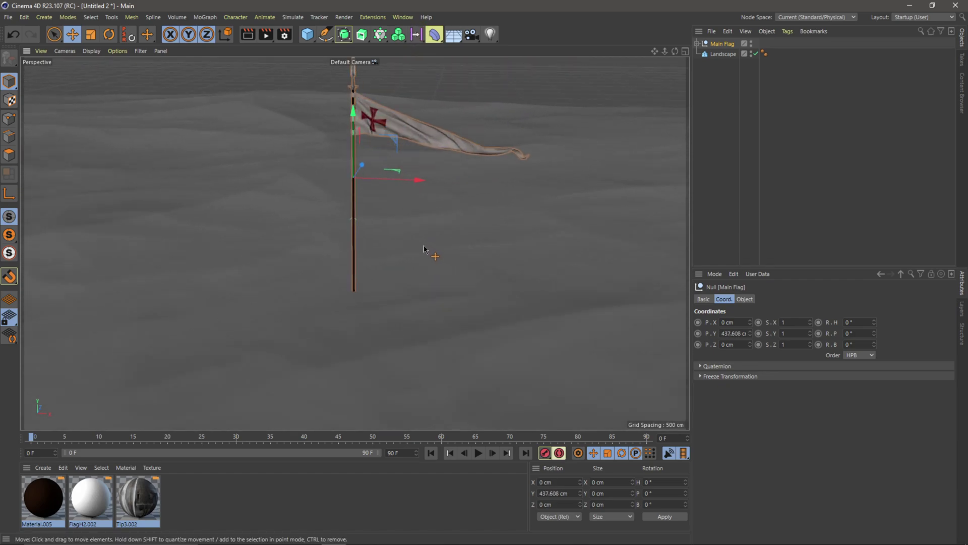
# - Add a Figure object as a scale reference and lower the landscape to a Y position of about -83 cm
pyautogui.click(307, 35)
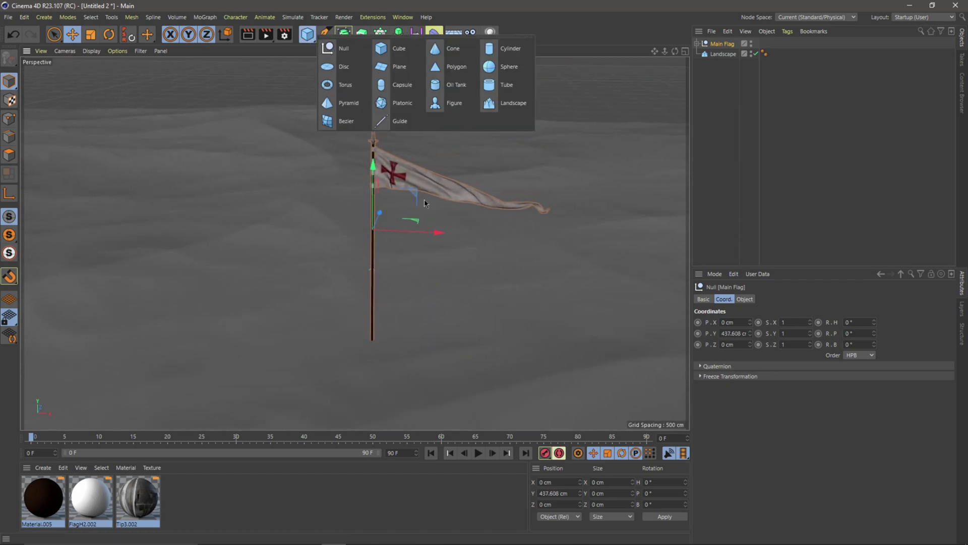
pyautogui.click(449, 103)
pyautogui.moveTo(371, 312); pyautogui.dragTo(386, 331)
pyautogui.scroll(3, 389, 301)
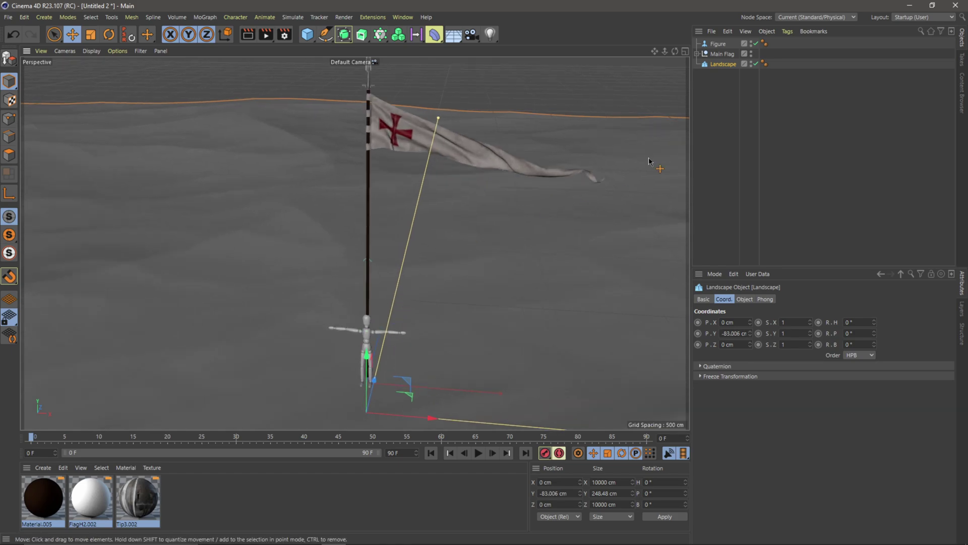
# - Scale the Main Flag group to 0.5 on the X, Y and Z axes
pyautogui.click(723, 54)
pyautogui.write('.5')
pyautogui.press('Tab')
pyautogui.write('.5')
pyautogui.press('Tab')
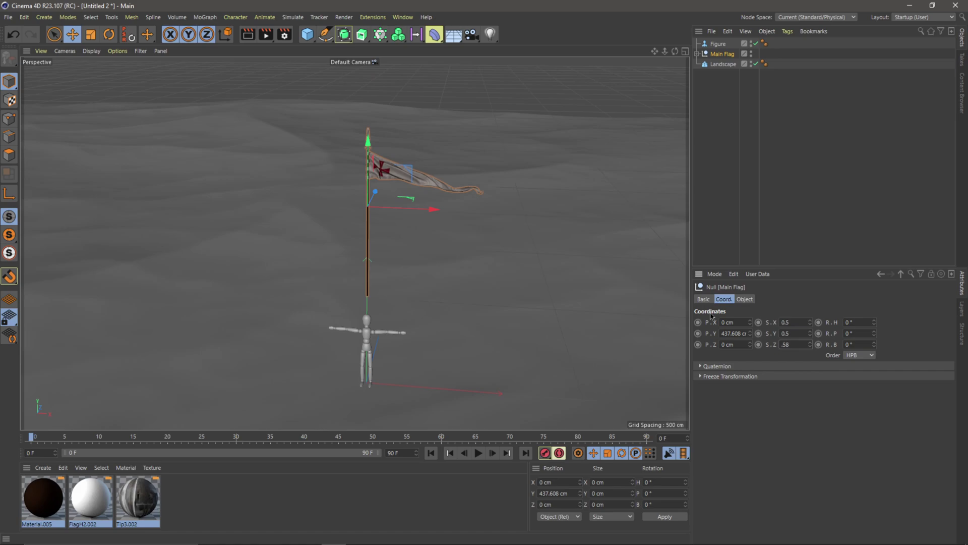
pyautogui.write('.5')
pyautogui.press('Return')
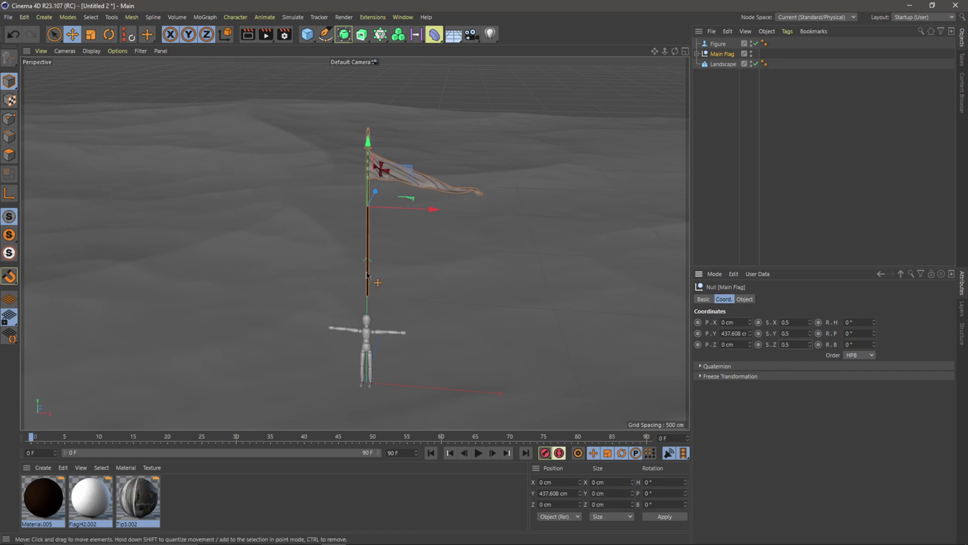
# - Drop the Main Flag group to the ground with Drop2Floor and compare its size with the figure
pyautogui.click(373, 17)
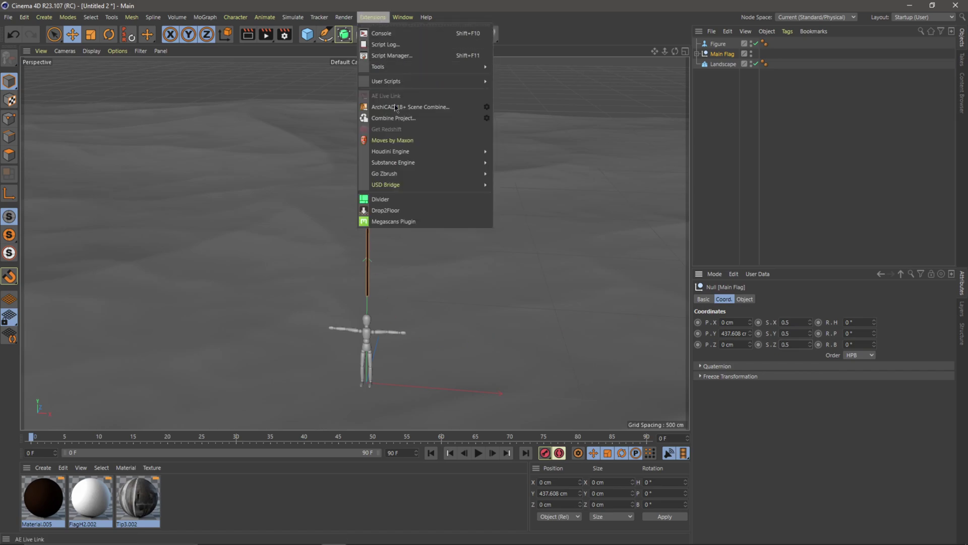
pyautogui.click(410, 210)
pyautogui.scroll(6, 421, 324)
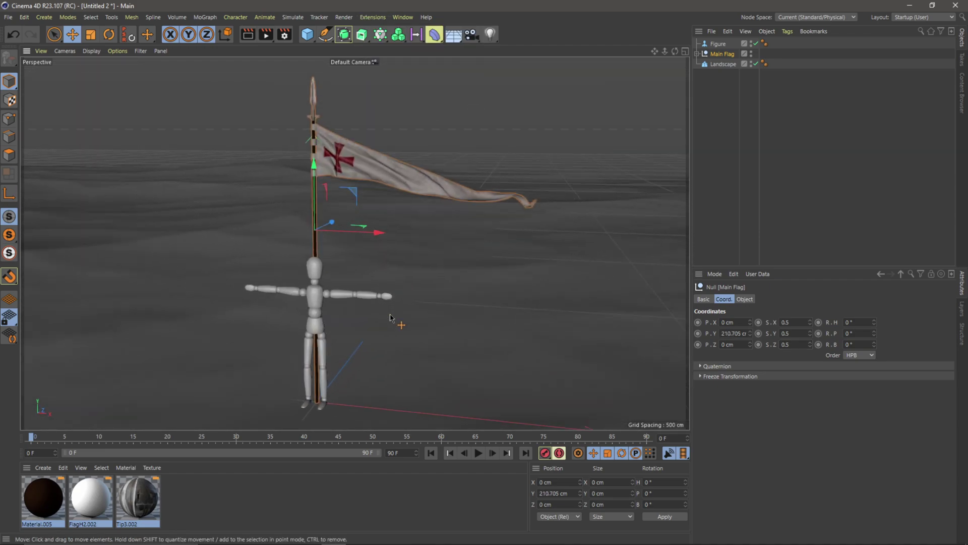
pyautogui.keyDown('alt'); pyautogui.moveTo(390, 314); pyautogui.dragTo(417, 320, button='middle'); pyautogui.keyUp('alt')
pyautogui.keyDown('alt'); pyautogui.moveTo(416, 319); pyautogui.dragTo(420, 322); pyautogui.keyUp('alt')
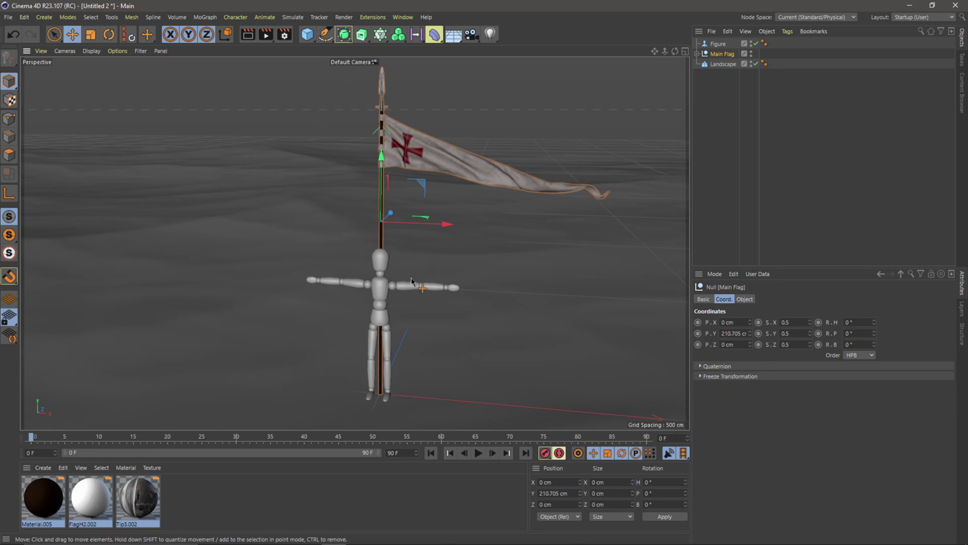
pyautogui.moveTo(420, 356)
pyautogui.keyDown('alt'); pyautogui.mouseDown()
pyautogui.moveTo(411, 353)
pyautogui.moveTo(427, 351)
pyautogui.mouseUp(); pyautogui.keyUp('alt')
pyautogui.keyDown('alt'); pyautogui.moveTo(420, 301); pyautogui.dragTo(417, 305); pyautogui.keyUp('alt')
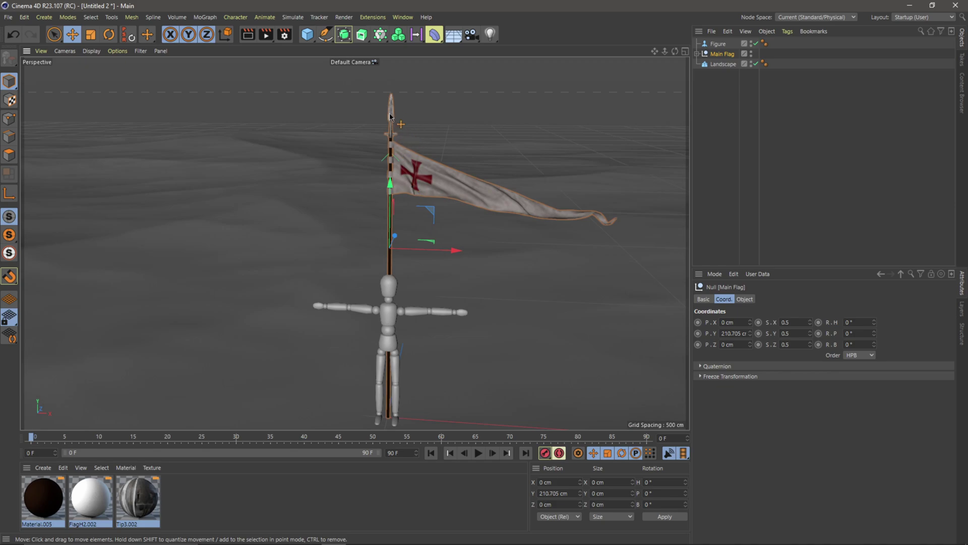
# - Switch to the Crown_packed_final.fbx project and copy the crown closest to the camera
pyautogui.click(404, 18)
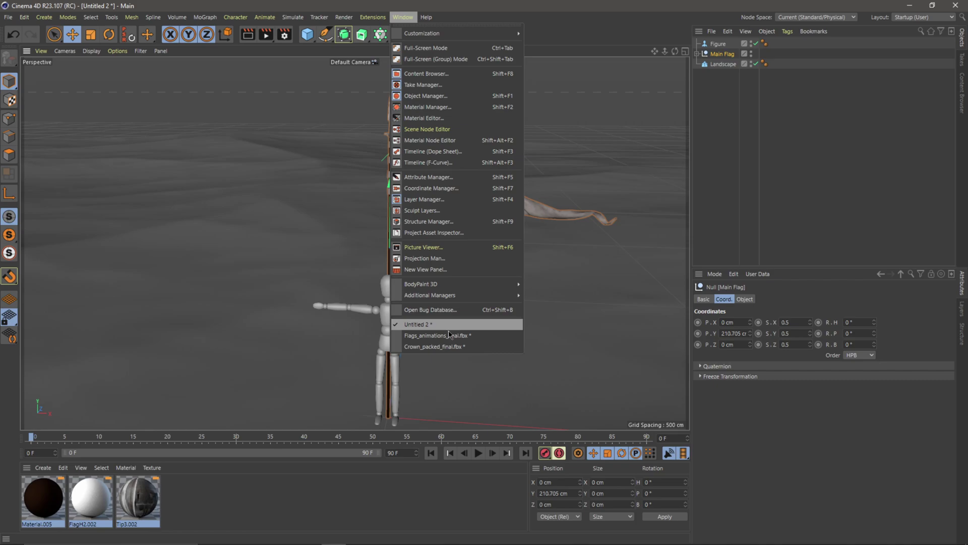
pyautogui.click(452, 348)
pyautogui.scroll(10, 388, 243)
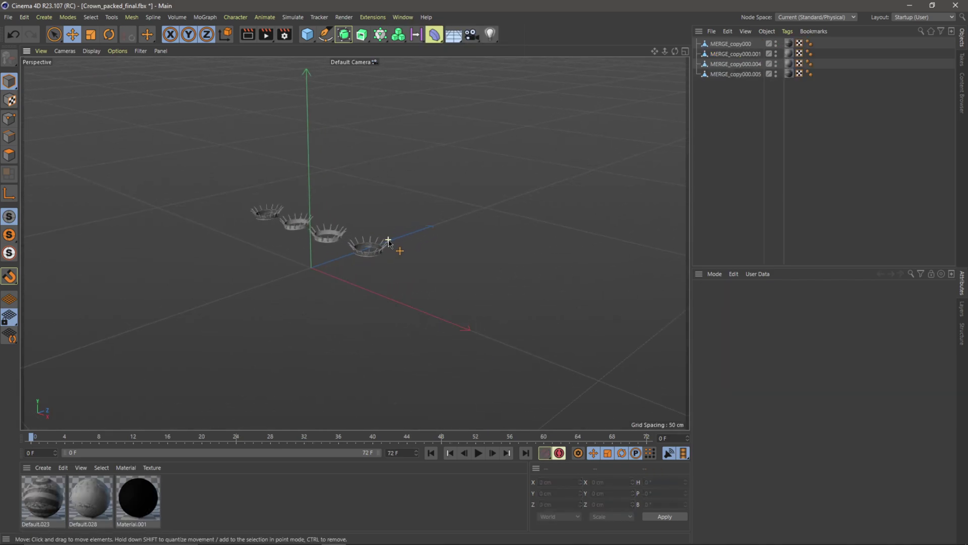
pyautogui.scroll(2, 389, 244)
pyautogui.click(371, 258)
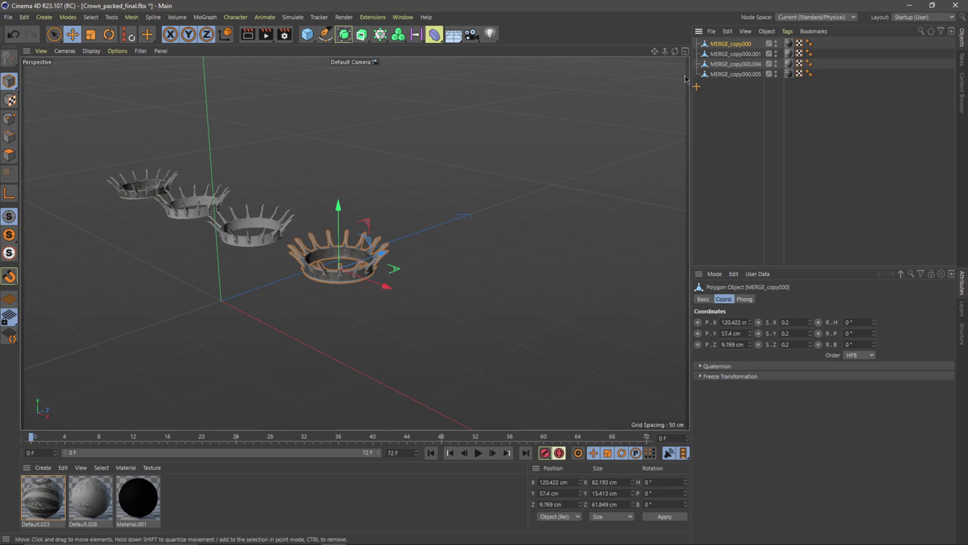
pyautogui.click(728, 32)
pyautogui.click(752, 85)
# - Paste the crown into the Untitled 2 project and set its X, Y and Z position to 0 cm
pyautogui.click(403, 17)
pyautogui.click(419, 281)
pyautogui.click(738, 32)
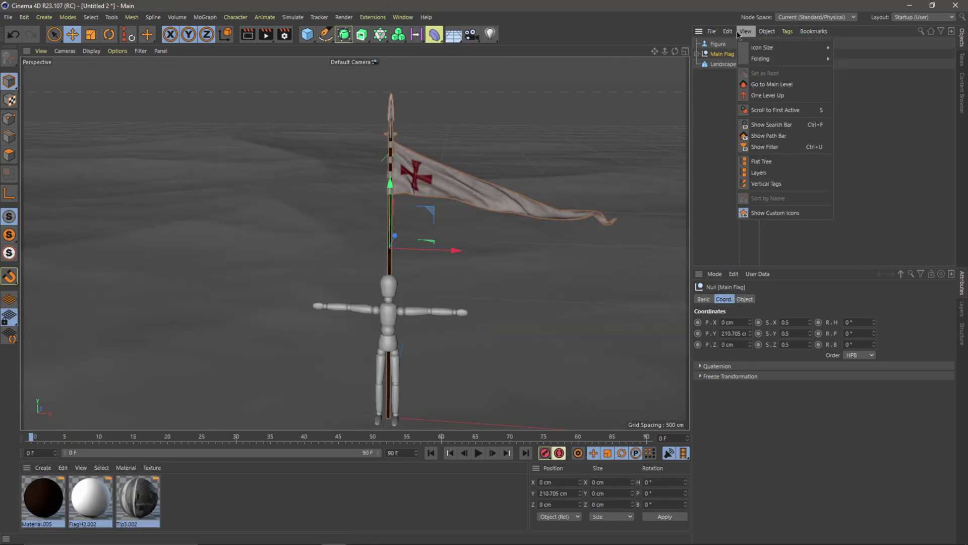
pyautogui.click(750, 92)
pyautogui.doubleClick(735, 322)
pyautogui.write('0')
pyautogui.press('Tab')
pyautogui.write('0')
pyautogui.press('Tab')
pyautogui.write('0')
pyautogui.press('Return')
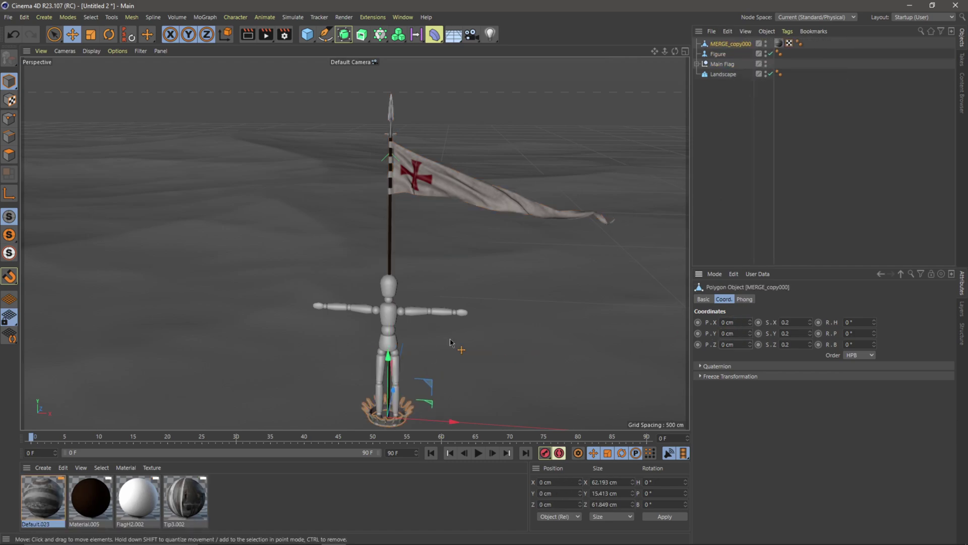
# - Raise the crown to a Y position of about 345 cm, just below the flagpole's spear tip
pyautogui.moveTo(395, 366); pyautogui.dragTo(394, 66)
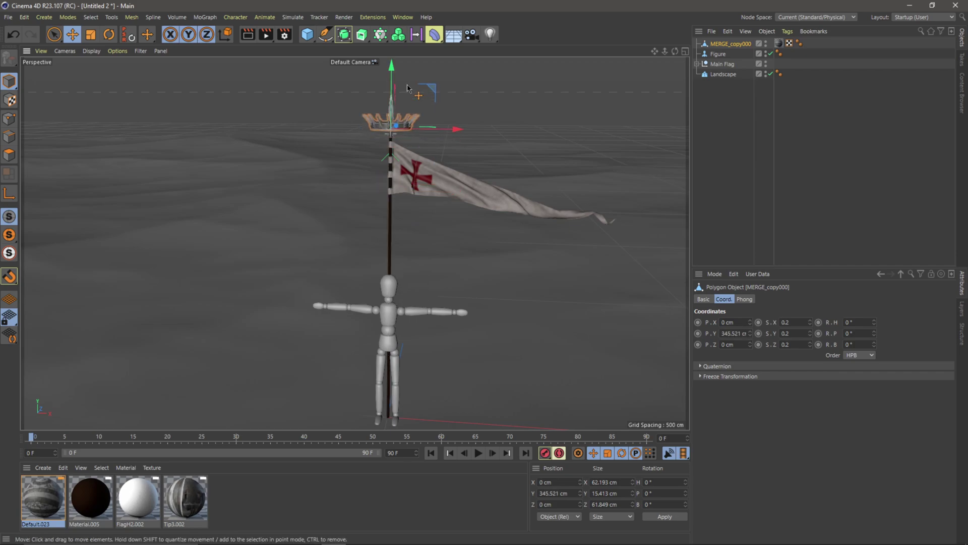
pyautogui.scroll(3, 391, 111)
pyautogui.scroll(7, 389, 139)
pyautogui.scroll(-1, 357, 176)
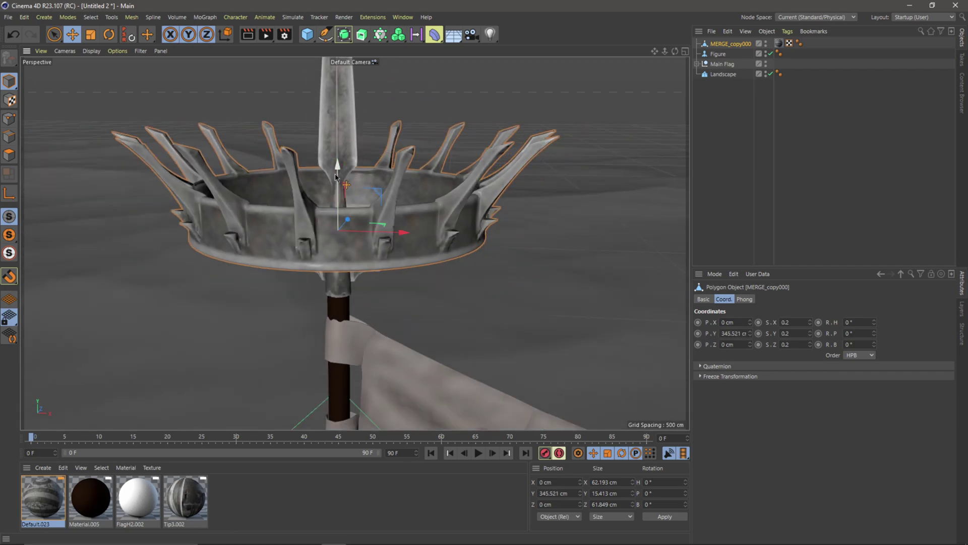
pyautogui.moveTo(338, 174); pyautogui.dragTo(338, 181)
# - Scale the crown to 0.1 on the X, Y and Z axes
pyautogui.moveTo(800, 322); pyautogui.dragTo(675, 311)
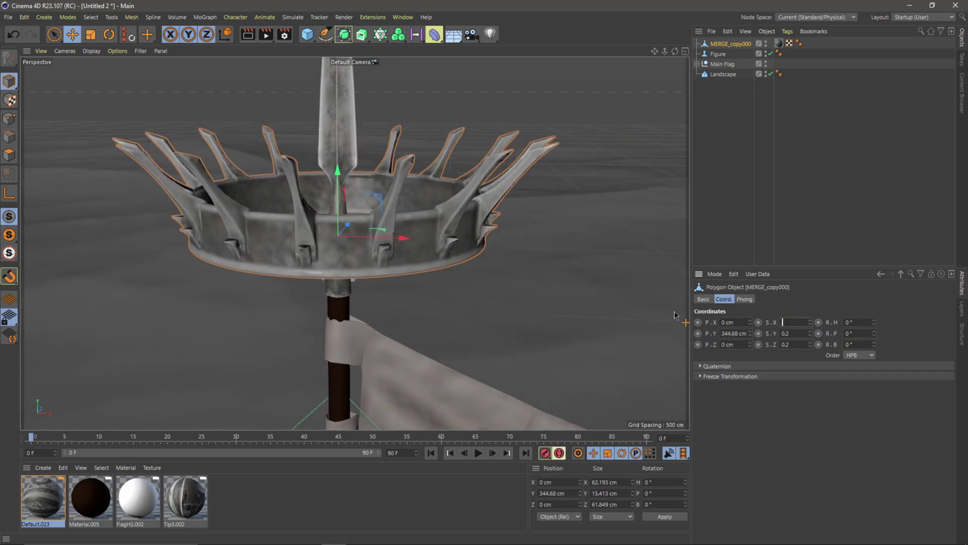
pyautogui.write('0.1')
pyautogui.press('Tab')
pyautogui.write('0.1')
pyautogui.press('Tab')
pyautogui.write('0.1')
pyautogui.press('Return')
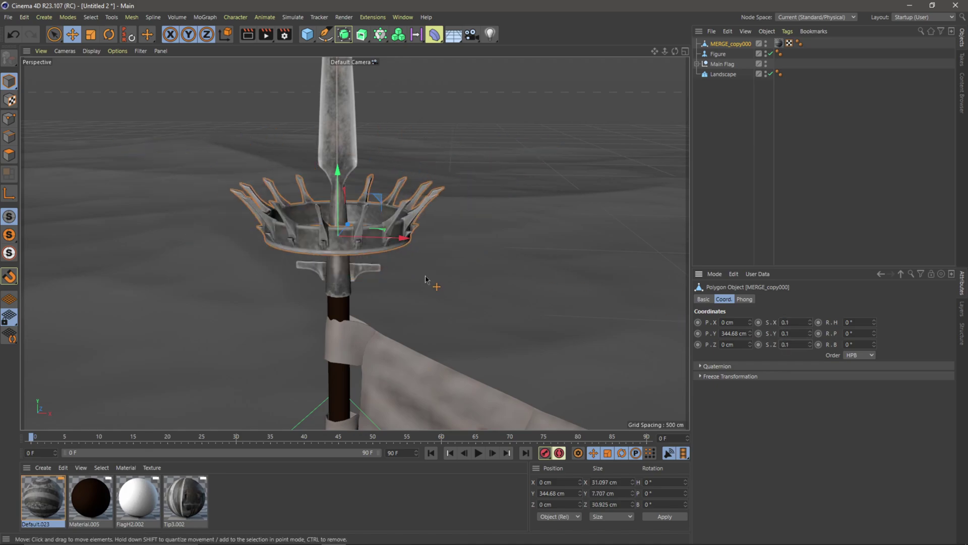
# - Offset the crown to about X 5.2 cm and Y 341 cm, and set its pitch rotation to 21°
pyautogui.moveTo(394, 238); pyautogui.dragTo(428, 240)
pyautogui.moveTo(375, 198); pyautogui.dragTo(375, 224)
pyautogui.moveTo(875, 333); pyautogui.dragTo(877, 323)
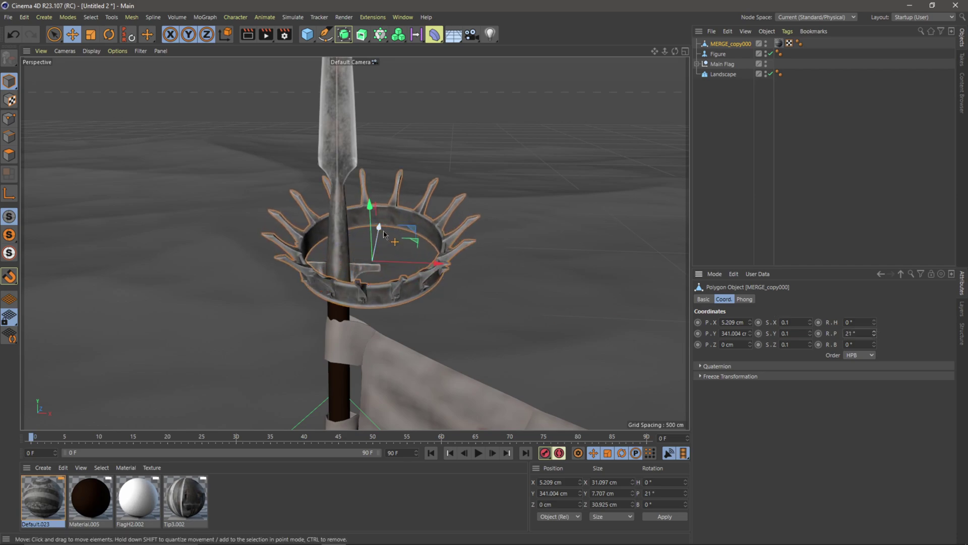
# - Switch to world axes and move the crown to about X 6.4 cm, Y 339.2 cm and Z -5.6 cm so it hangs on the pole
pyautogui.press('w')
pyautogui.moveTo(380, 248); pyautogui.dragTo(370, 226)
pyautogui.moveTo(403, 284); pyautogui.dragTo(412, 285)
pyautogui.scroll(-6, 378, 333)
pyautogui.keyDown('alt'); pyautogui.moveTo(420, 363); pyautogui.dragTo(451, 217, button='middle'); pyautogui.keyUp('alt')
pyautogui.scroll(2, 397, 306)
pyautogui.scroll(-6, 398, 306)
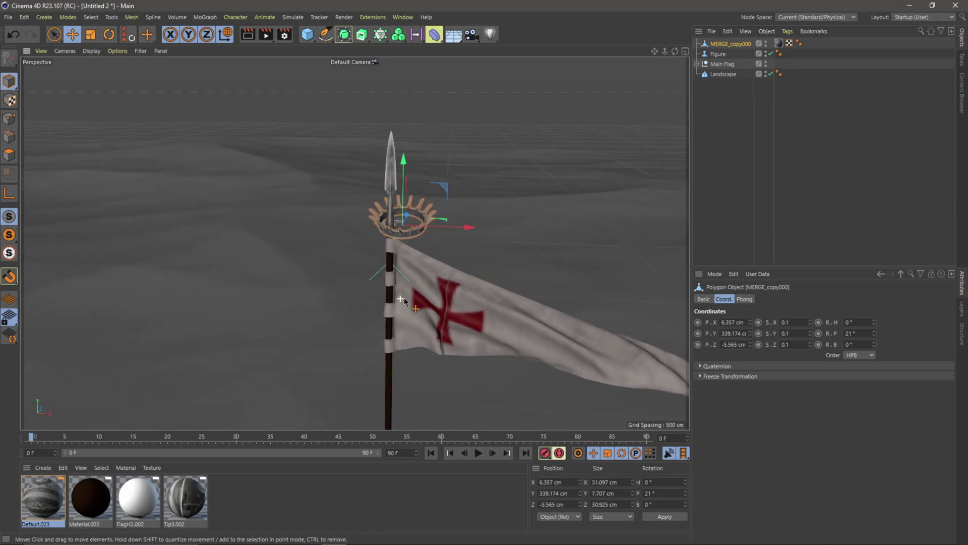
# - Delete the Figure object and frame the whole flagpole in the perspective view
pyautogui.click(718, 54)
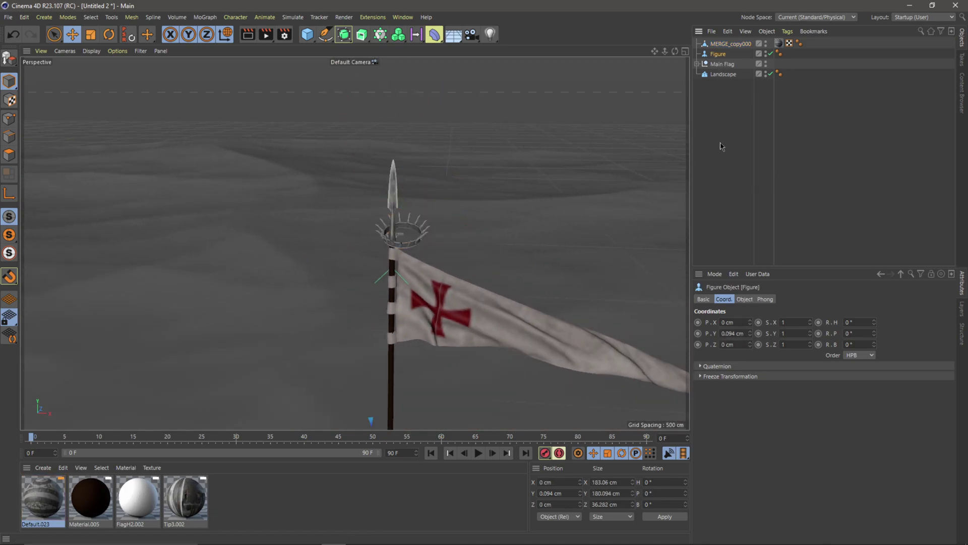
pyautogui.press('Delete')
pyautogui.keyDown('alt'); pyautogui.moveTo(371, 389); pyautogui.dragTo(356, 242, button='middle'); pyautogui.keyUp('alt')
pyautogui.scroll(-3, 357, 243)
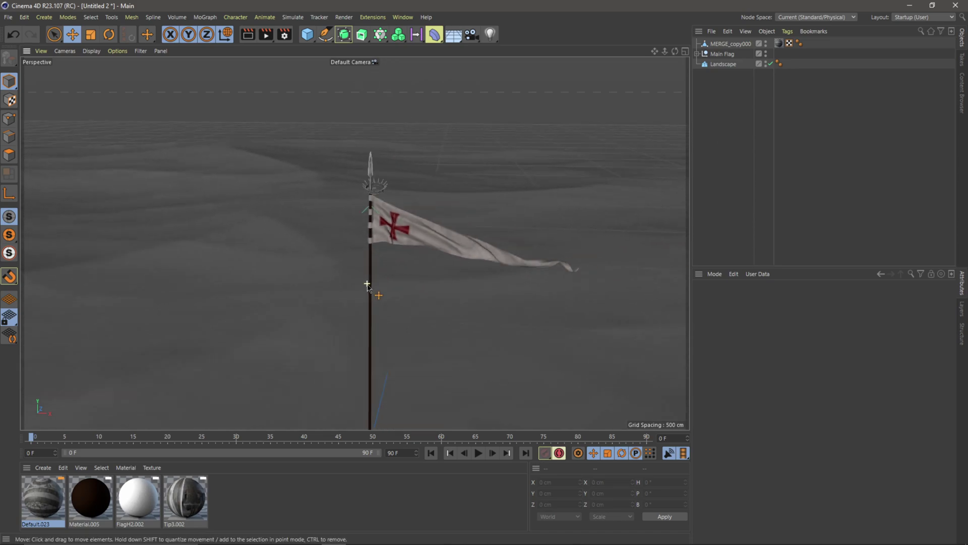
pyautogui.scroll(-3, 367, 284)
pyautogui.keyDown('alt'); pyautogui.moveTo(366, 315); pyautogui.dragTo(369, 306); pyautogui.keyUp('alt')
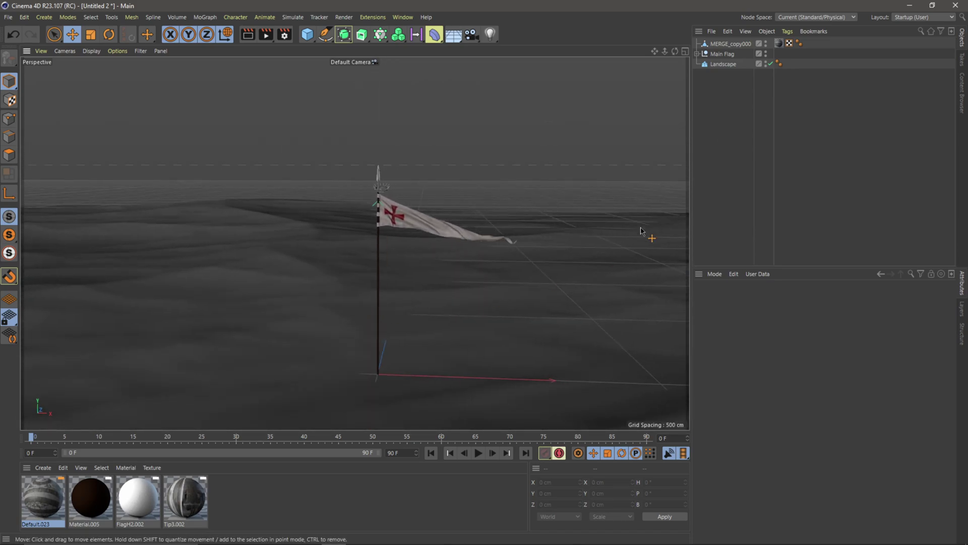
# - Rename the MERGE_copy000 object as Crown and deselect it
pyautogui.doubleClick(728, 44)
pyautogui.write('Crowwn')
pyautogui.press('Return')
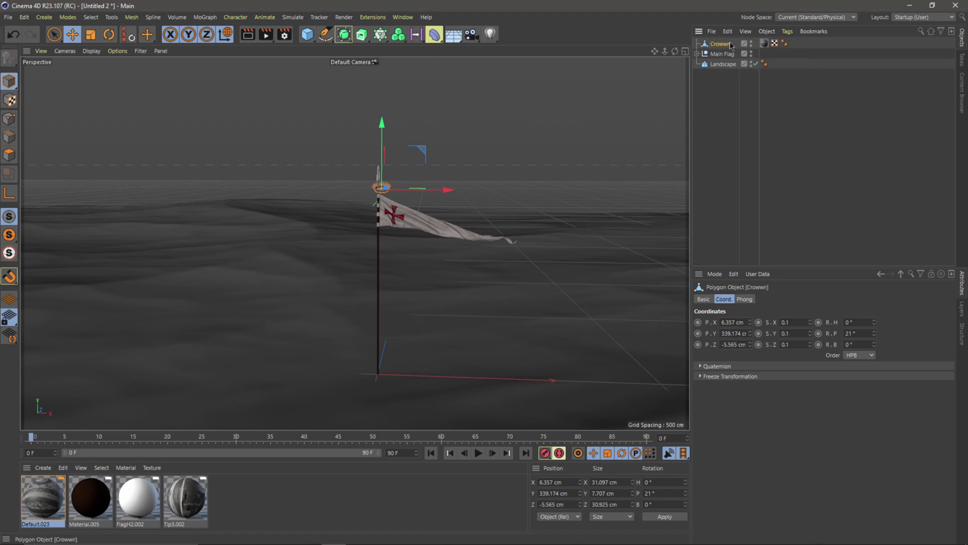
pyautogui.click(720, 116)
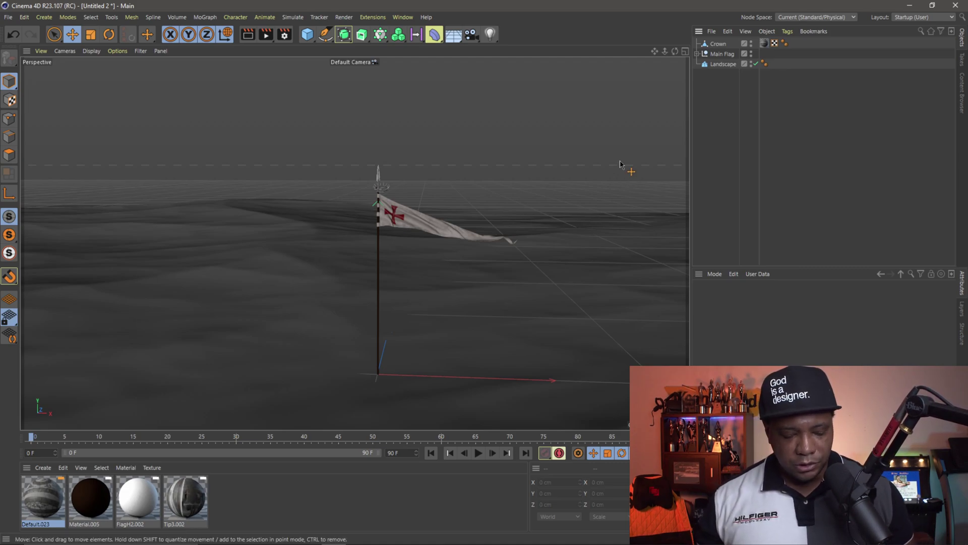
# - Enable Save Polygon Cache, Save Animation Cache and Save Material Cache in the project's Cineware settings
pyautogui.hotkey('ctrl', 'd')
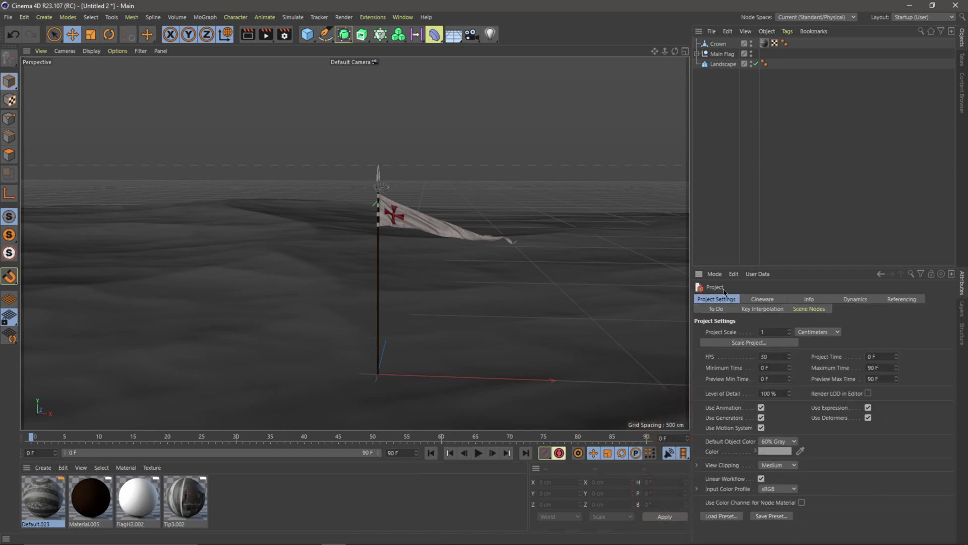
pyautogui.click(763, 299)
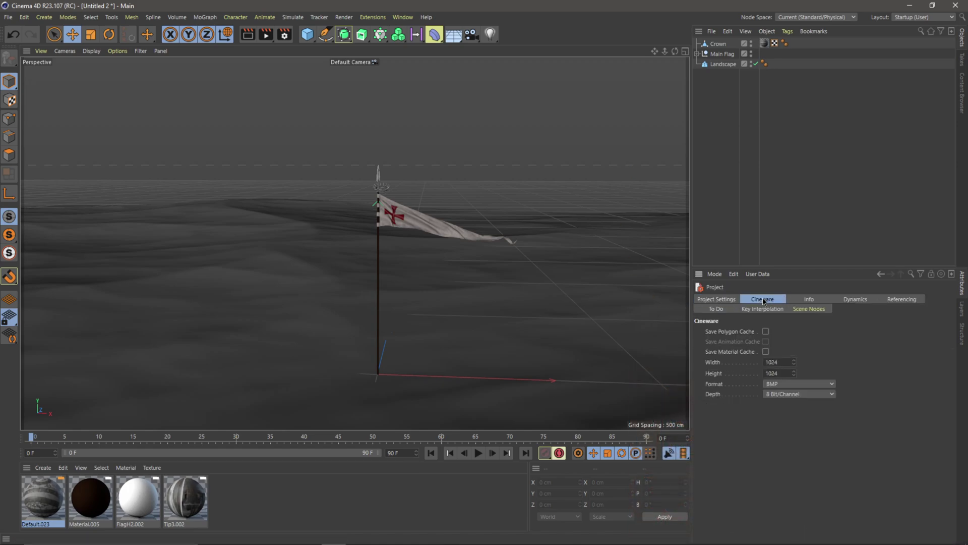
pyautogui.click(766, 332)
pyautogui.scroll(5, 422, 274)
pyautogui.scroll(-4, 422, 274)
pyautogui.scroll(1, 421, 283)
pyautogui.moveTo(420, 283)
pyautogui.keyDown('alt'); pyautogui.mouseDown()
pyautogui.moveTo(417, 274)
pyautogui.moveTo(424, 288)
pyautogui.mouseUp(); pyautogui.keyUp('alt')
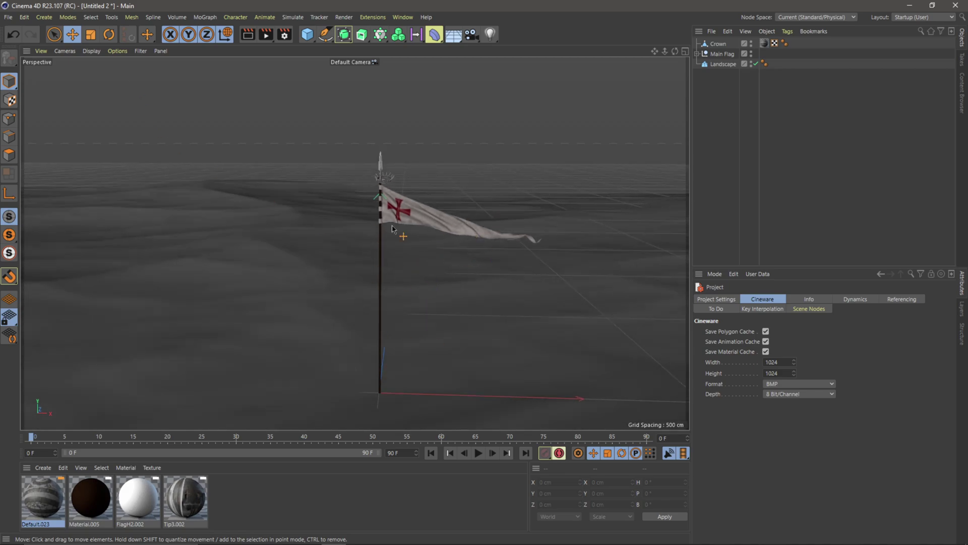
# - Save the project as Tutorial_Scene in the C4D folder
pyautogui.click(8, 16)
pyautogui.click(23, 119)
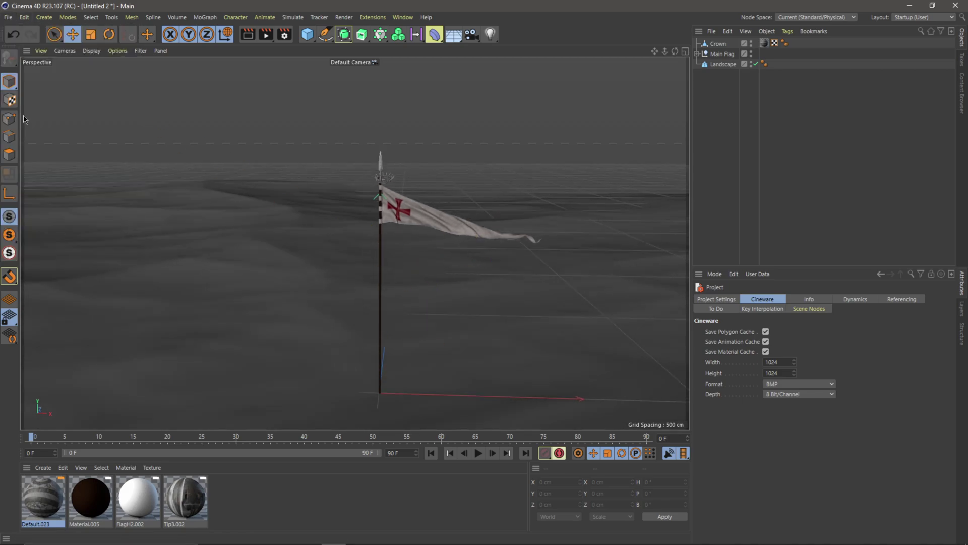
pyautogui.moveTo(513, 29); pyautogui.dragTo(441, 27)
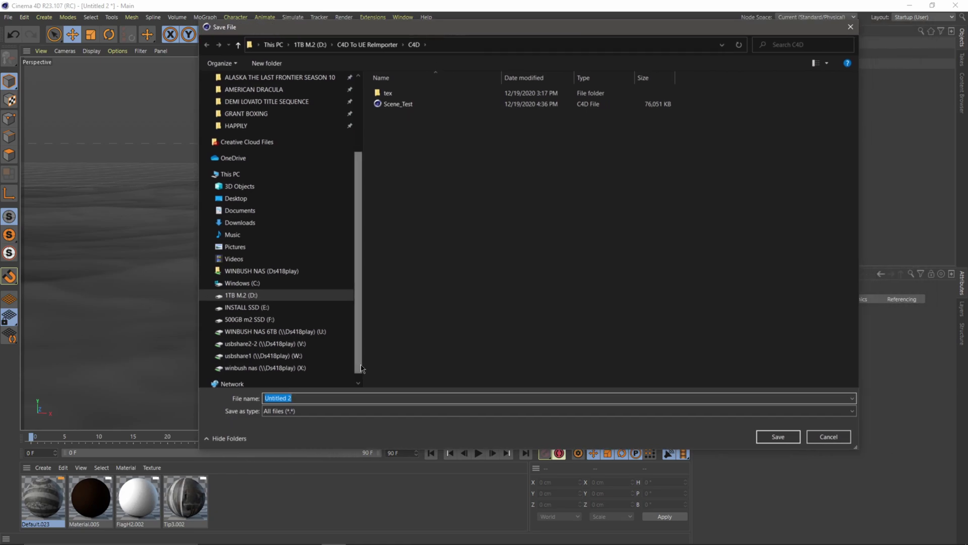
pyautogui.write('Tut')
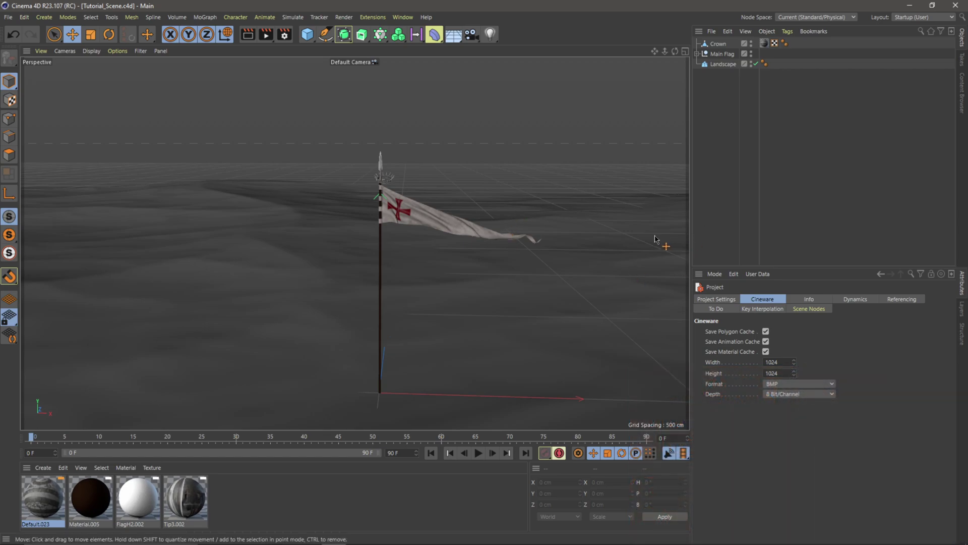
# - Create a new material and set its color to green with hue 119°, saturation 100% and value about 73.6%
pyautogui.doubleClick(283, 513)
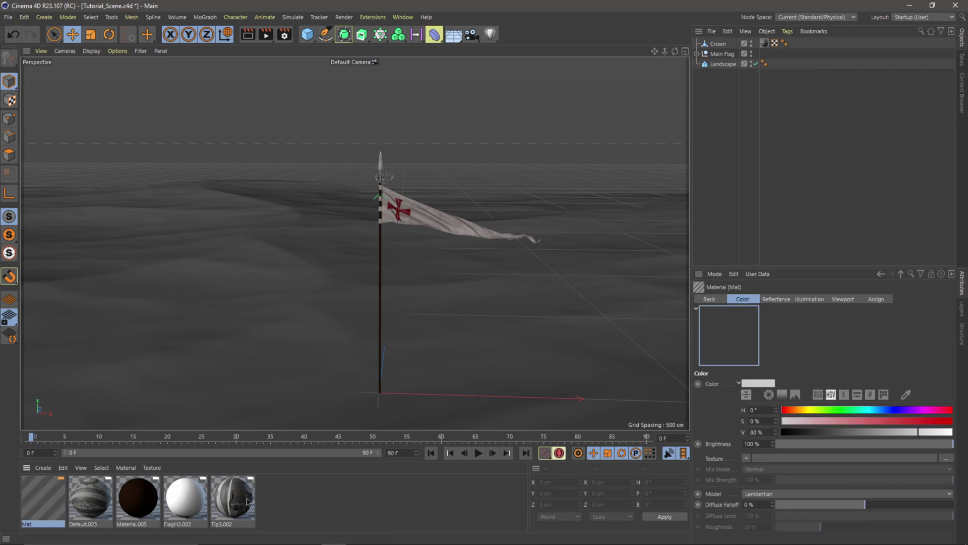
pyautogui.doubleClick(43, 499)
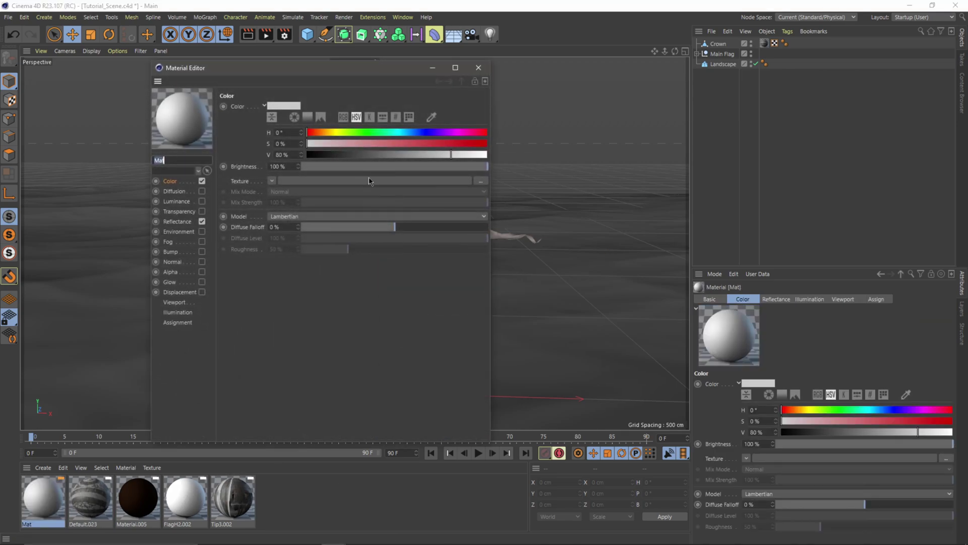
pyautogui.click(306, 117)
pyautogui.moveTo(328, 167)
pyautogui.mouseDown()
pyautogui.moveTo(371, 141)
pyautogui.moveTo(374, 128)
pyautogui.mouseUp()
pyautogui.moveTo(382, 165); pyautogui.dragTo(383, 160)
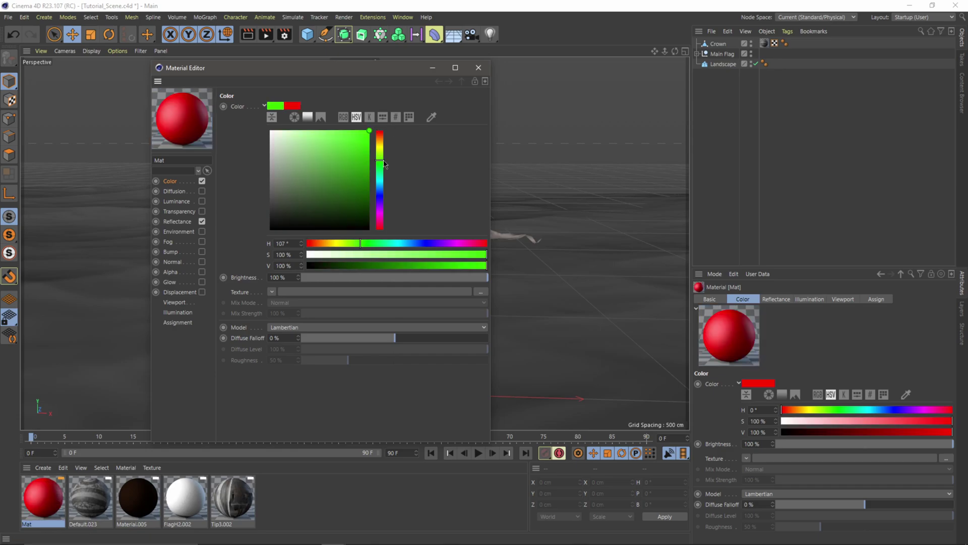
pyautogui.click(382, 163)
pyautogui.click(369, 169)
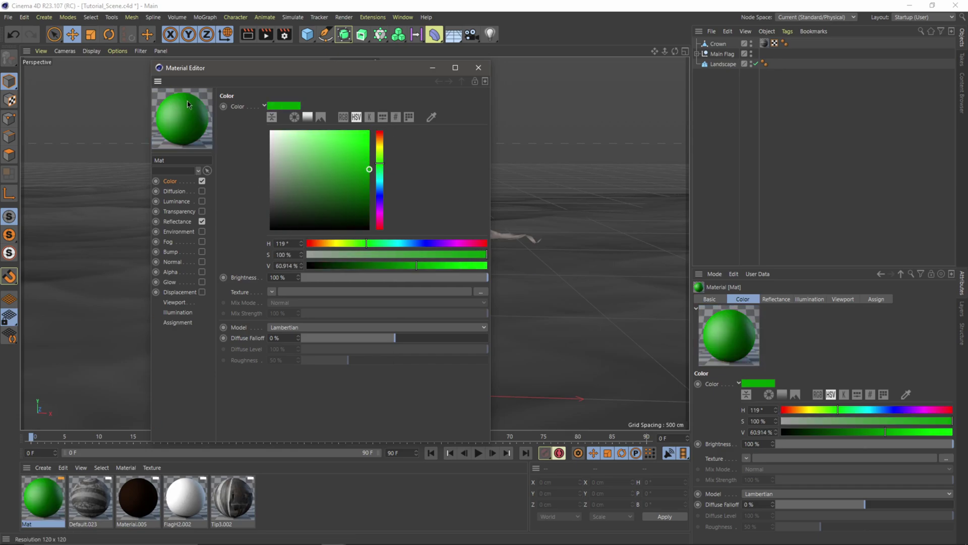
pyautogui.click(369, 156)
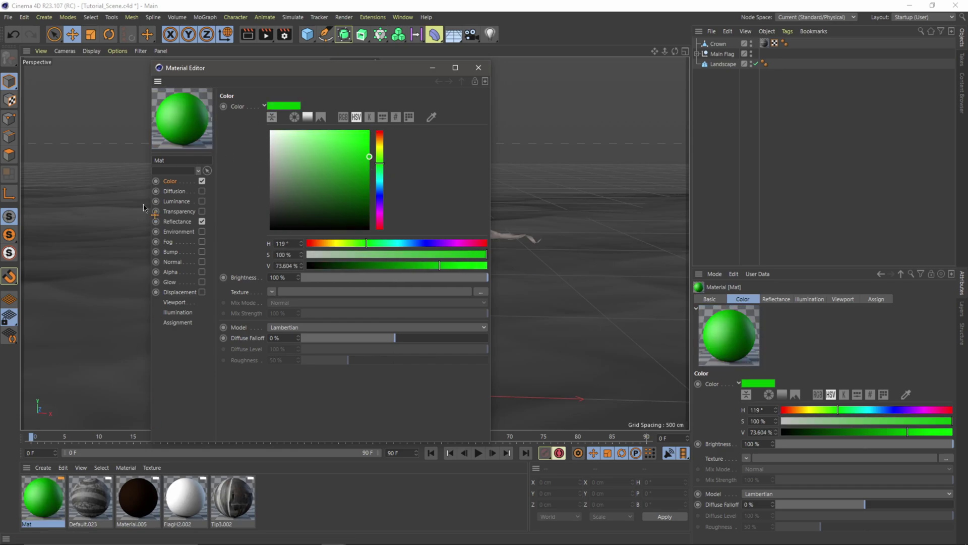
pyautogui.click(479, 68)
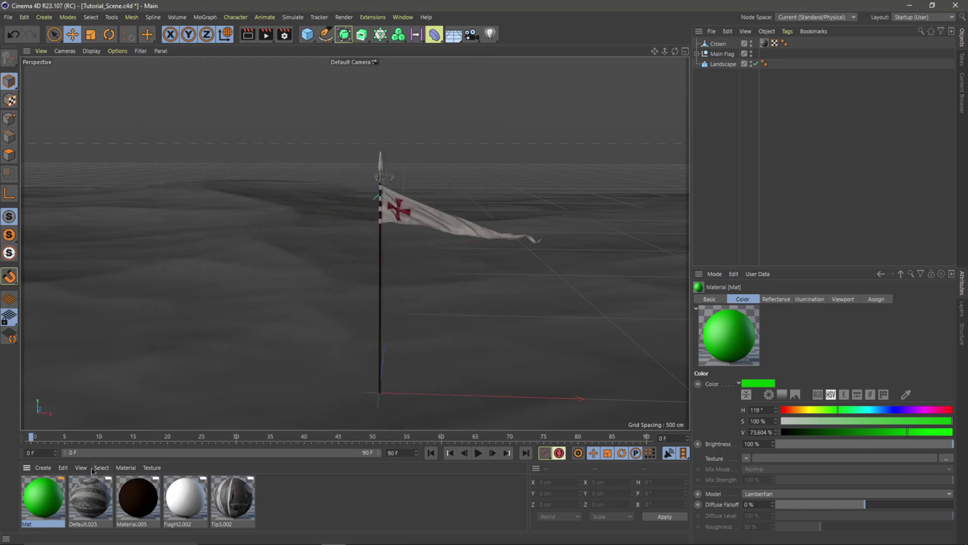
# - Apply the green material to the landscape and save the project
pyautogui.moveTo(48, 502); pyautogui.dragTo(508, 294)
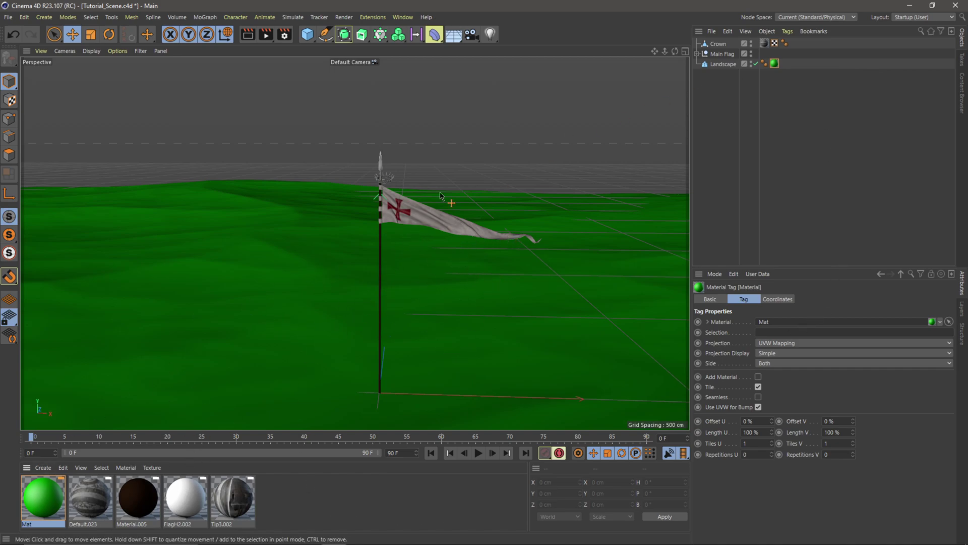
pyautogui.hotkey('ctrl', 's')
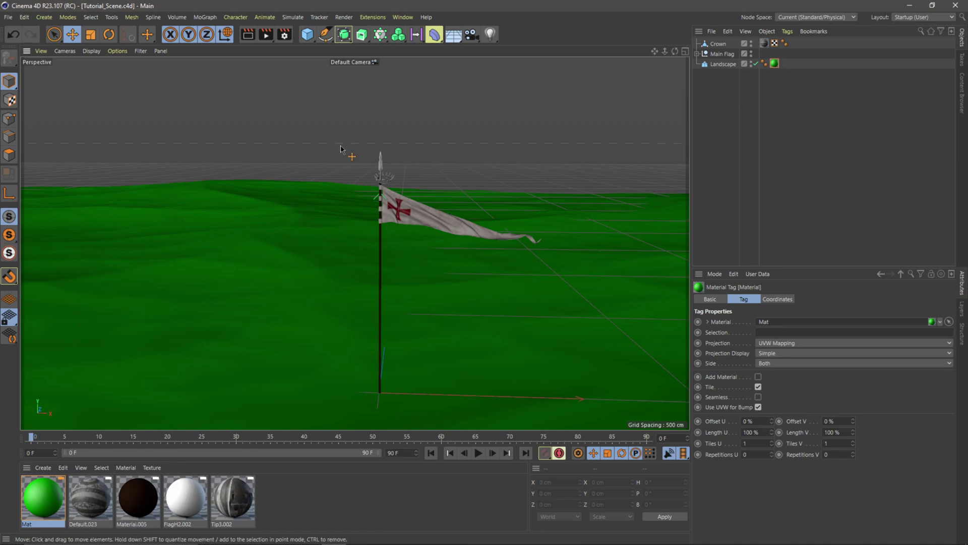
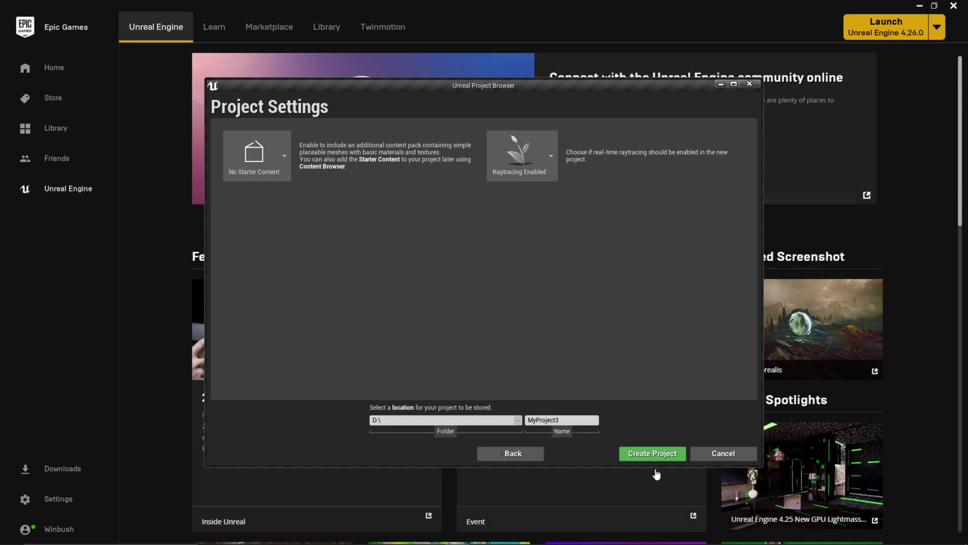
# - Create the Unreal Engine project MyProject3 in D:\ and clear its startup notices, updating the out-of-date project file
pyautogui.click(654, 455)
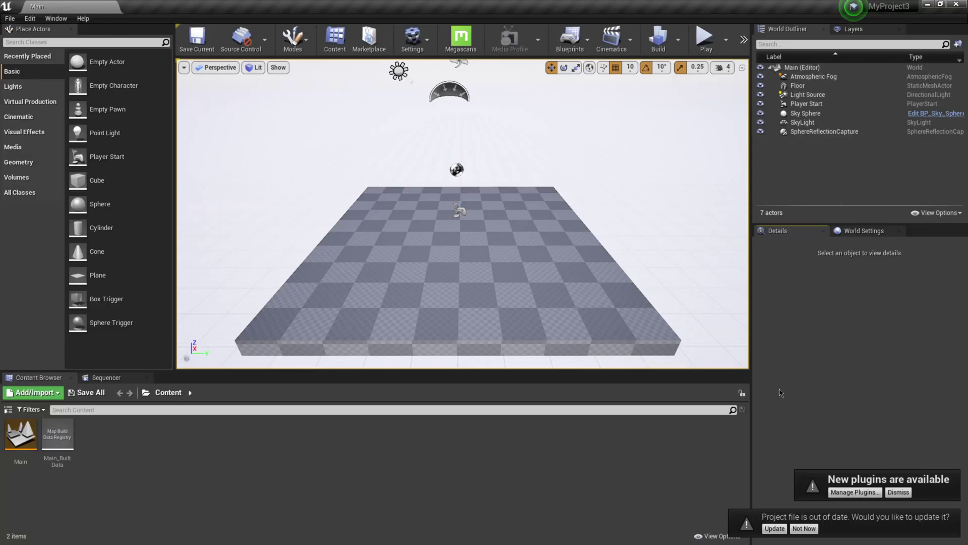
pyautogui.click(899, 492)
pyautogui.click(775, 528)
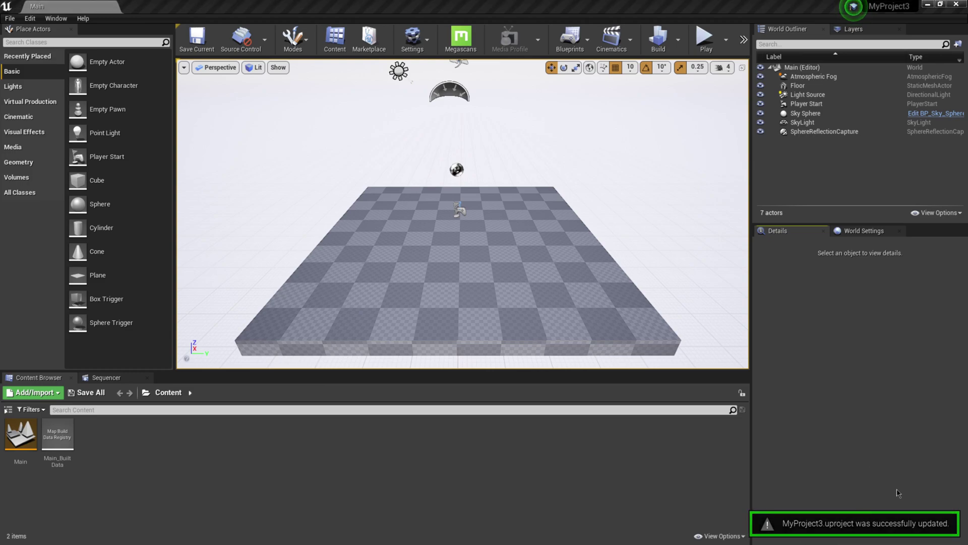
# - Delete the Floor, Player Start, Sky Sphere and Atmospheric Fog actors from the level
pyautogui.click(488, 233)
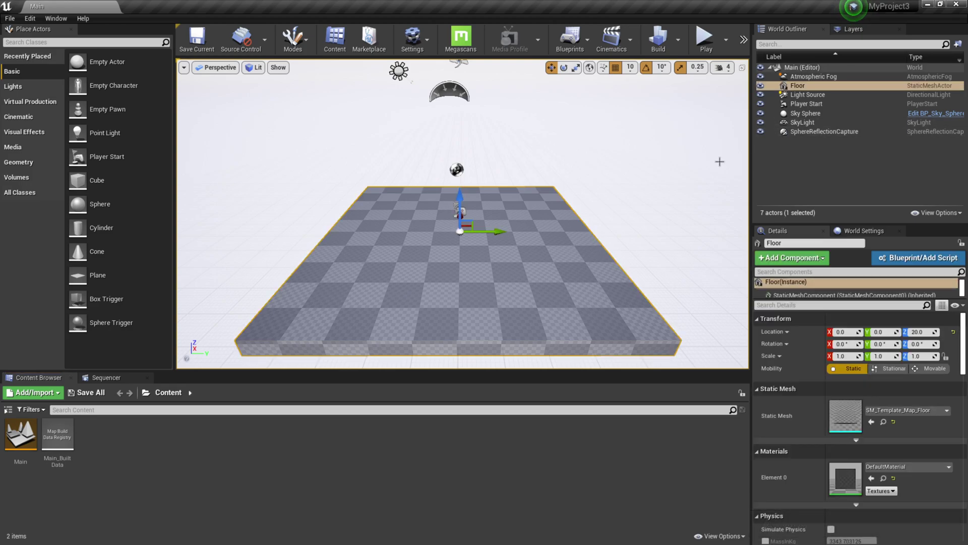
pyautogui.press('Delete')
pyautogui.click(463, 212)
pyautogui.press('Delete')
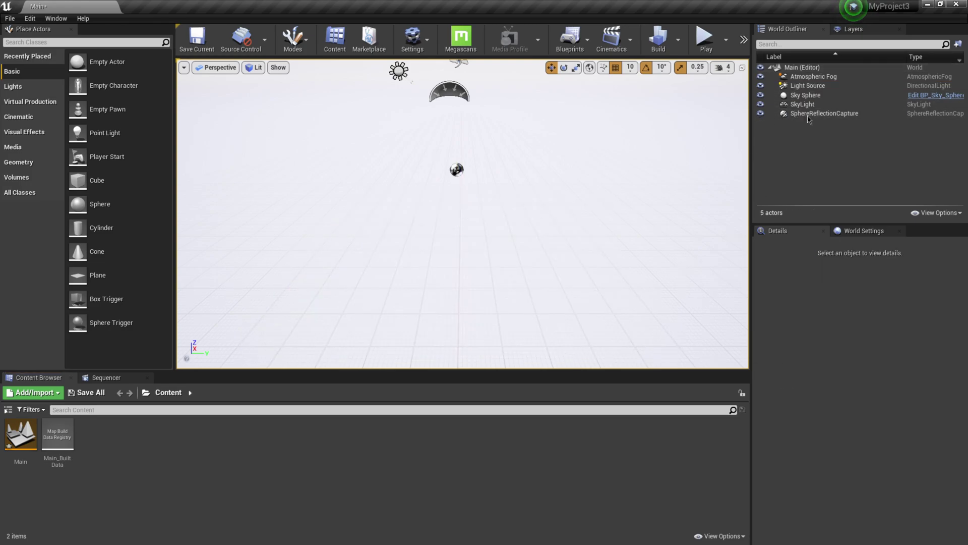
pyautogui.click(807, 95)
pyautogui.press('Delete')
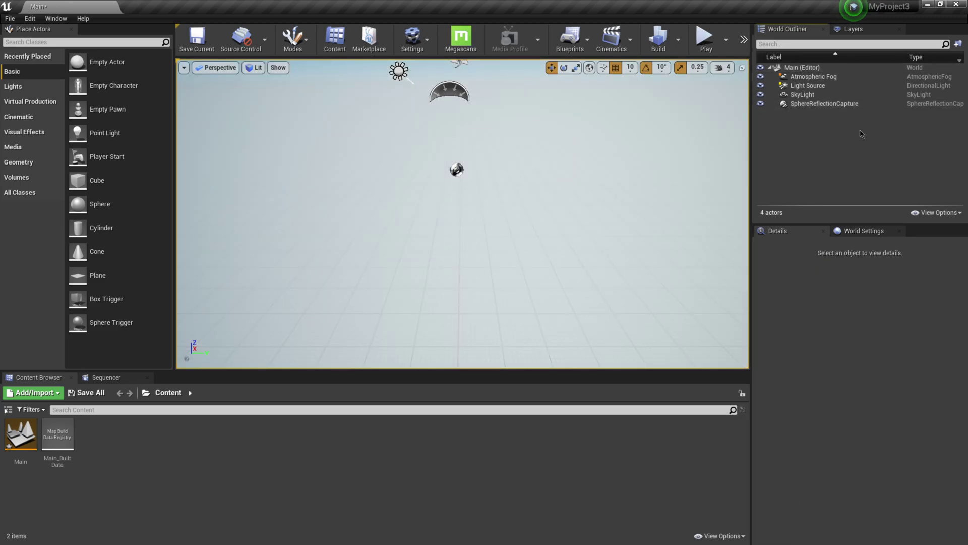
pyautogui.click(857, 76)
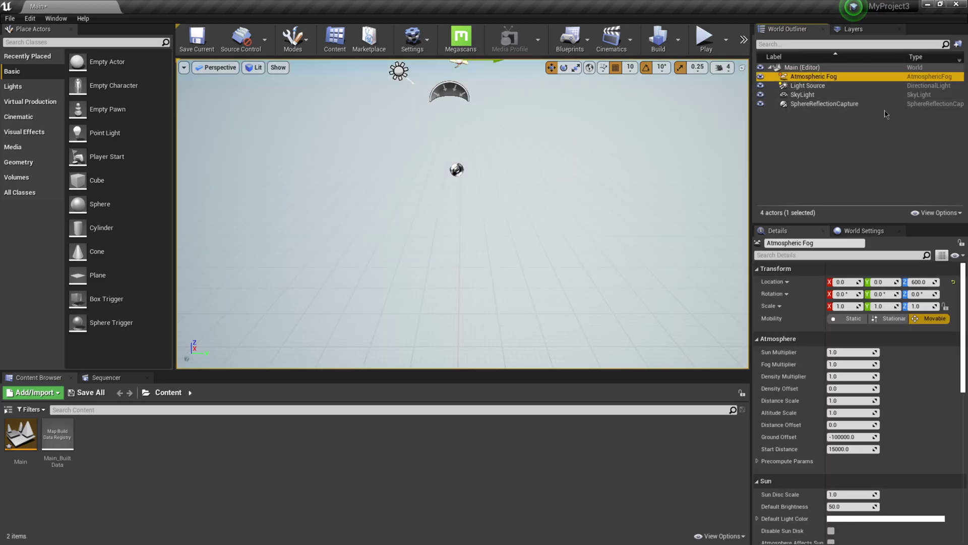
pyautogui.press('Delete')
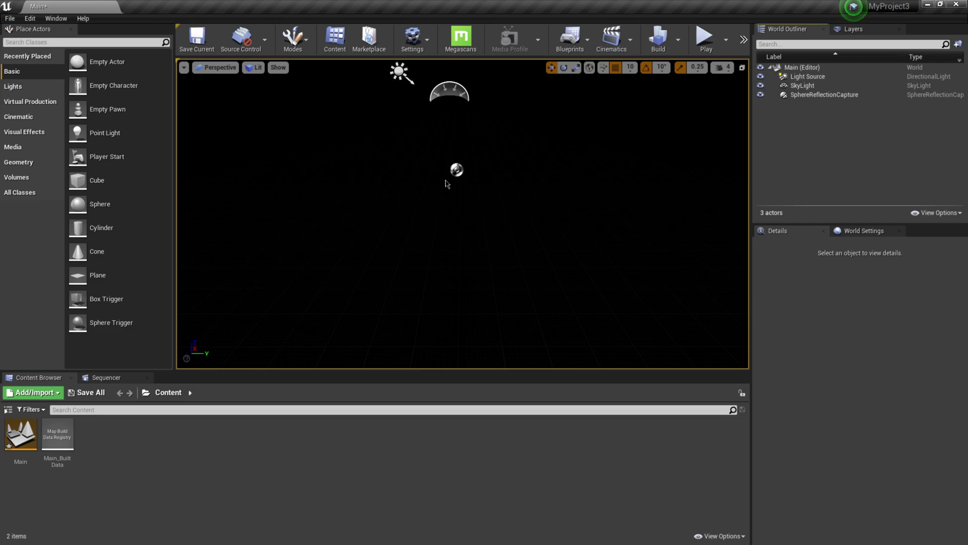
# - Enable the Datasmith C4D Importer plugin, accept its beta status and restart the editor to apply it
pyautogui.click(418, 42)
pyautogui.click(432, 90)
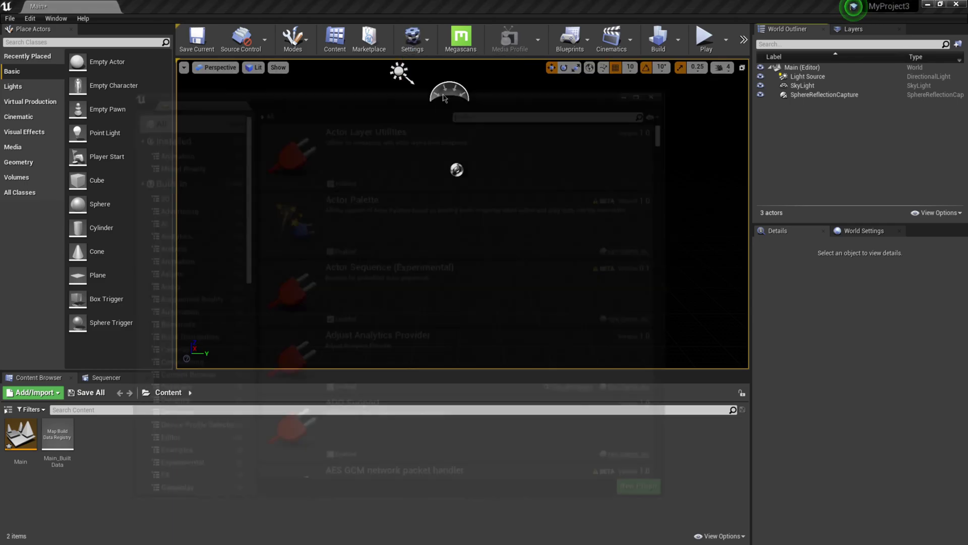
pyautogui.click(482, 110)
pyautogui.write('c4d')
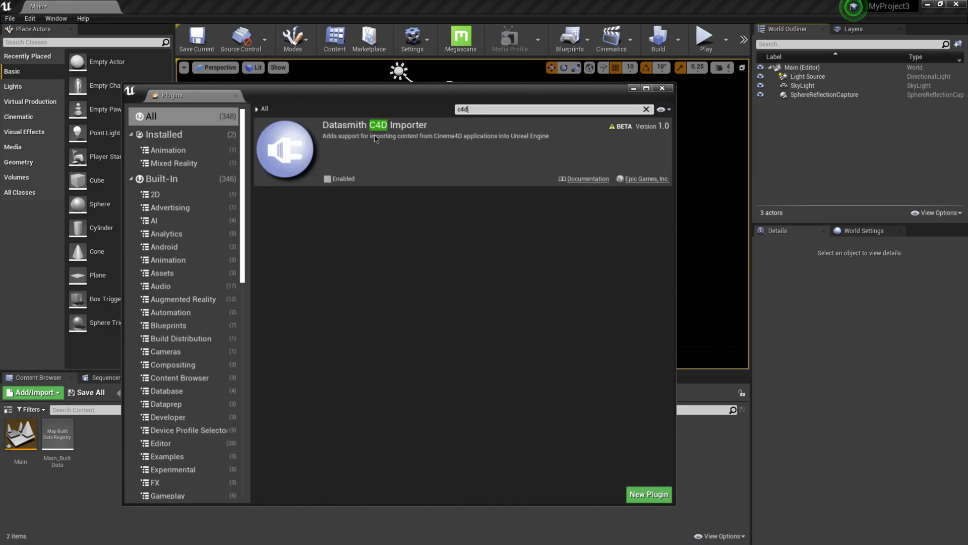
pyautogui.click(328, 179)
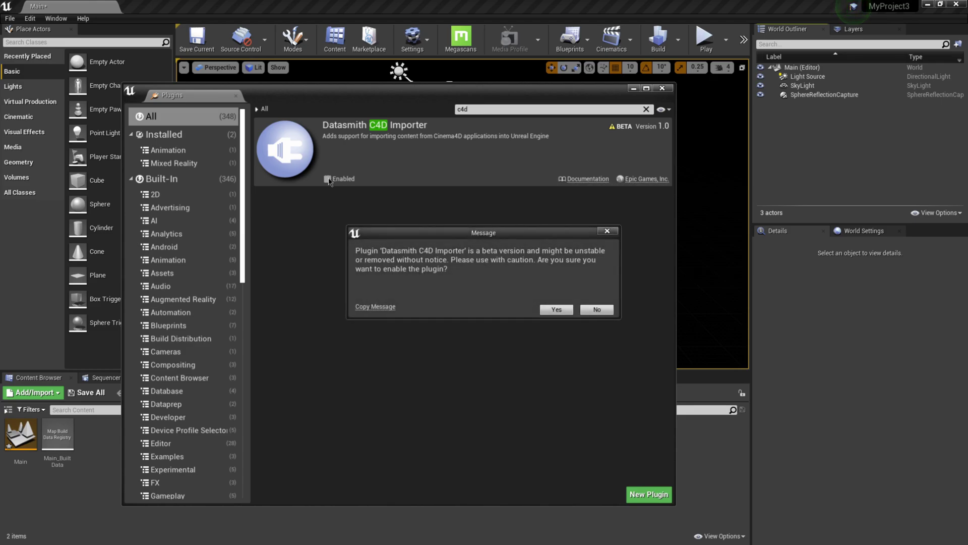
pyautogui.click(554, 309)
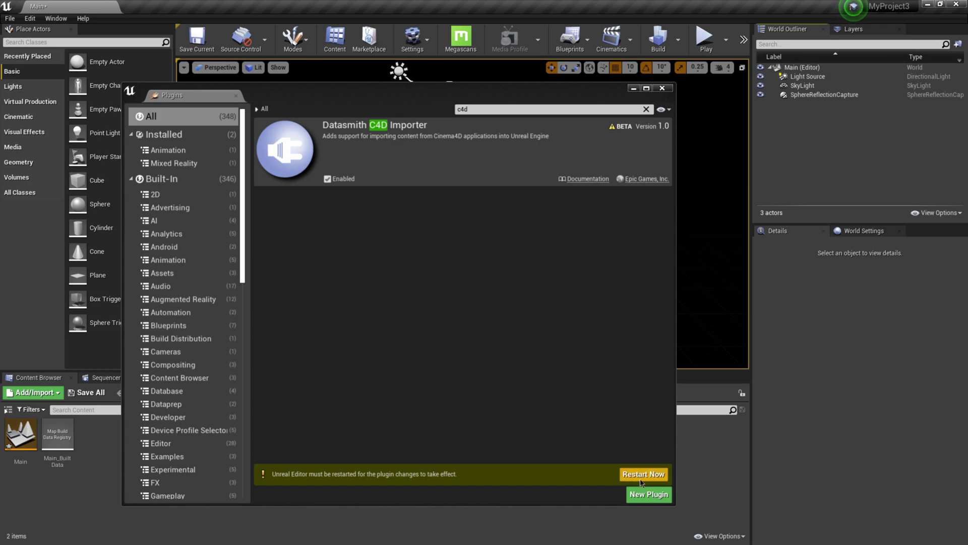
pyautogui.click(642, 479)
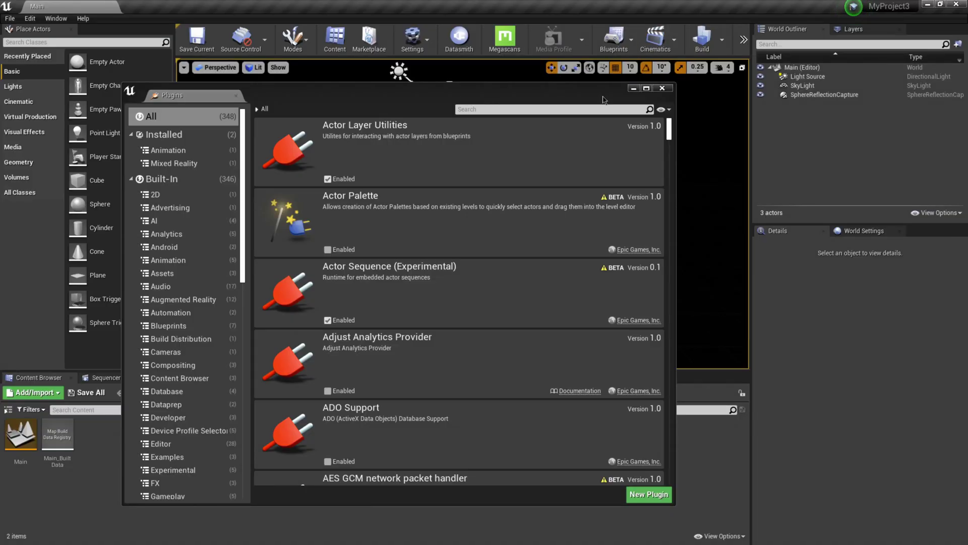
pyautogui.click(661, 89)
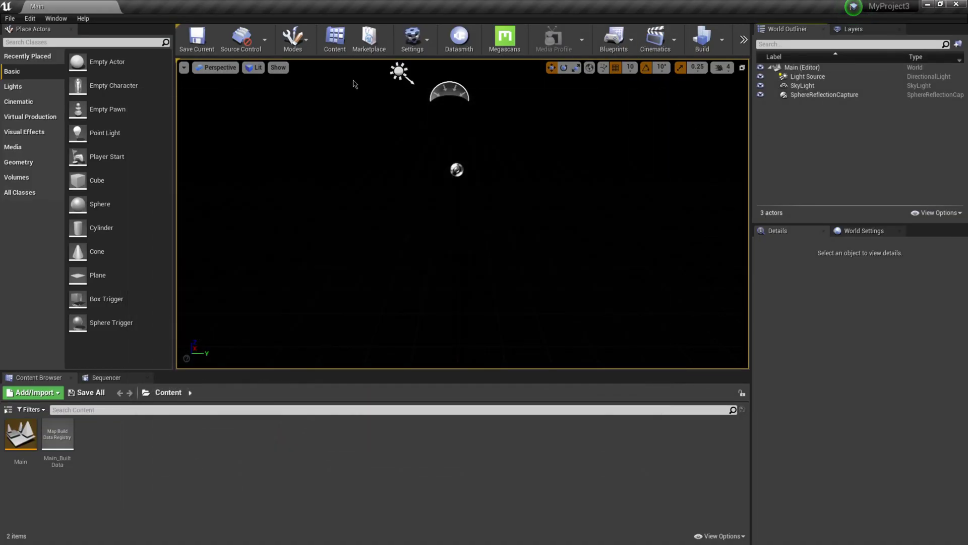
# - Choose Tutorial_Scene from the C4D folder inside C4D To UE ReImporter on drive D: for a Datasmith import
pyautogui.click(464, 44)
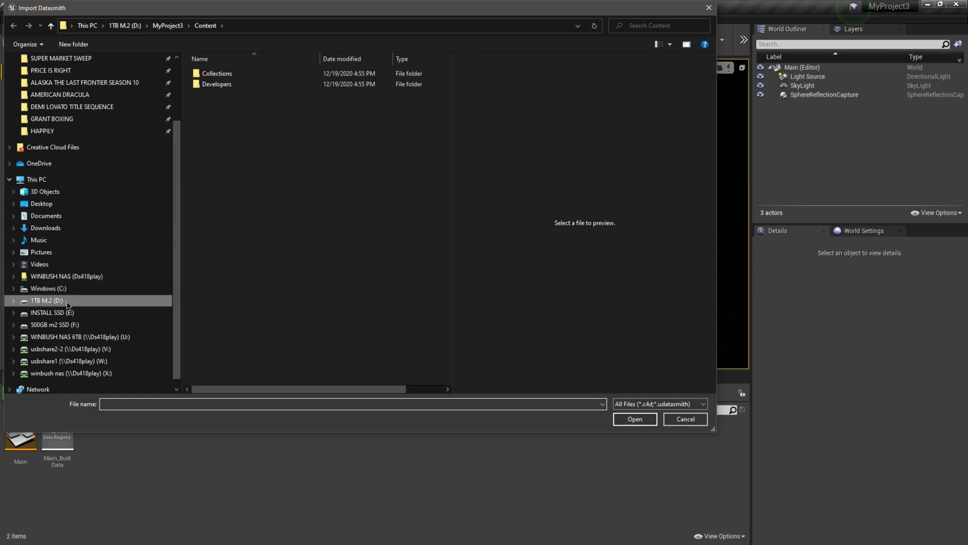
pyautogui.click(46, 300)
pyautogui.moveTo(252, 17); pyautogui.dragTo(397, 23)
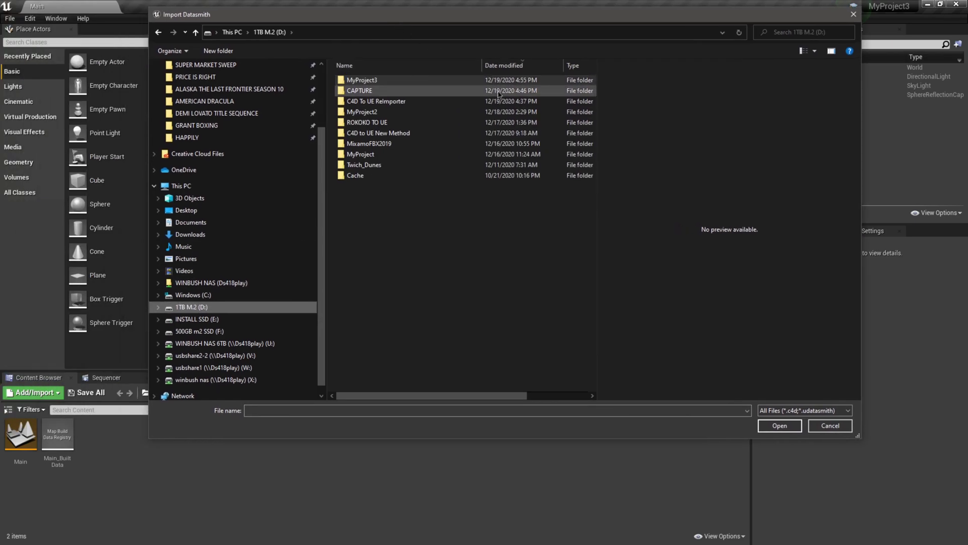
pyautogui.doubleClick(424, 101)
pyautogui.doubleClick(392, 80)
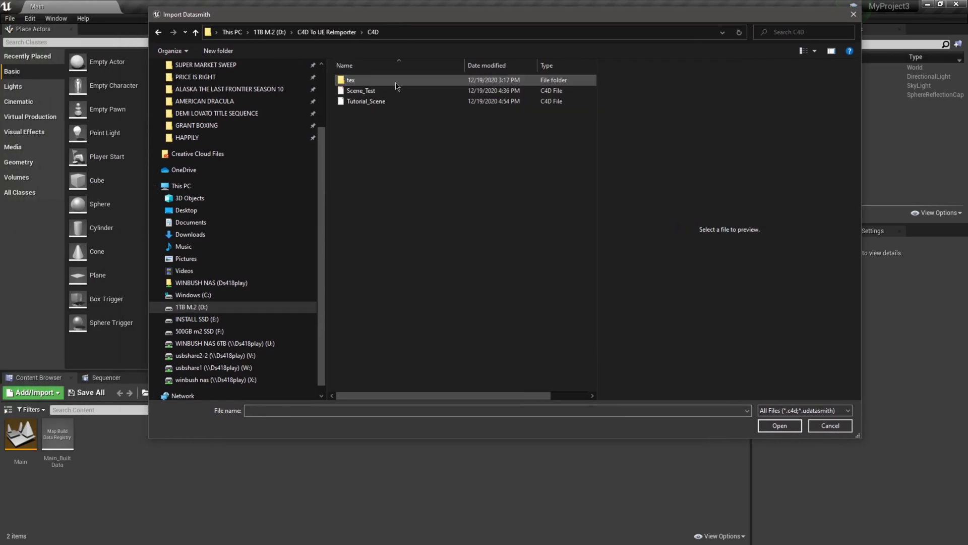
pyautogui.click(373, 103)
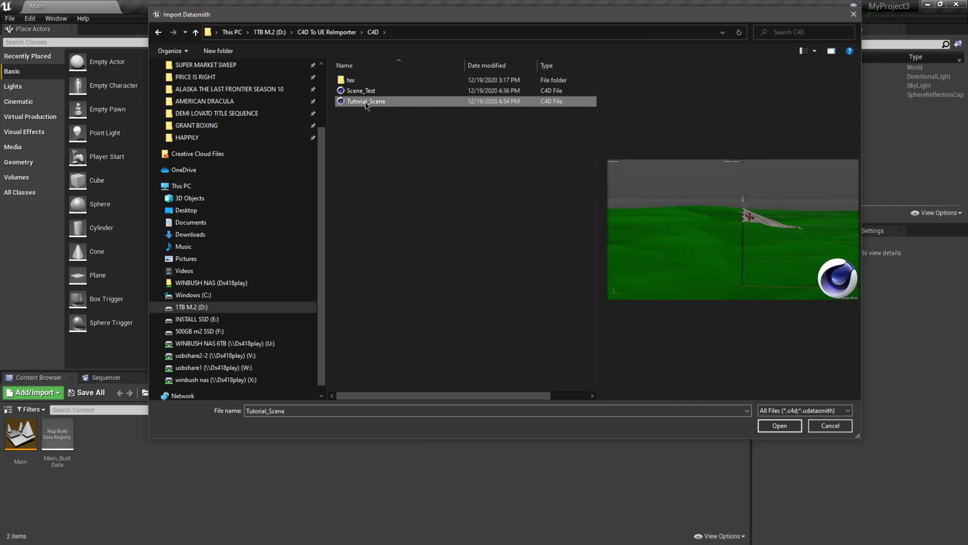
pyautogui.click(780, 425)
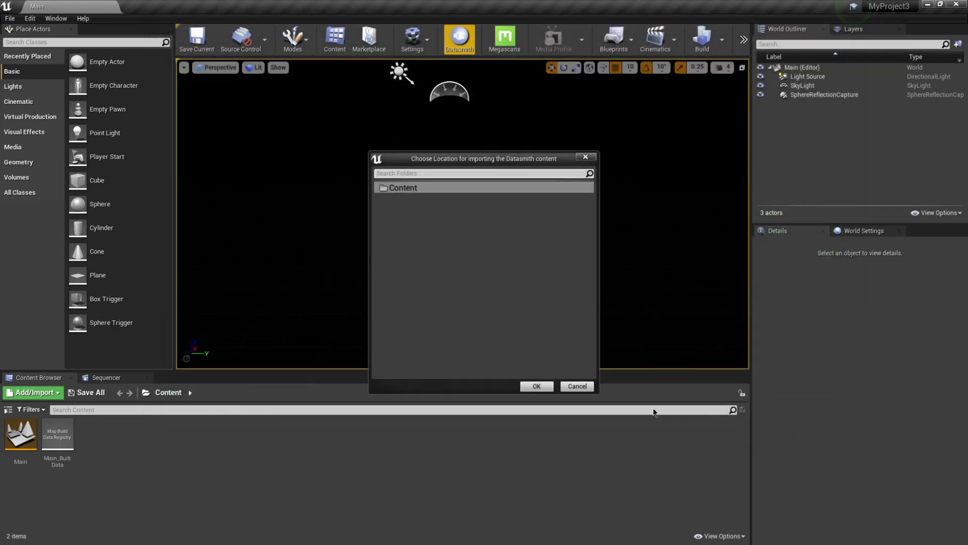
# - Import the scene into the Content folder with geometry, materials and textures, lights, cameras and animations included
pyautogui.click(410, 189)
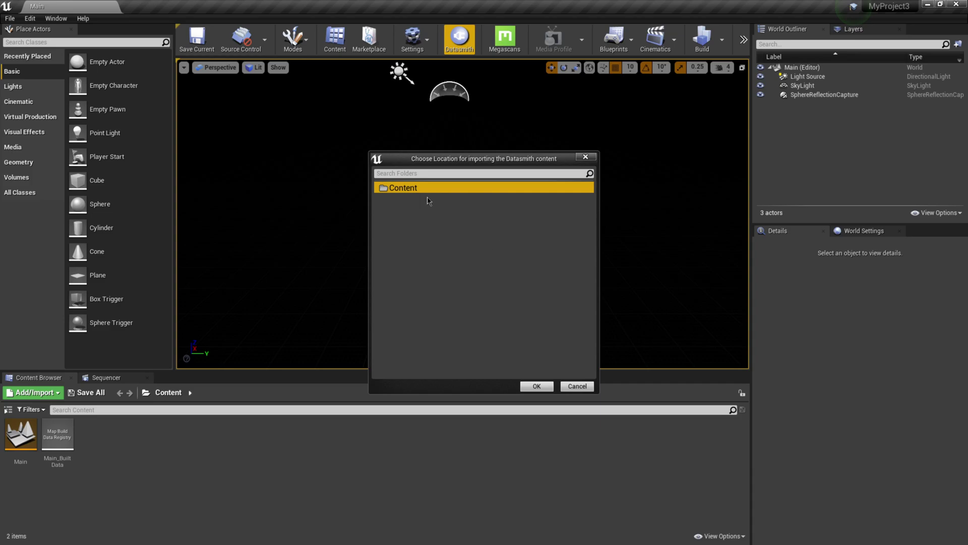
pyautogui.click(538, 391)
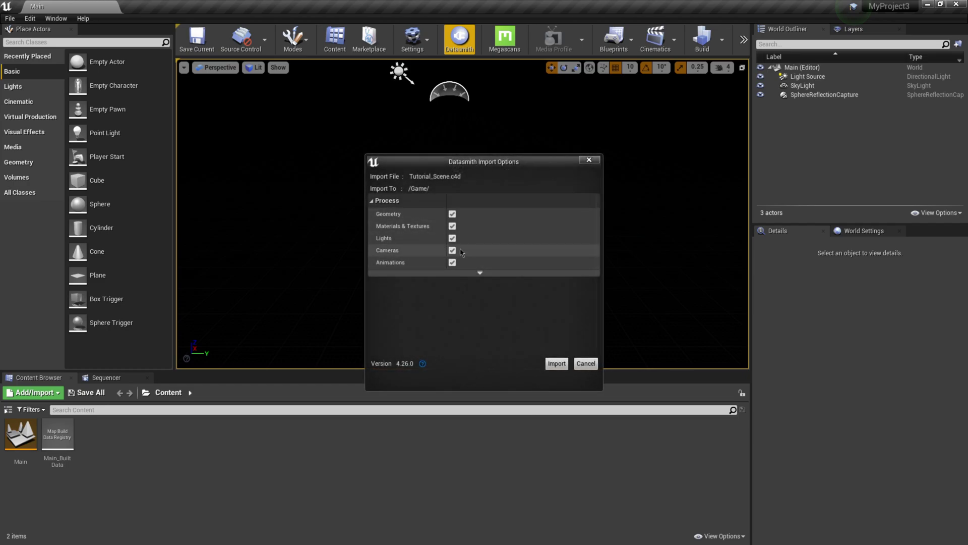
pyautogui.click(557, 363)
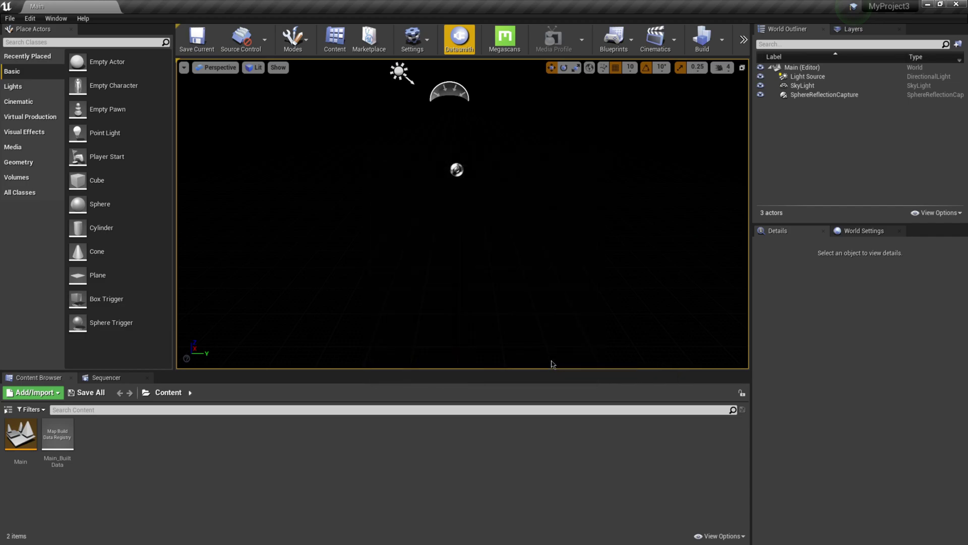
# - Focus on the imported Crown and examine it together with the flag and the landscape from several angles
pyautogui.scroll(3, 467, 216)
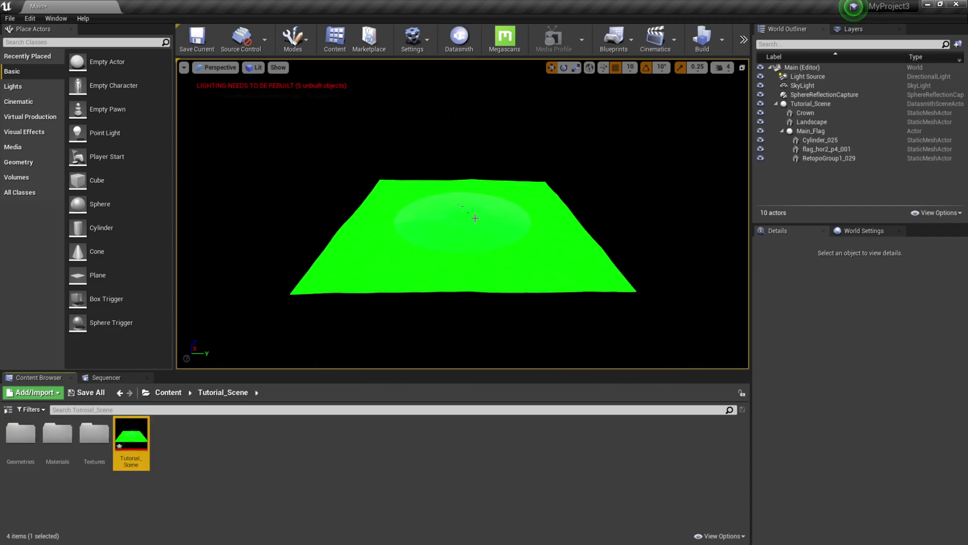
pyautogui.doubleClick(821, 114)
pyautogui.scroll(3, 557, 224)
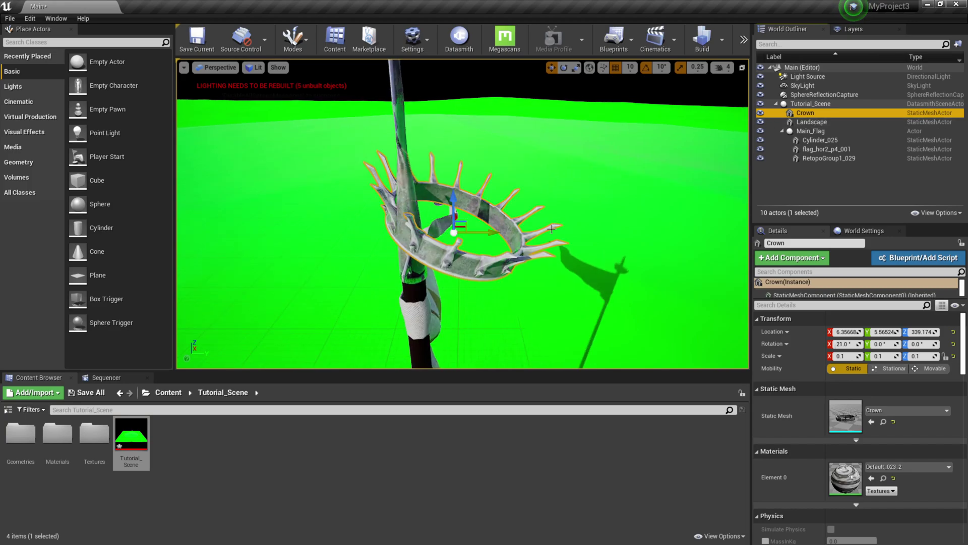
pyautogui.keyDown('alt'); pyautogui.moveTo(530, 248); pyautogui.dragTo(487, 261); pyautogui.keyUp('alt')
pyautogui.moveTo(544, 281); pyautogui.dragTo(529, 274, button='middle')
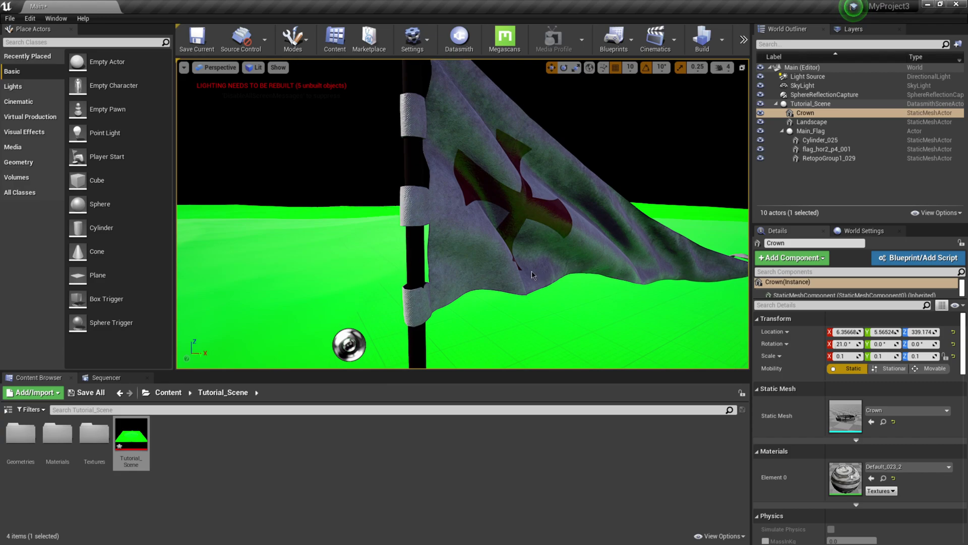
pyautogui.scroll(-5, 530, 273)
pyautogui.keyDown('alt'); pyautogui.moveTo(535, 314); pyautogui.dragTo(365, 231); pyautogui.keyUp('alt')
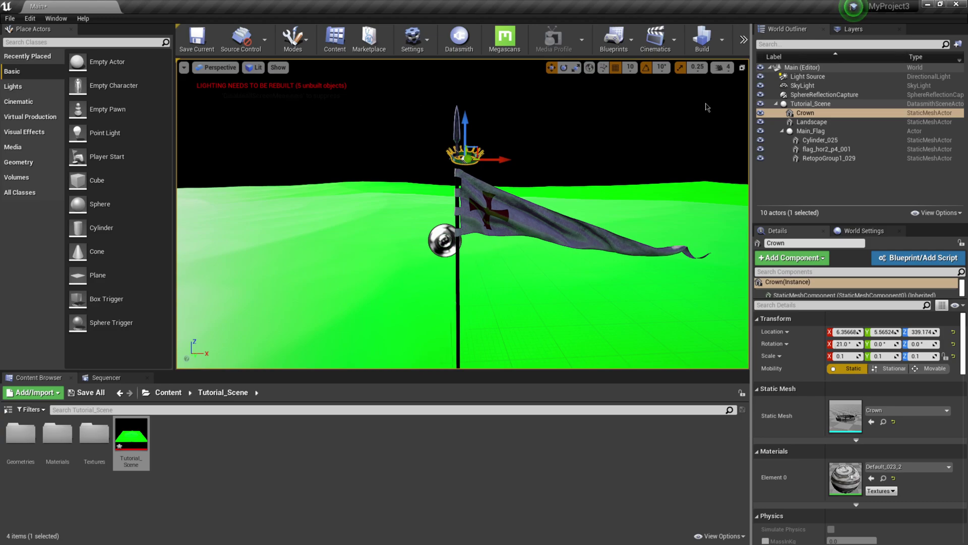
# - Set the mobility of the Light Source directional light to Movable and look closer at the flag
pyautogui.click(812, 77)
pyautogui.click(923, 369)
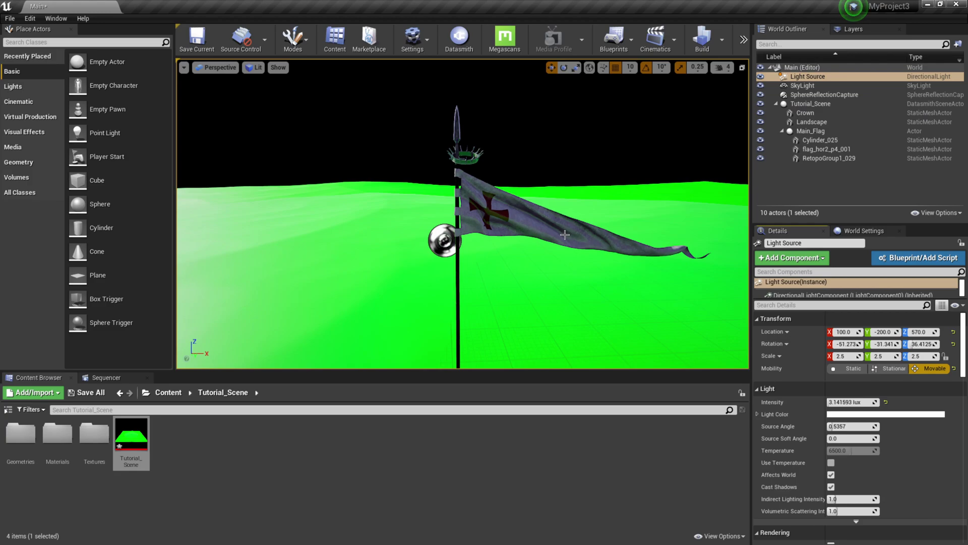
pyautogui.scroll(3, 565, 235)
pyautogui.moveTo(556, 235)
pyautogui.keyDown('alt'); pyautogui.mouseDown()
pyautogui.moveTo(608, 255)
pyautogui.moveTo(543, 255)
pyautogui.moveTo(554, 238)
pyautogui.mouseUp(); pyautogui.keyUp('alt')
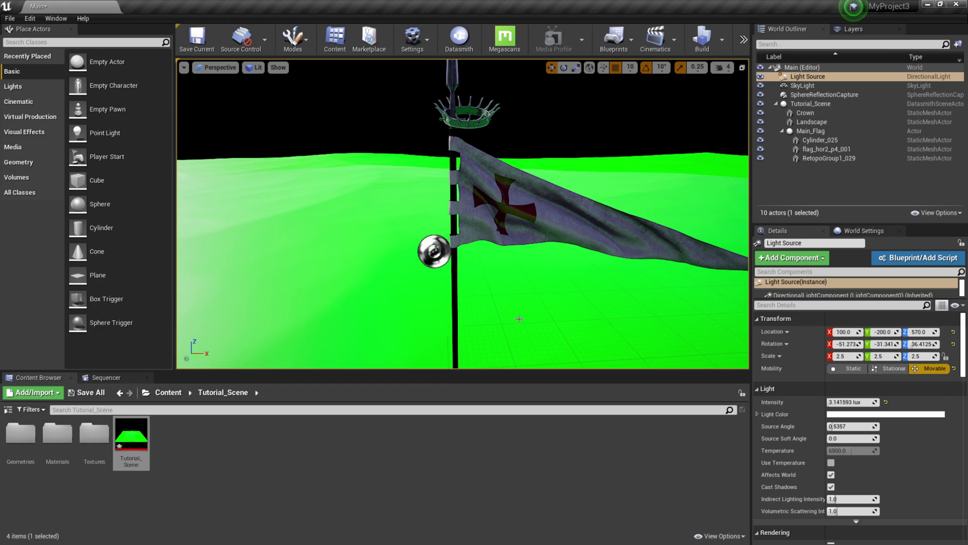
# - Launch Quixel Bridge and maximize its window
pyautogui.press('super')
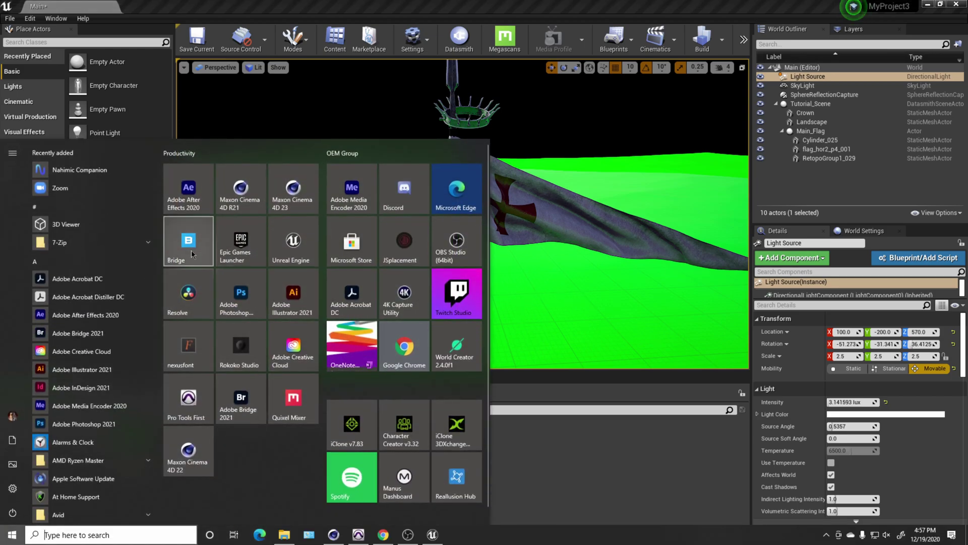
pyautogui.click(197, 255)
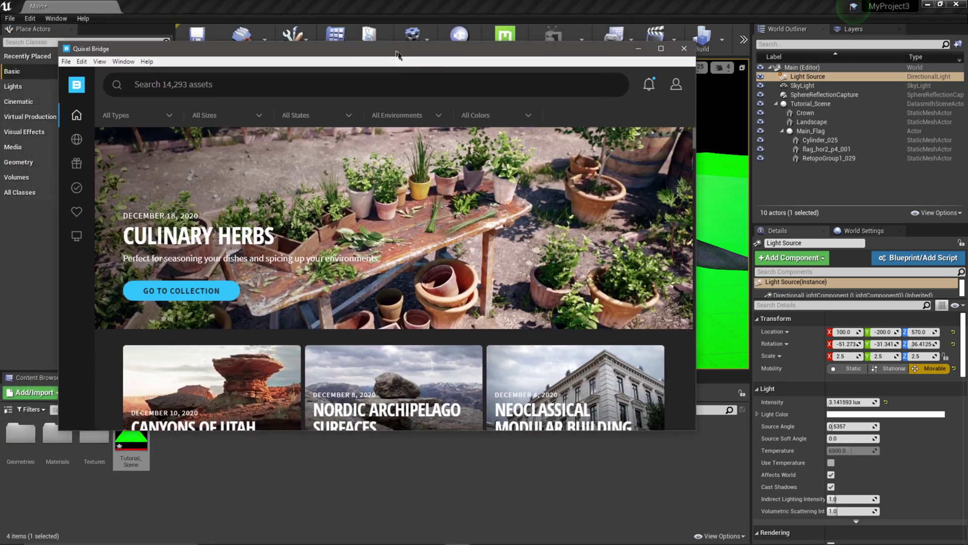
pyautogui.moveTo(391, 49); pyautogui.dragTo(501, 65)
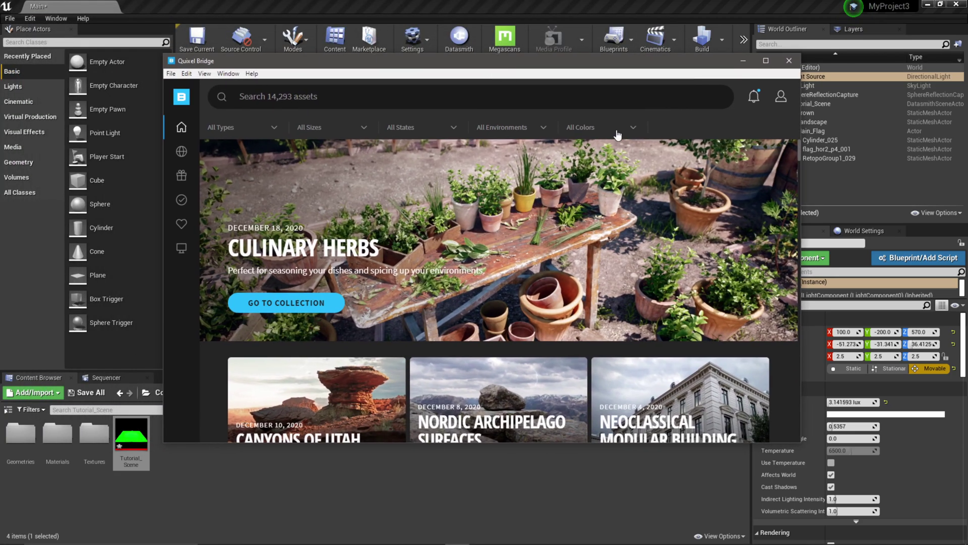
pyautogui.click(765, 60)
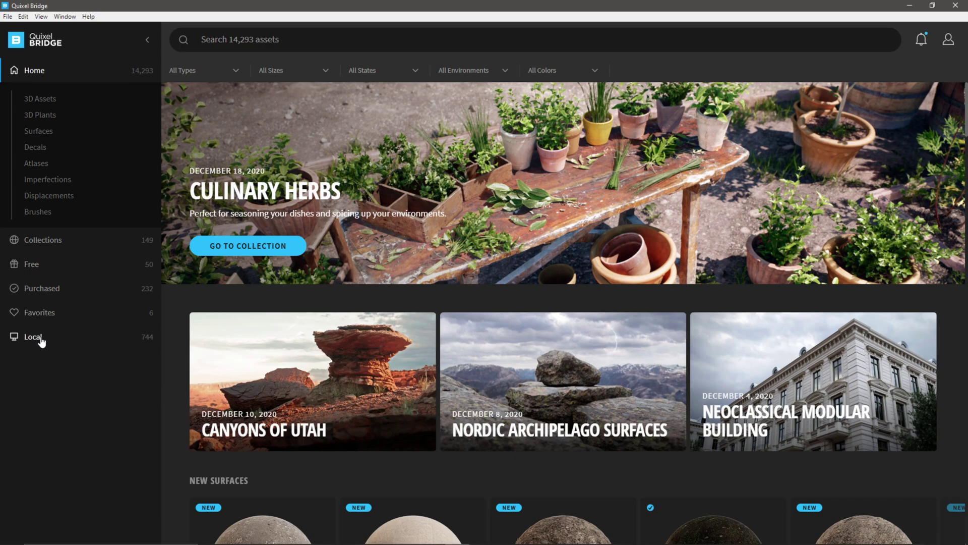
# - Export the Mossy Ground 2x2 m surface from the local Megascans library to Unreal Engine at 4K resolution
pyautogui.click(40, 337)
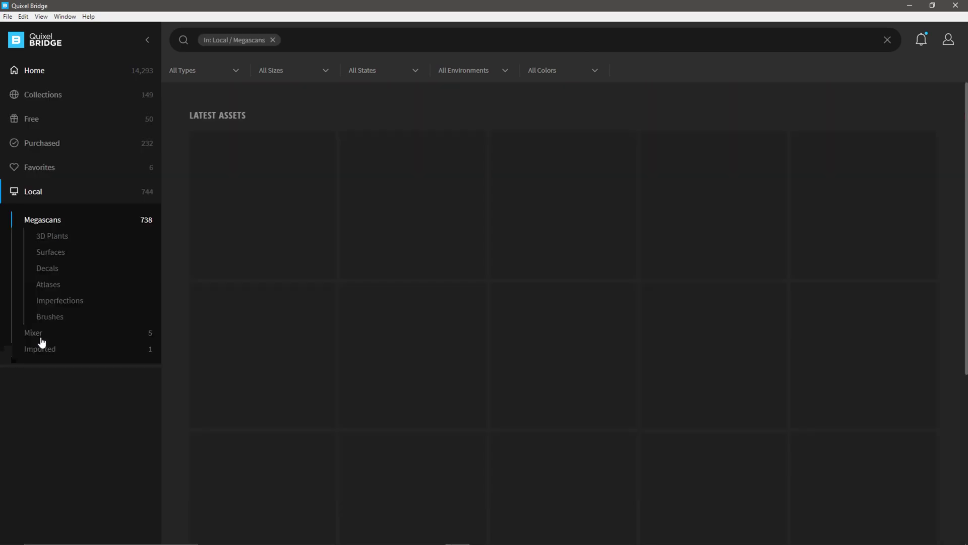
pyautogui.click(243, 219)
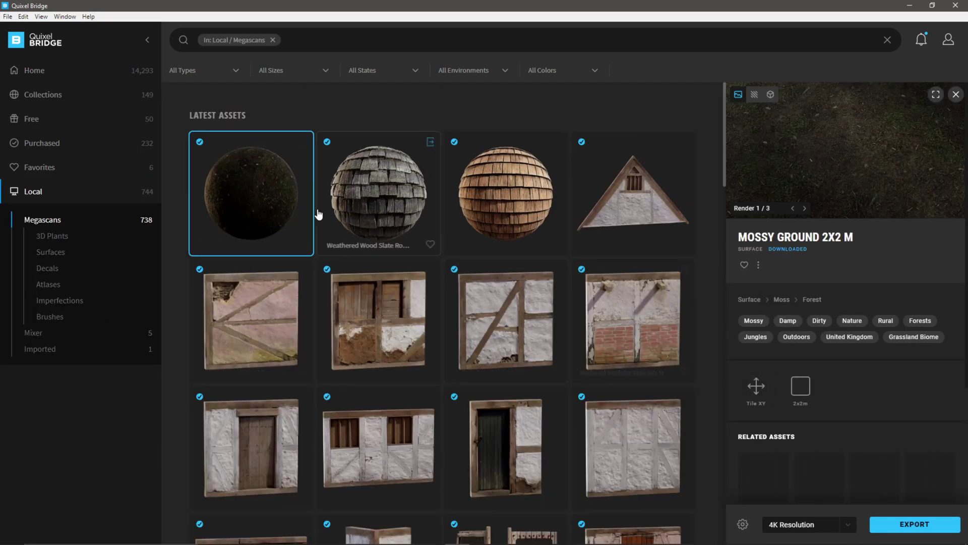
pyautogui.click(921, 529)
pyautogui.click(921, 528)
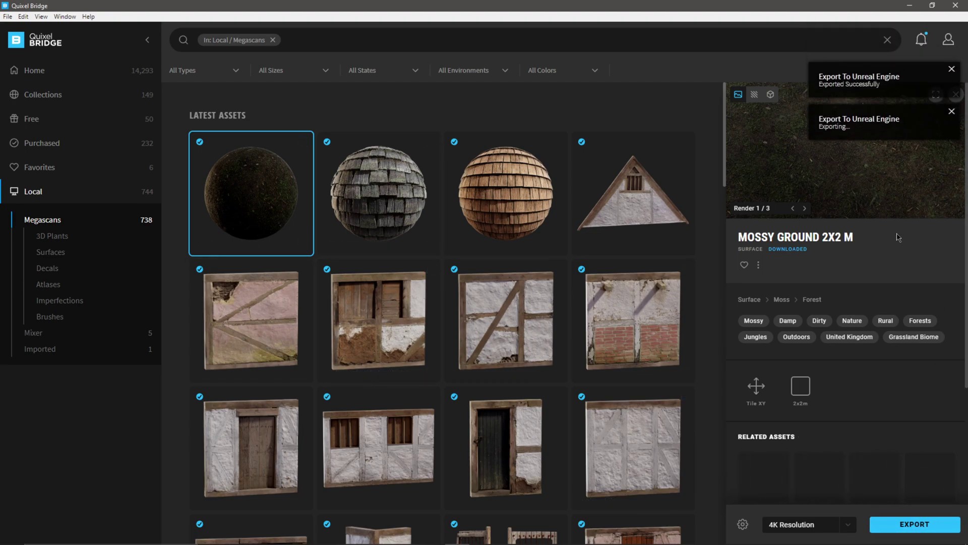
# - Check the Unreal Engine export target settings and engine version in Quixel Bridge, and close Bridge
pyautogui.click(744, 526)
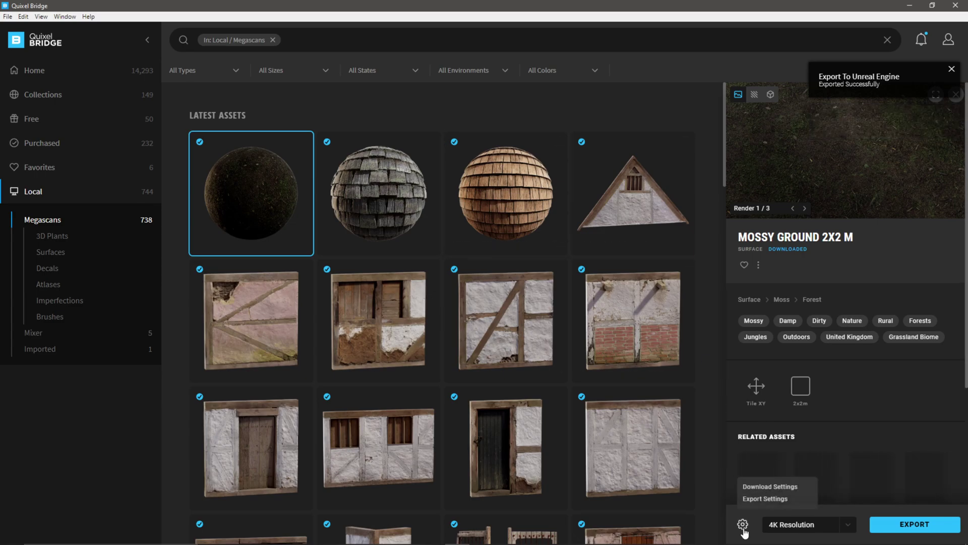
pyautogui.click(765, 499)
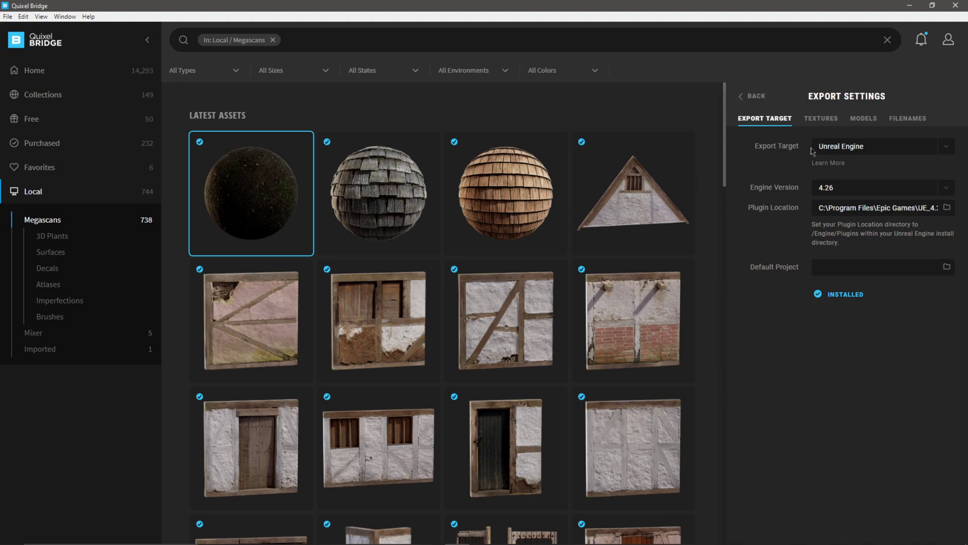
pyautogui.click(828, 189)
pyautogui.click(841, 187)
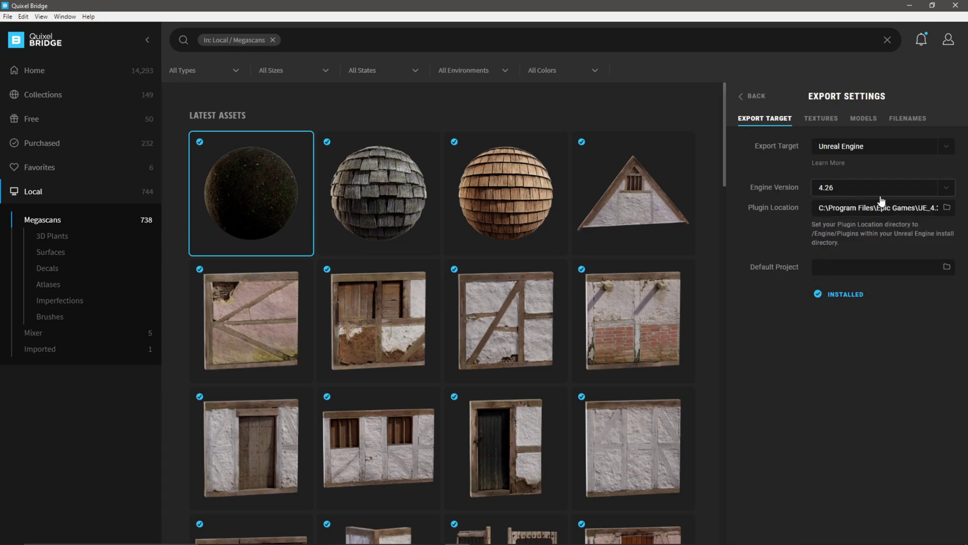
pyautogui.click(757, 96)
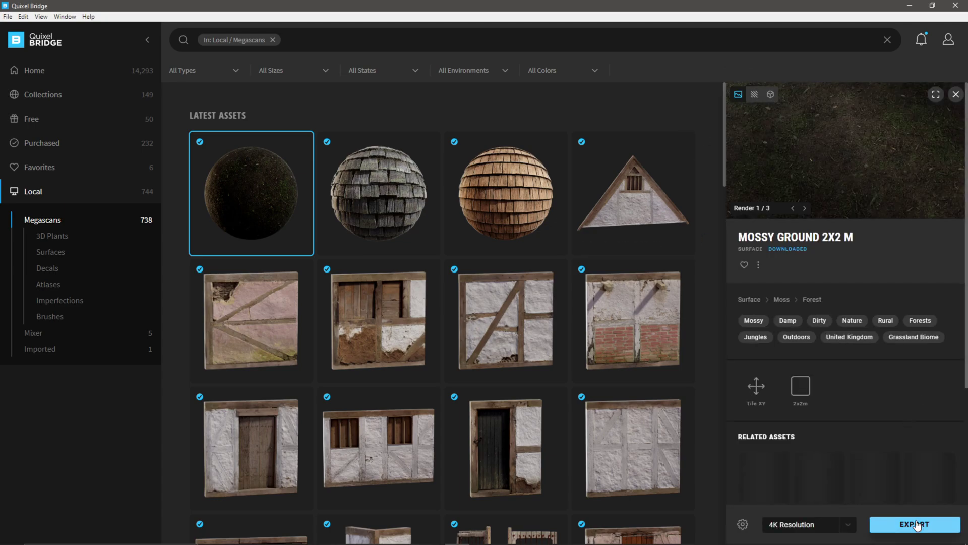
pyautogui.click(962, 6)
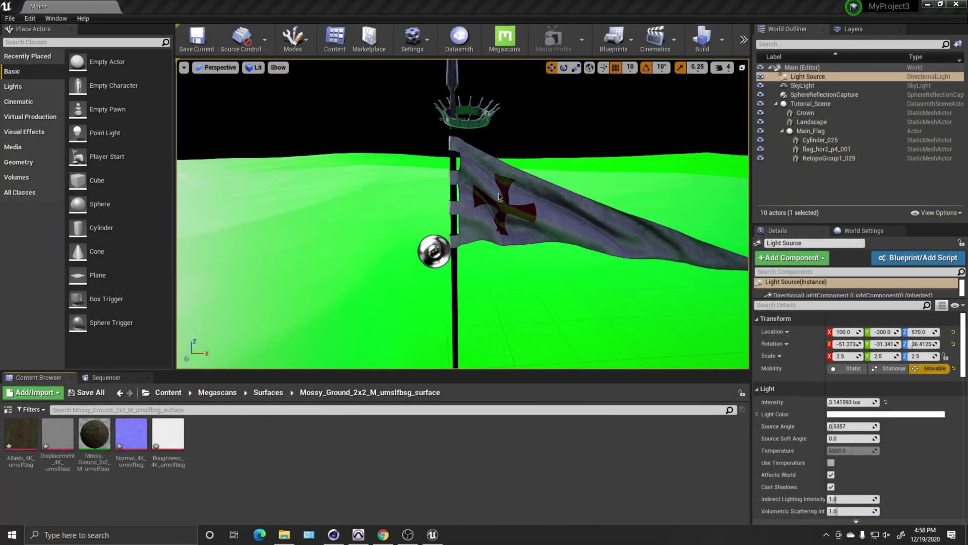
# - Apply the Mossy Ground 2x2 M material instance to the Landscape's material Element 0
pyautogui.click(373, 272)
pyautogui.click(97, 435)
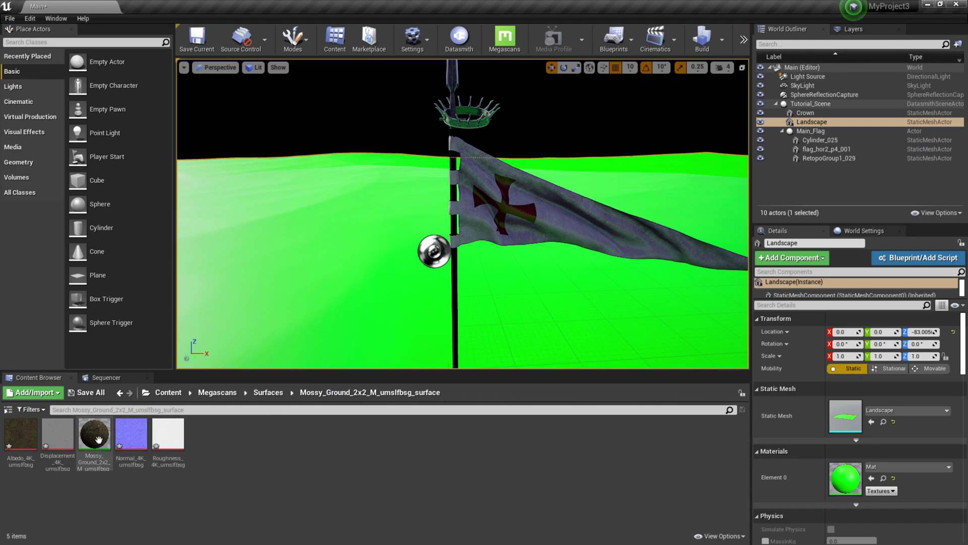
pyautogui.moveTo(101, 436); pyautogui.dragTo(849, 490)
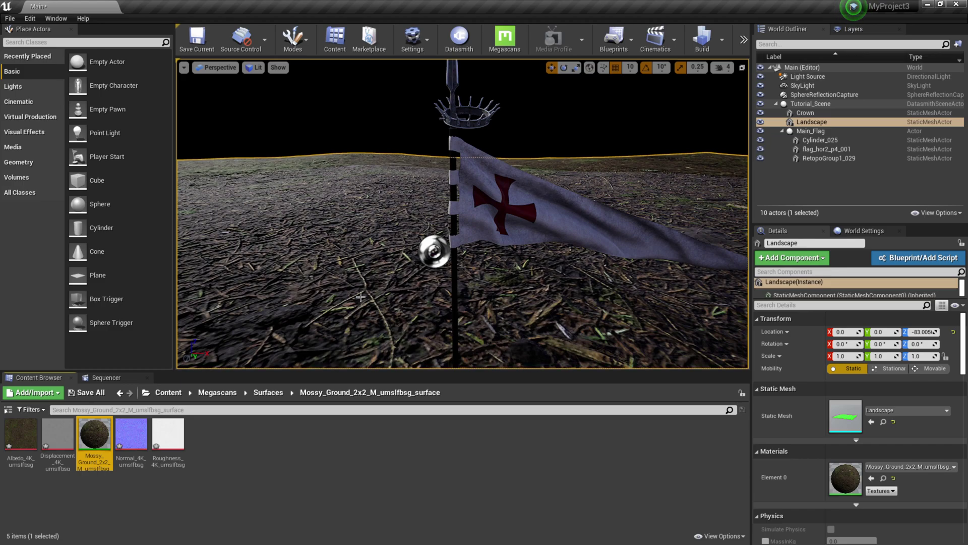
# - Override Tiling/Offset in the Mossy Ground material instance with Tiling X and Tiling Y at 40, and save it
pyautogui.doubleClick(94, 435)
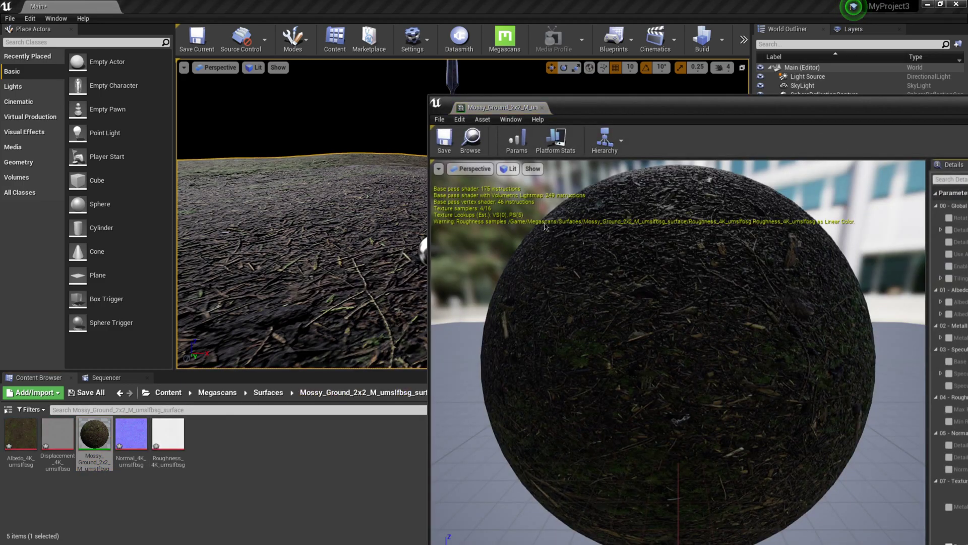
pyautogui.moveTo(631, 108); pyautogui.dragTo(325, 49)
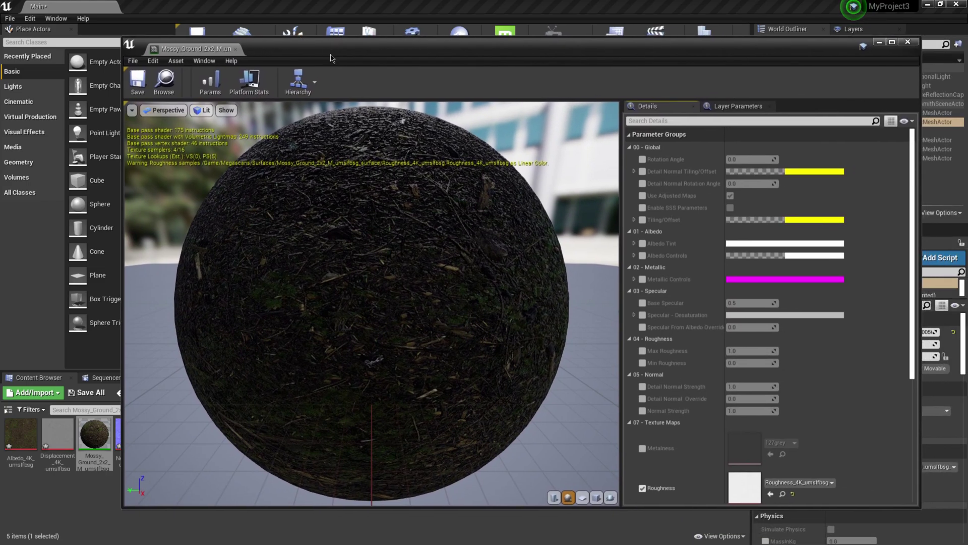
pyautogui.click(633, 220)
pyautogui.click(643, 219)
pyautogui.click(740, 232)
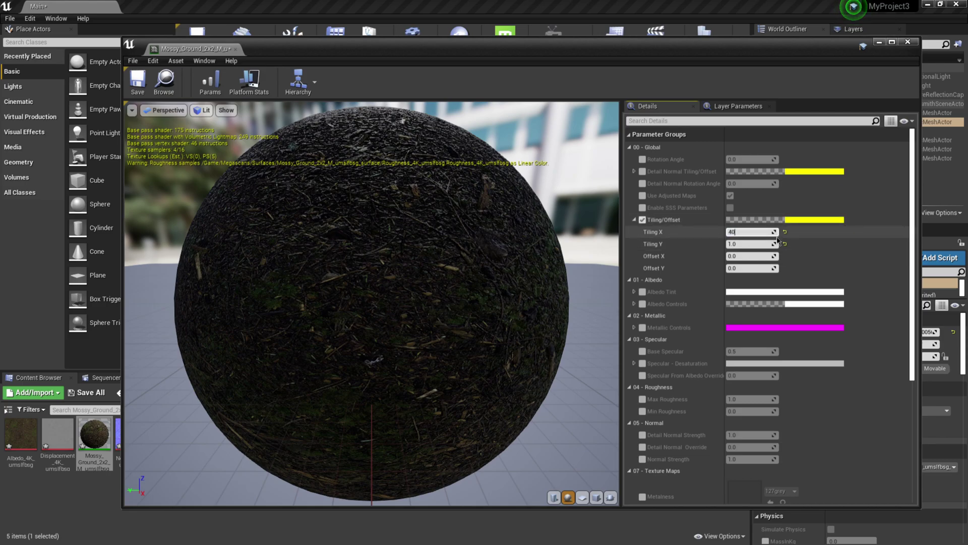
pyautogui.press('Tab')
pyautogui.write('40')
pyautogui.press('Return')
pyautogui.click(137, 81)
pyautogui.click(915, 43)
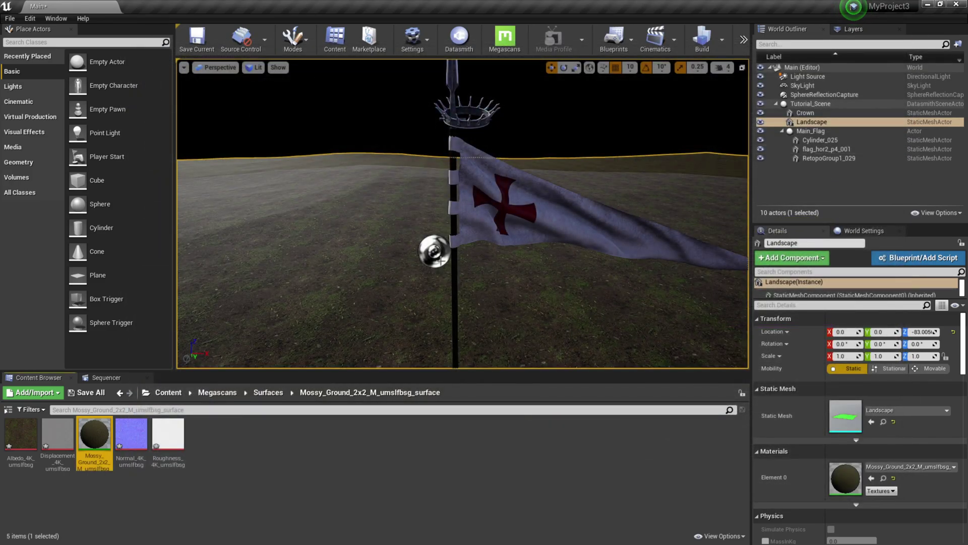
# - Add a Volumetric Cloud actor to the level and reset its location to 0, 0, 0
pyautogui.keyDown('alt'); pyautogui.moveTo(476, 271); pyautogui.dragTo(477, 244); pyautogui.keyUp('alt')
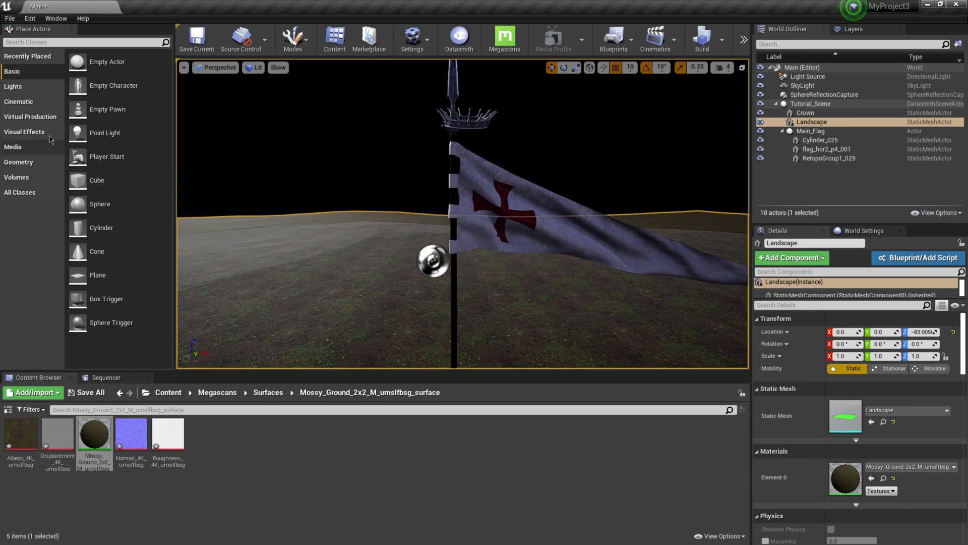
pyautogui.click(20, 101)
pyautogui.click(23, 132)
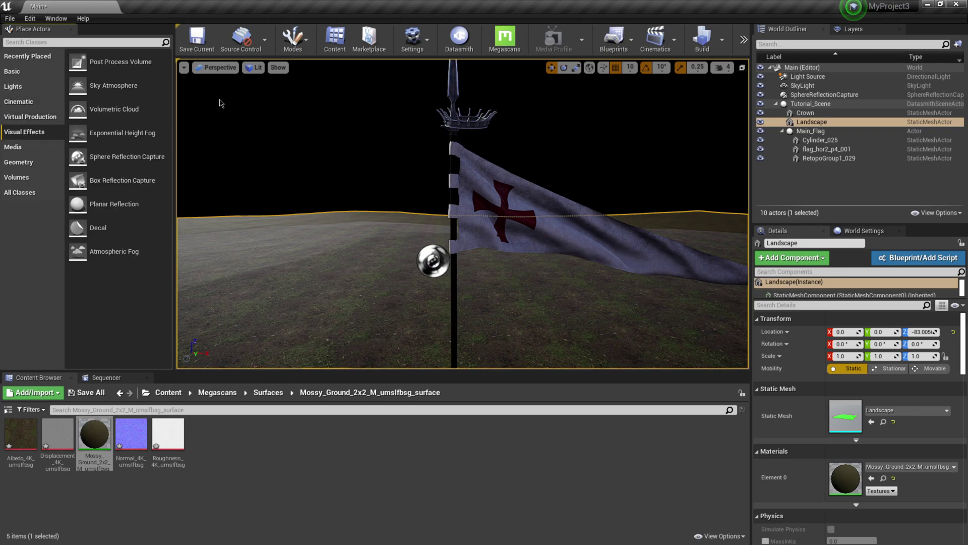
pyautogui.moveTo(114, 109); pyautogui.dragTo(460, 276)
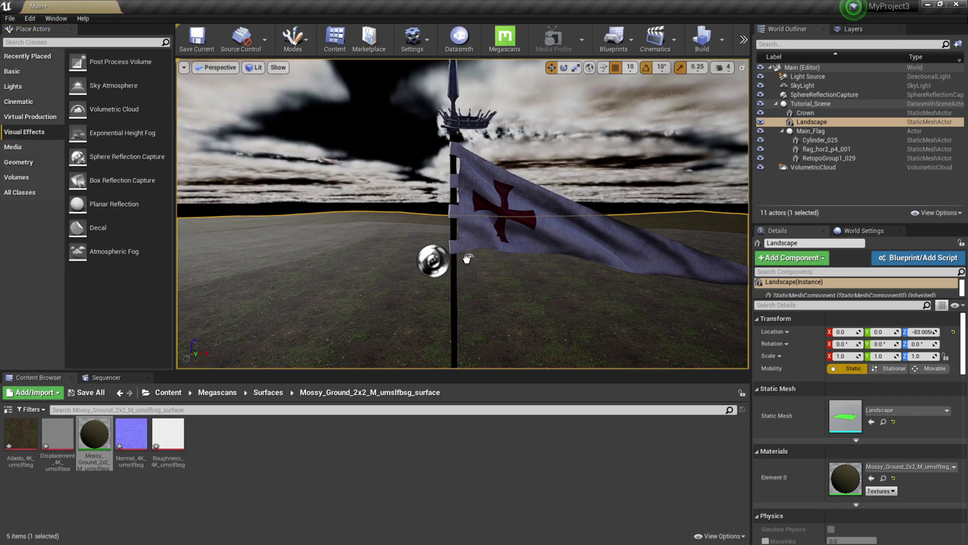
pyautogui.click(952, 284)
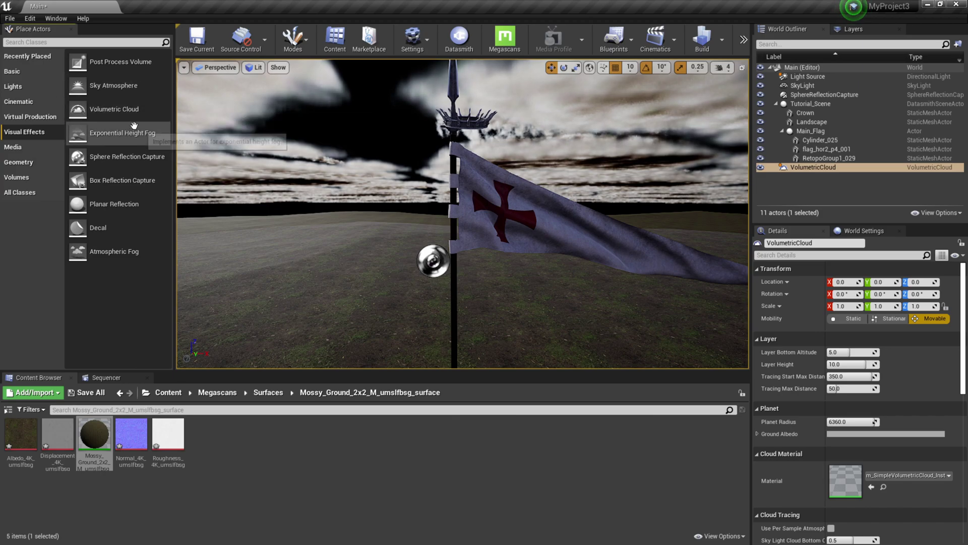
# - Add a Sky Atmosphere and an Exponential Height Fog to the level, both located at 0, 0, 0
pyautogui.moveTo(453, 191); pyautogui.dragTo(453, 192)
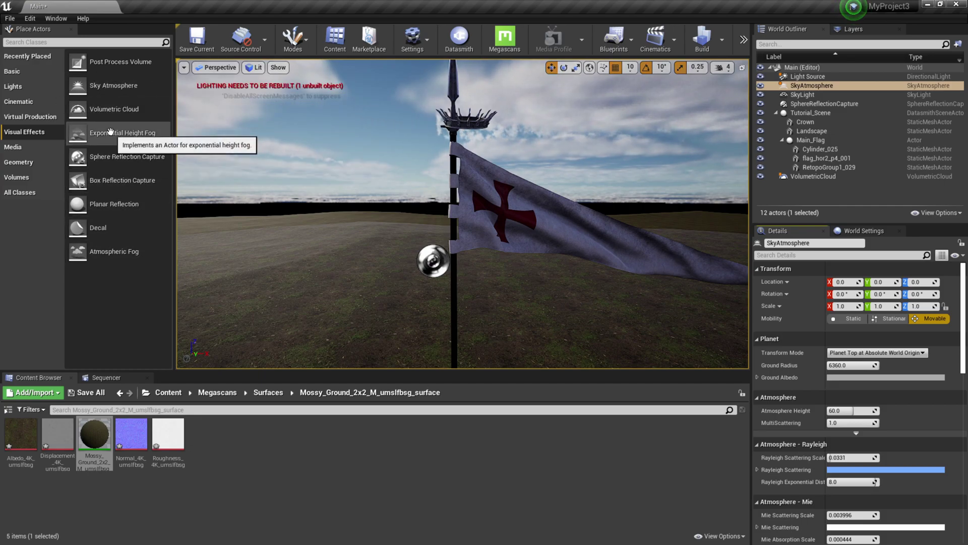
pyautogui.moveTo(123, 133); pyautogui.dragTo(443, 258)
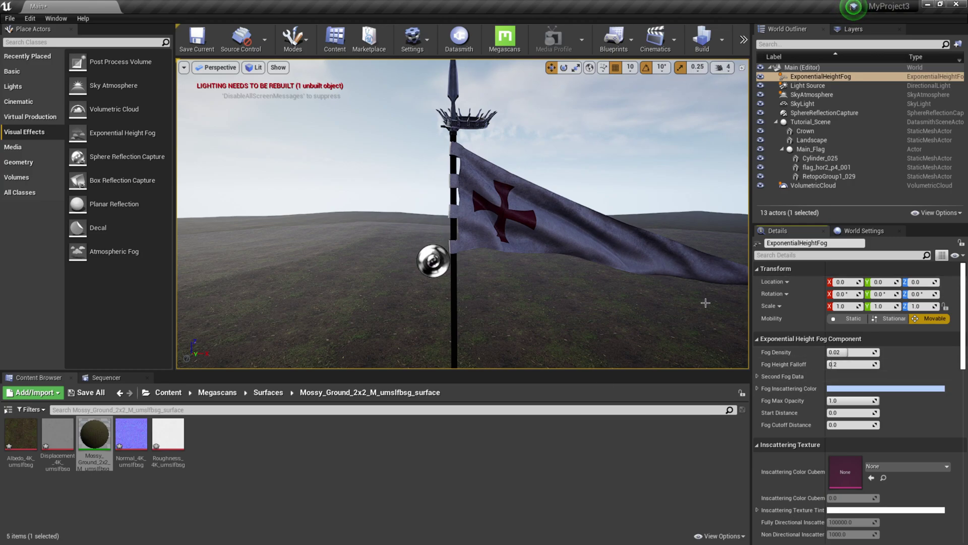
pyautogui.scroll(5, 465, 249)
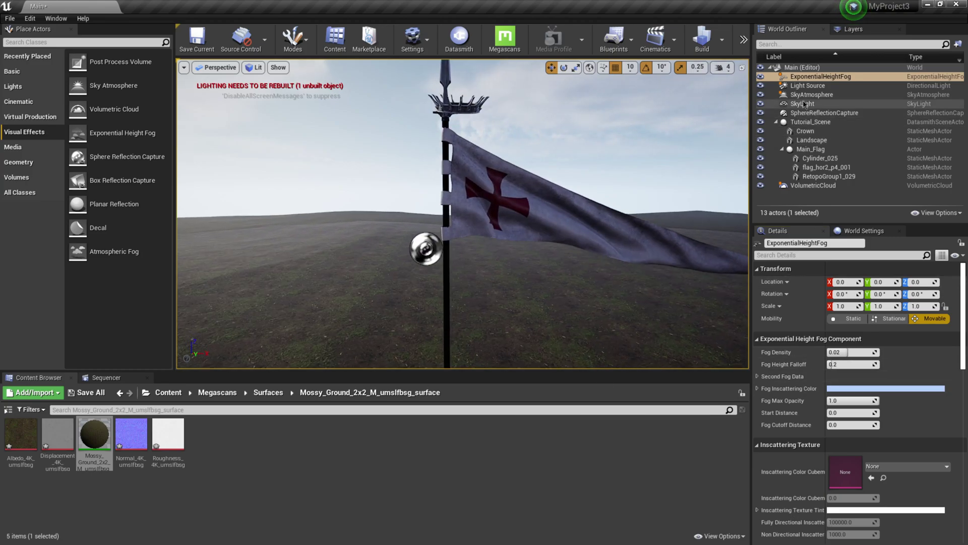
# - Reset the Light Source's location to 0, 0, 0 and set its rotation to X 0°, Y 0°, Z about 244.8°
pyautogui.click(808, 86)
pyautogui.click(953, 344)
pyautogui.click(954, 332)
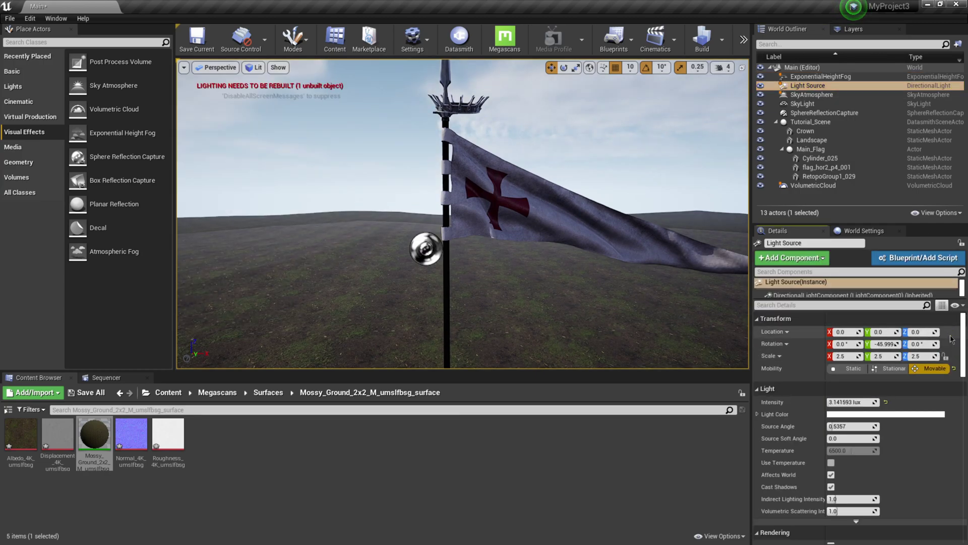
pyautogui.moveTo(892, 344); pyautogui.dragTo(930, 344)
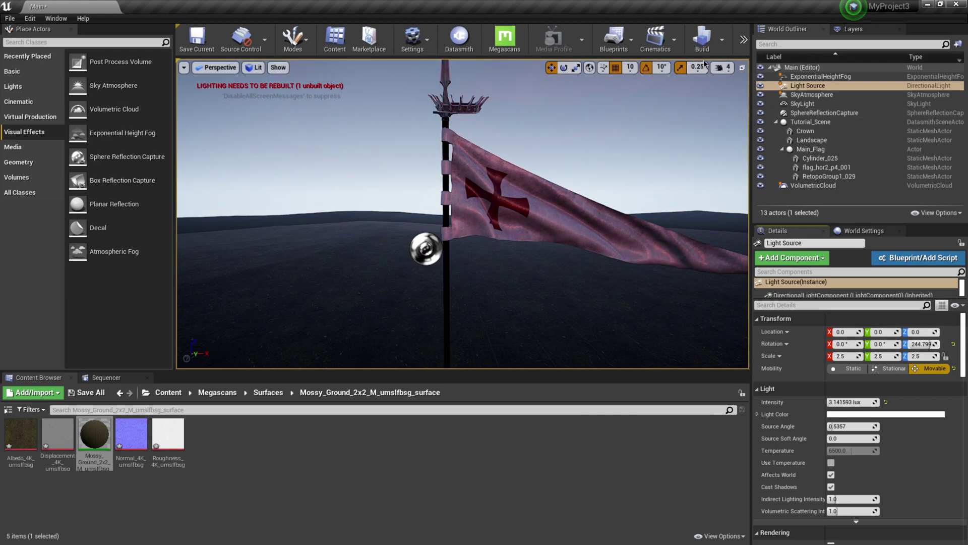
# - Build the reflection captures for the level and view the reflection sphere beside the flag
pyautogui.click(722, 39)
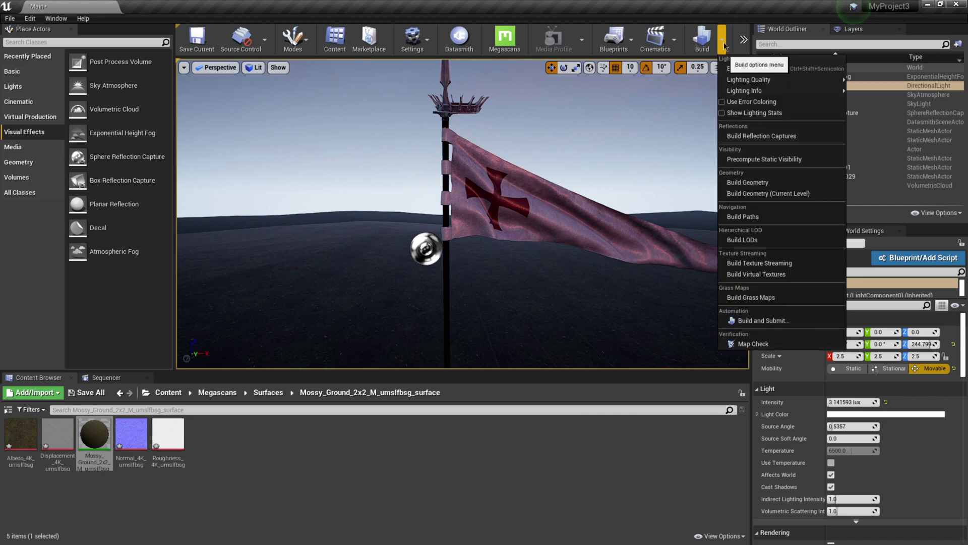
pyautogui.click(760, 136)
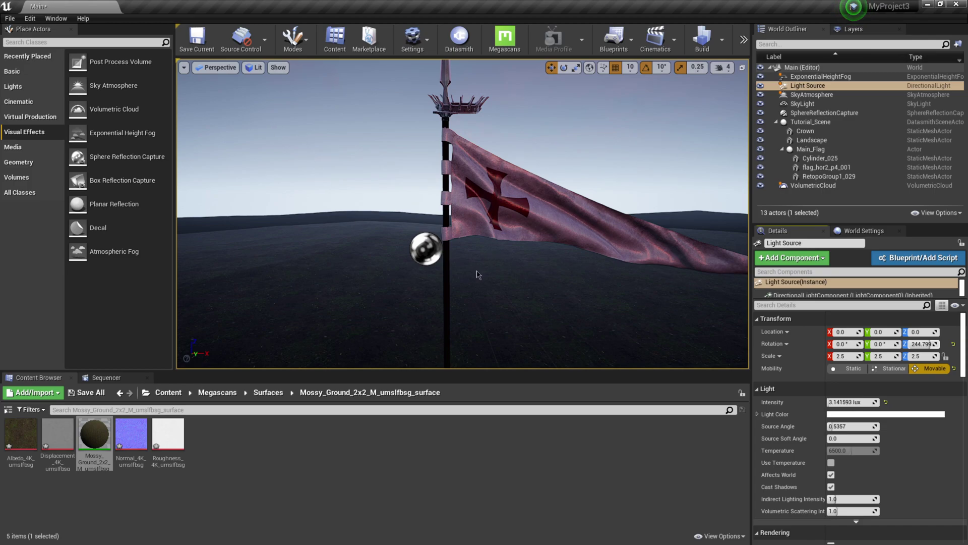
pyautogui.moveTo(479, 281); pyautogui.dragTo(518, 295, button='middle')
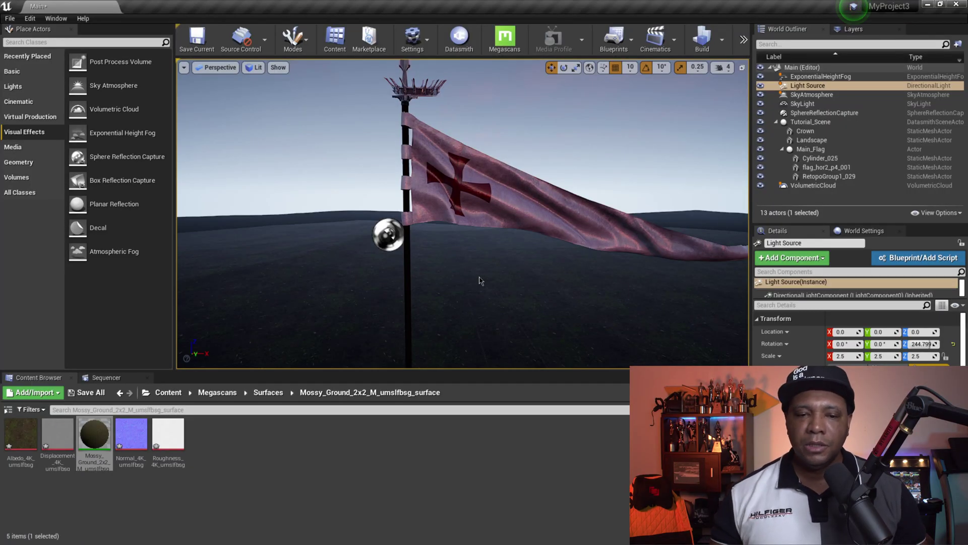
# - Switch to Cinema 4D and bring up the open document Flags_animations_final.fbx
pyautogui.press('super')
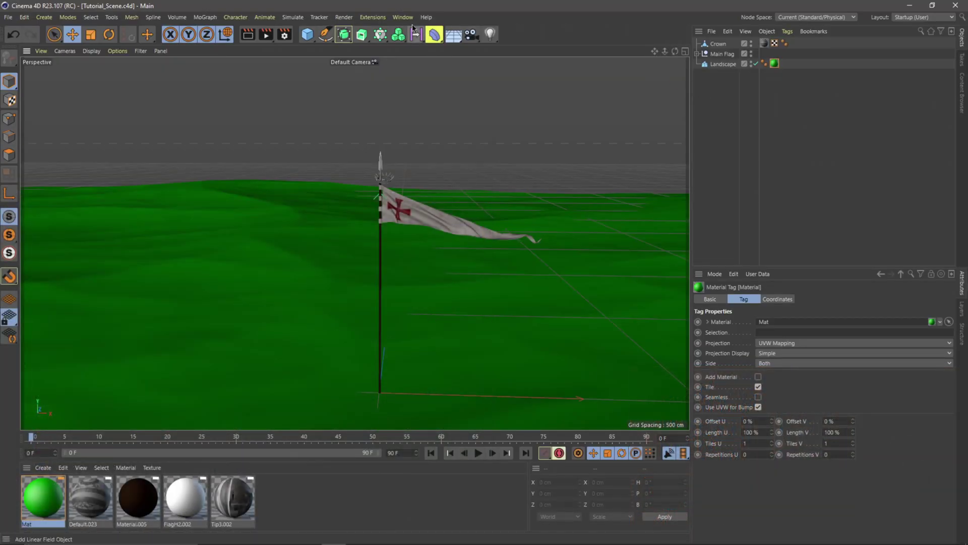
pyautogui.click(405, 18)
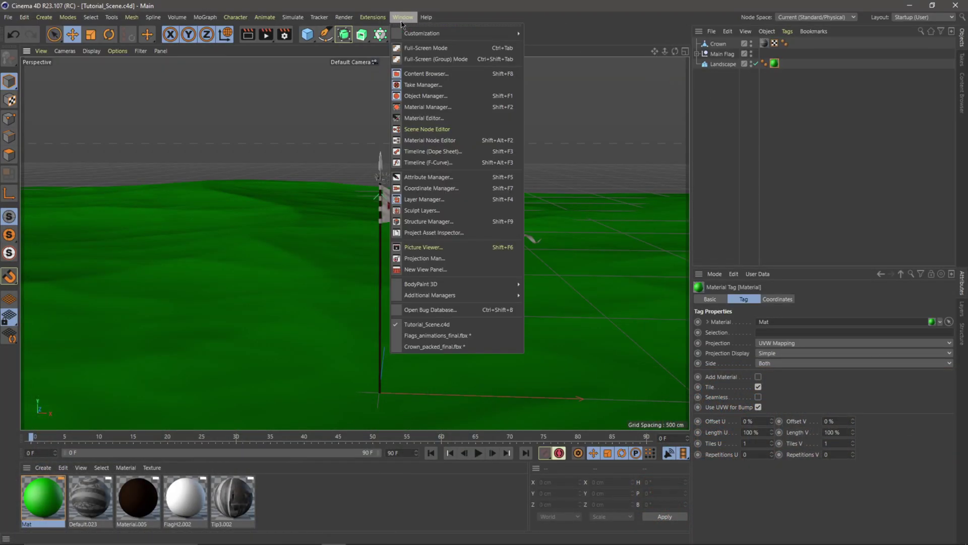
pyautogui.click(466, 339)
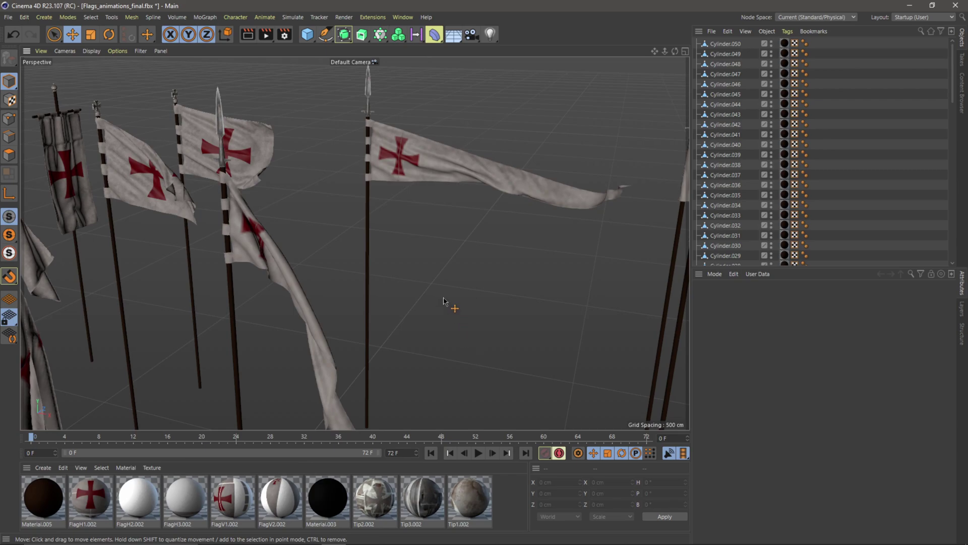
# - Select a hanging cross banner with its pole, crossbar and tip, shift it along Z, and cut it from the flags document
pyautogui.keyDown('alt'); pyautogui.moveTo(407, 299); pyautogui.dragTo(387, 273); pyautogui.keyUp('alt')
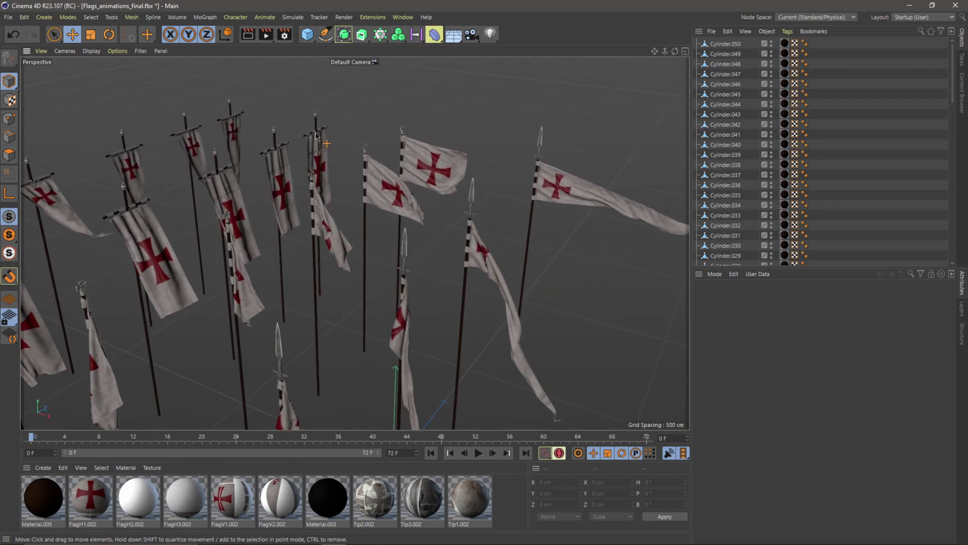
pyautogui.scroll(9, 315, 133)
pyautogui.click(317, 91)
pyautogui.click(317, 76)
pyautogui.keyDown('shift'); pyautogui.click(316, 104); pyautogui.keyUp('shift')
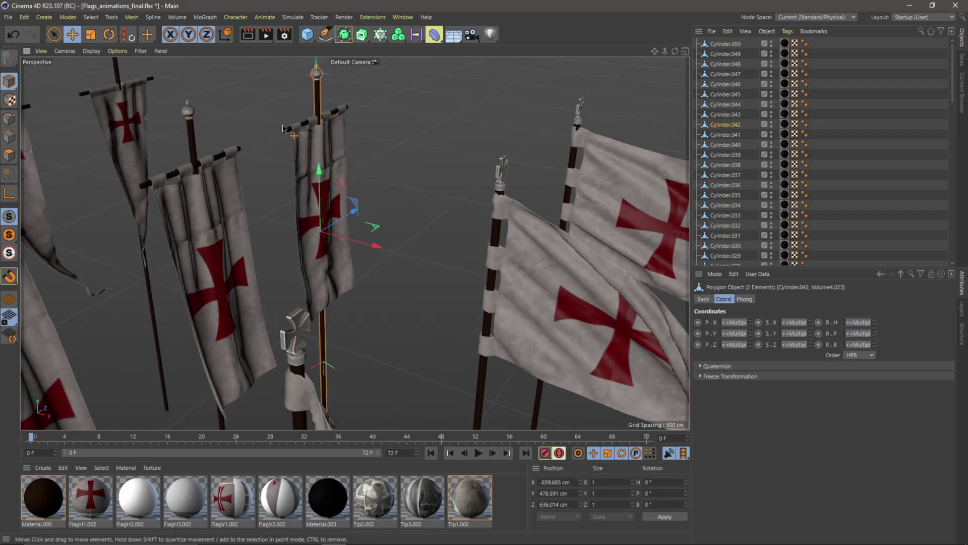
pyautogui.keyDown('shift'); pyautogui.click(288, 133); pyautogui.keyUp('shift')
pyautogui.moveTo(358, 217); pyautogui.dragTo(397, 198)
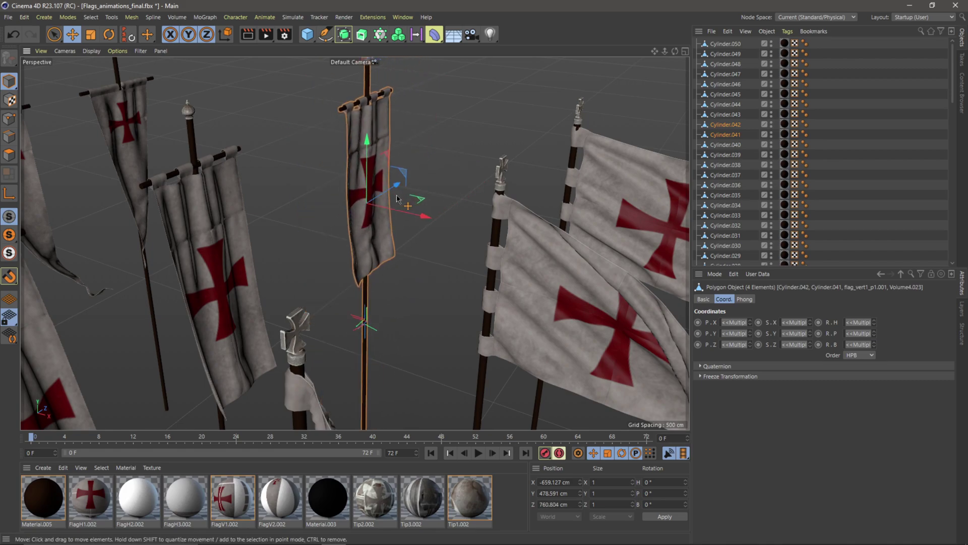
pyautogui.click(399, 199)
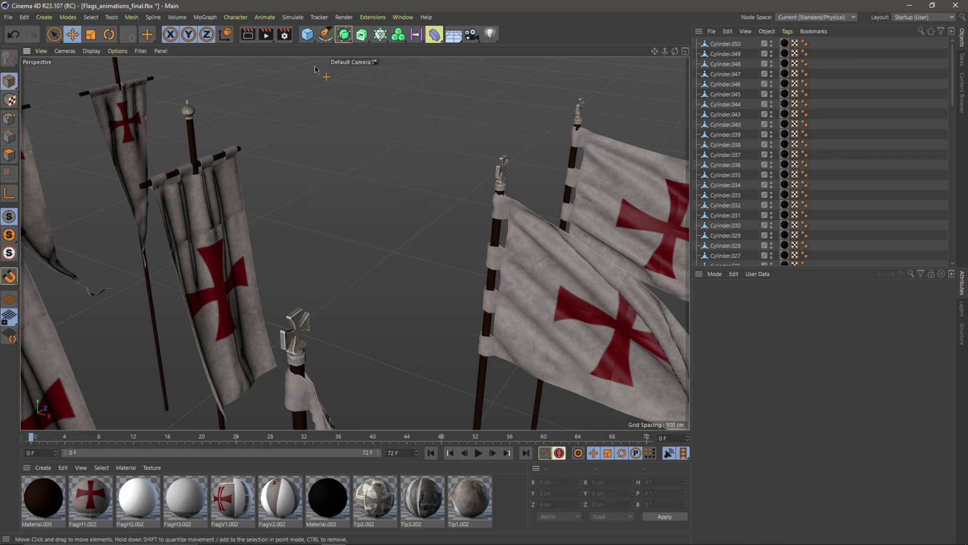
# - Paste the cut banner objects into the Tutorial_Scene.c4d document
pyautogui.click(402, 17)
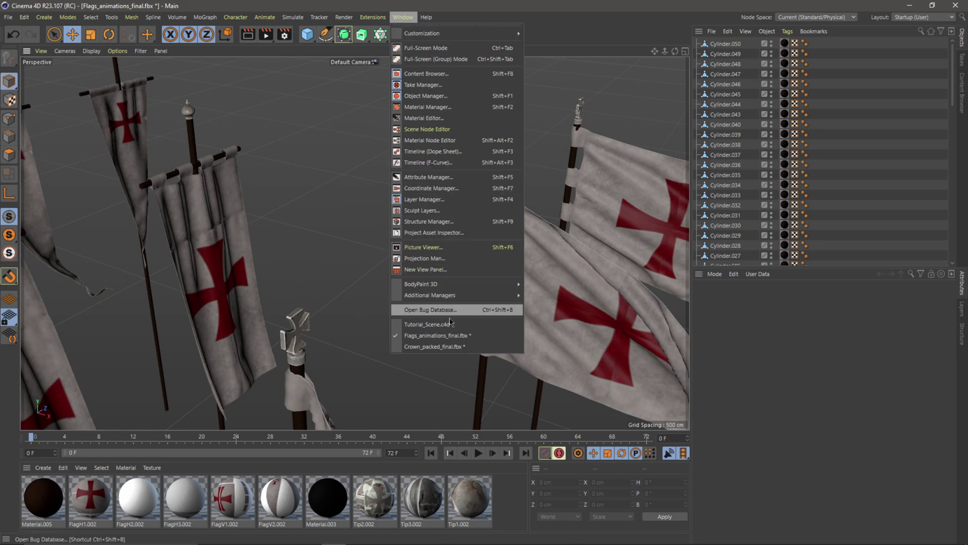
pyautogui.click(427, 324)
pyautogui.click(728, 31)
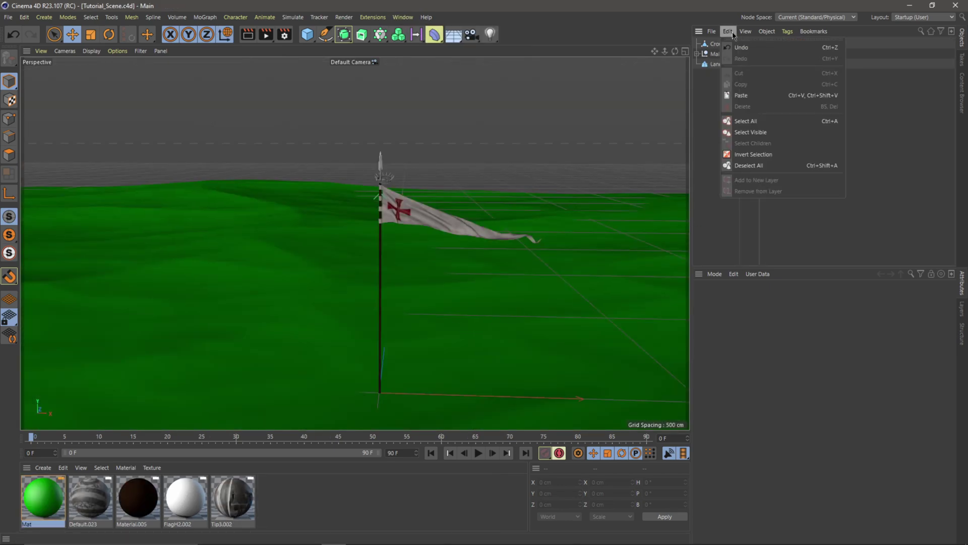
pyautogui.click(744, 95)
# - Group the pasted banner objects as Flag2 and move the group near the main flag, to about X -120 cm, Y 355 cm
pyautogui.rightClick(730, 61)
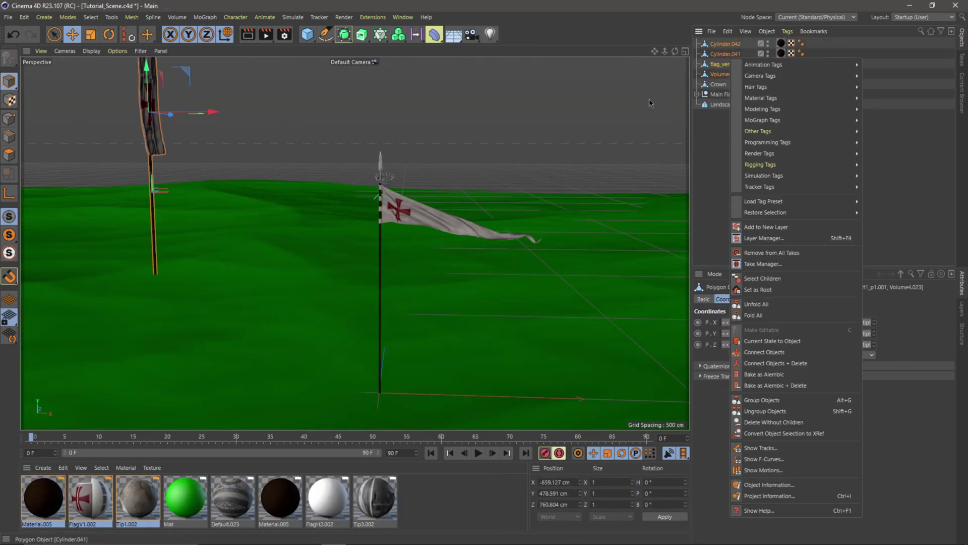
pyautogui.click(762, 400)
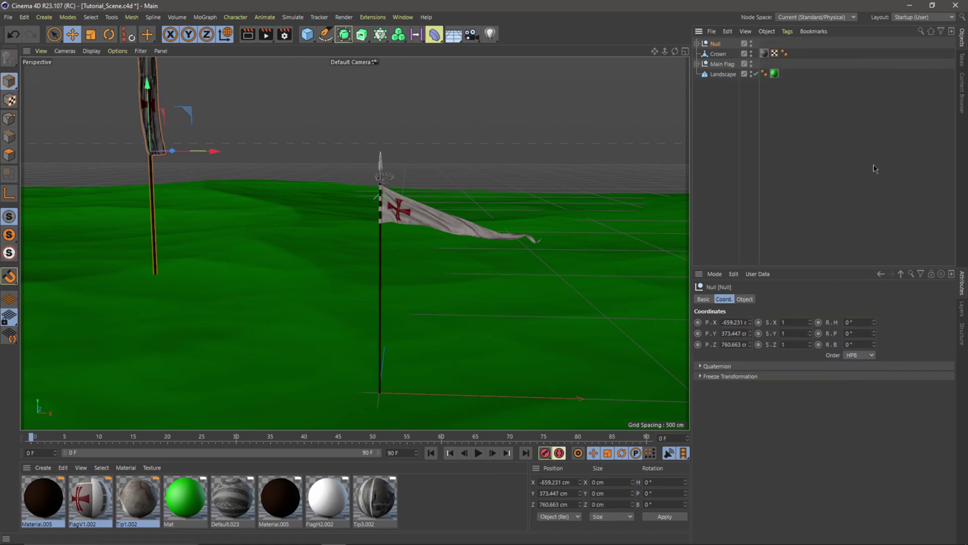
pyautogui.doubleClick(721, 44)
pyautogui.write('Flag')
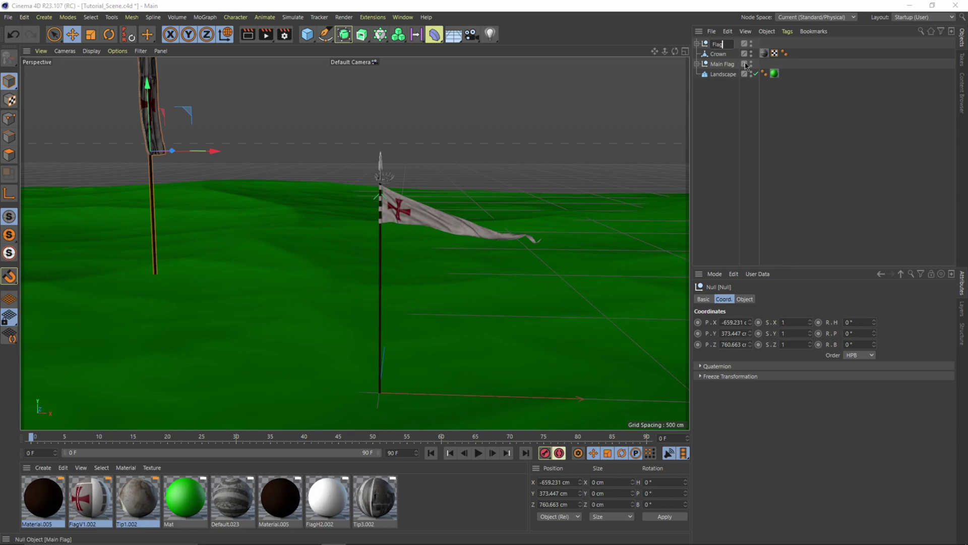
pyautogui.write('2')
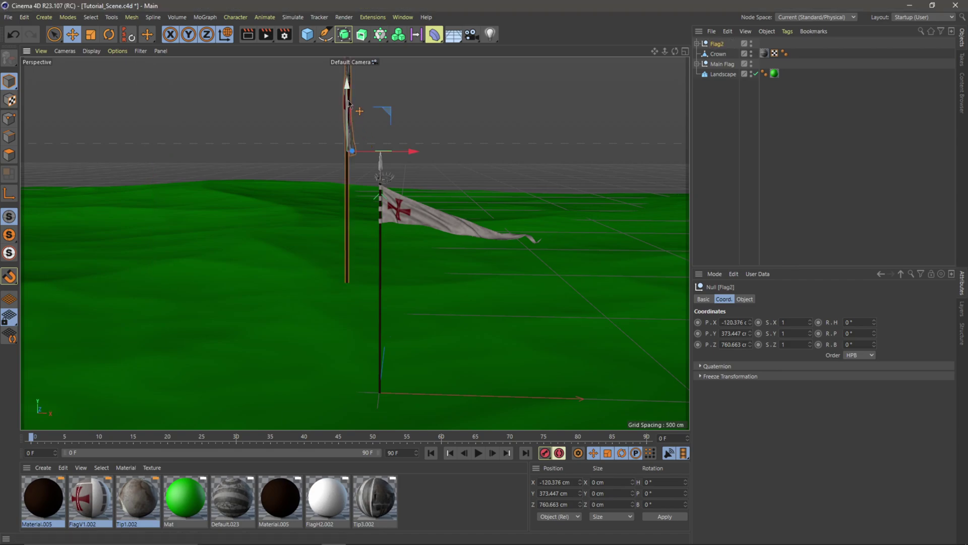
pyautogui.moveTo(348, 101)
pyautogui.mouseDown()
pyautogui.moveTo(349, 127)
pyautogui.moveTo(349, 109)
pyautogui.mouseUp()
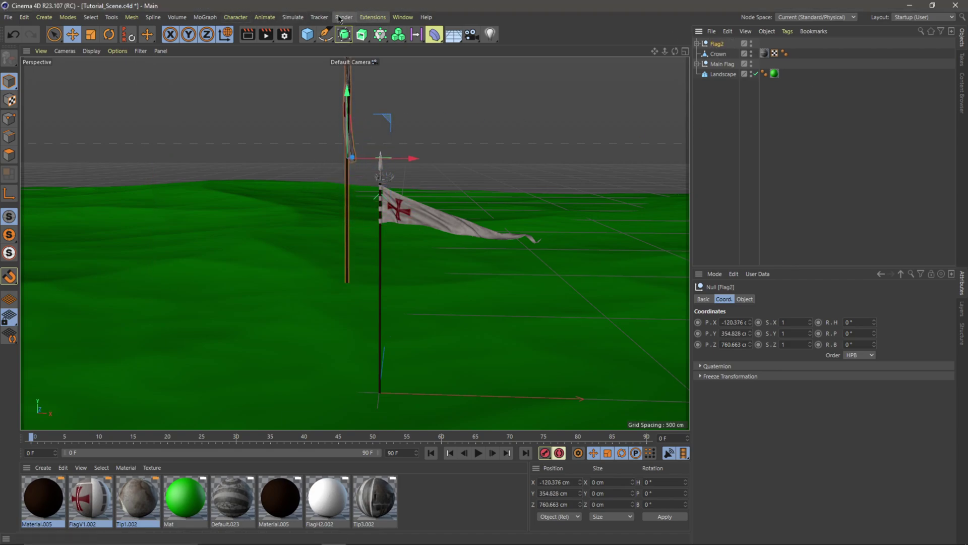
# - Add a MoGraph Cloner, and nest Flag2 in it with its position set to 0 cm on X, Y and Z
pyautogui.click(215, 16)
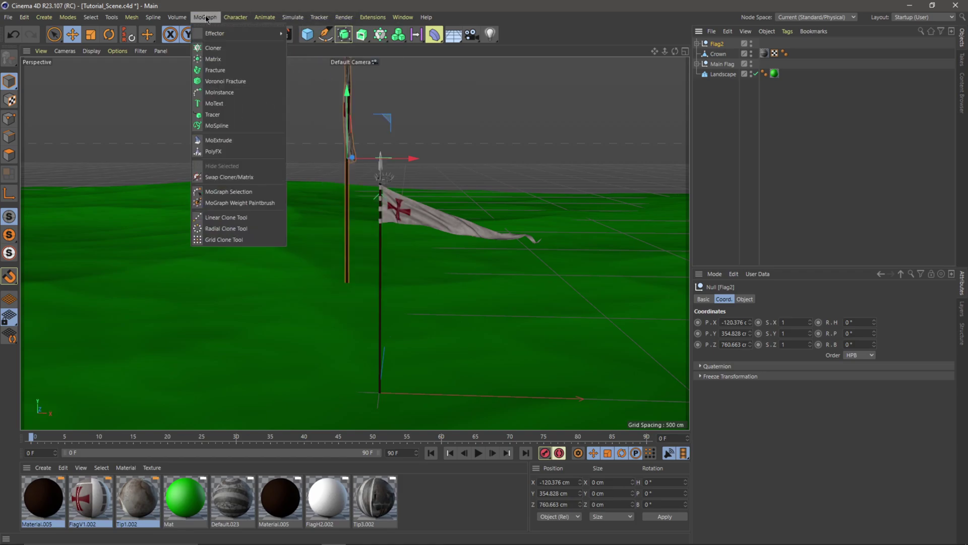
pyautogui.click(213, 53)
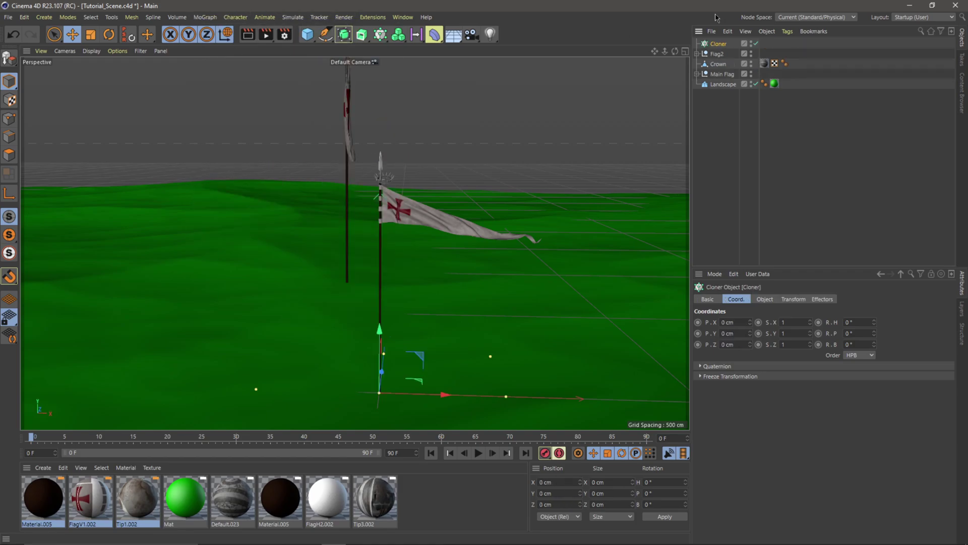
pyautogui.click(737, 318)
pyautogui.write('0')
pyautogui.press('Tab')
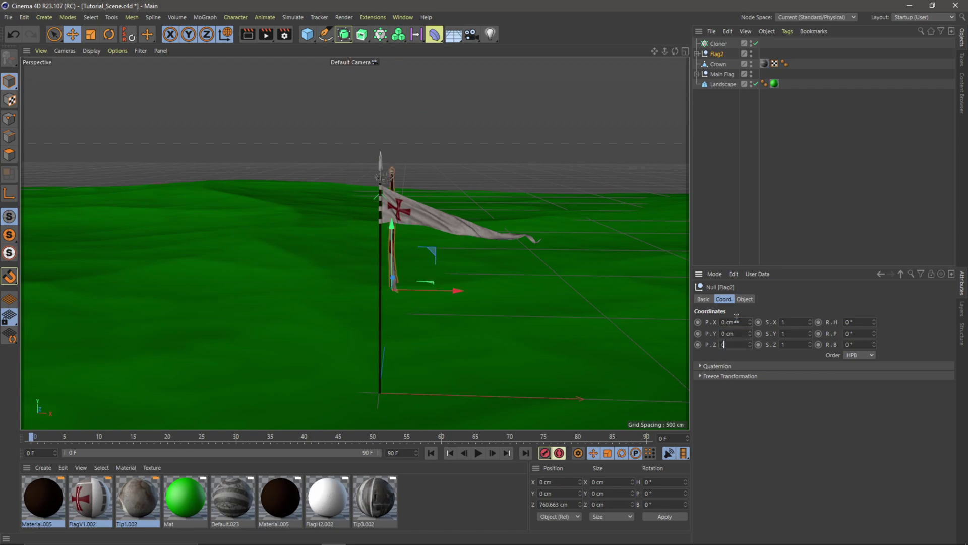
pyautogui.write('0')
pyautogui.press('Tab')
pyautogui.write('0')
pyautogui.press('Return')
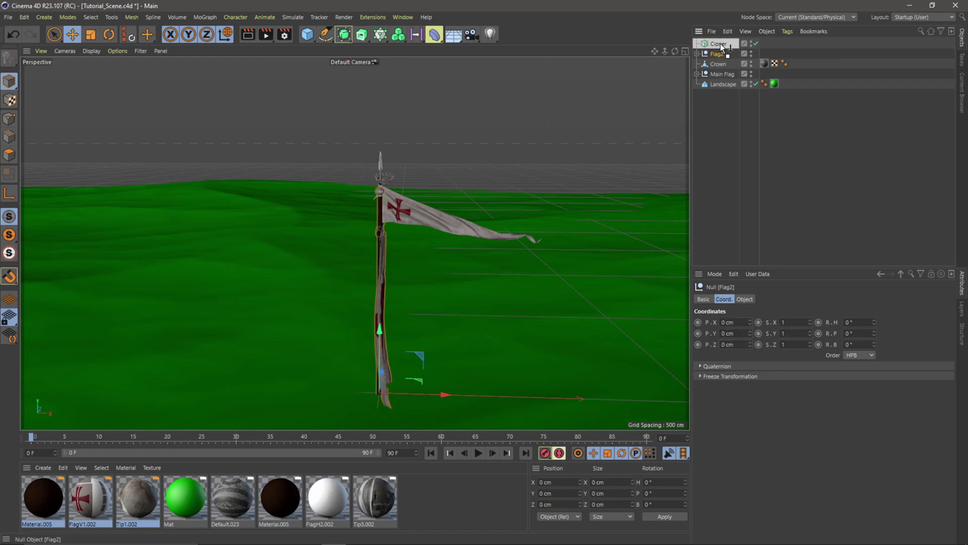
pyautogui.moveTo(723, 47); pyautogui.dragTo(721, 45)
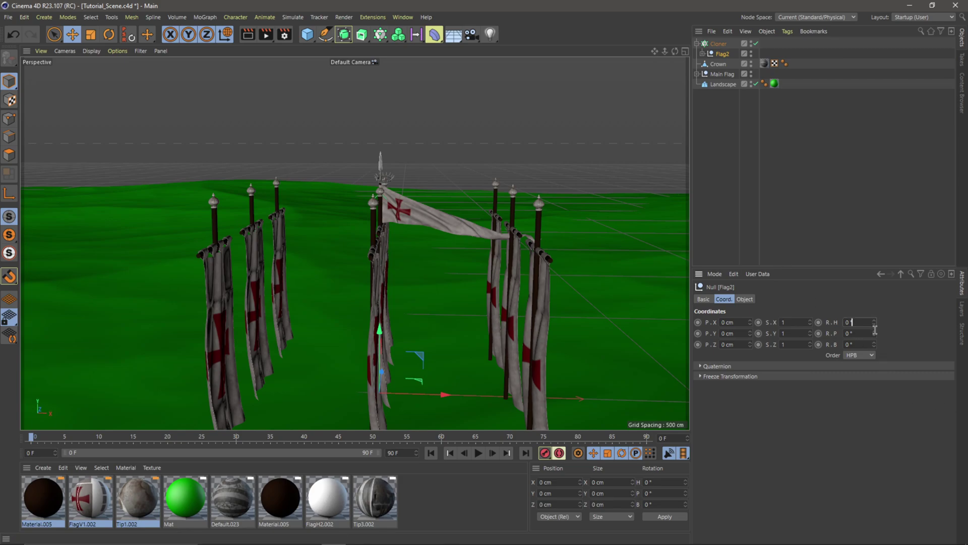
# - Set the Cloner's heading rotation to -90° so the cloned banners turn to face the front
pyautogui.click(719, 43)
pyautogui.moveTo(876, 325); pyautogui.dragTo(879, 362)
pyautogui.click(860, 323)
pyautogui.write('-90')
pyautogui.press('Return')
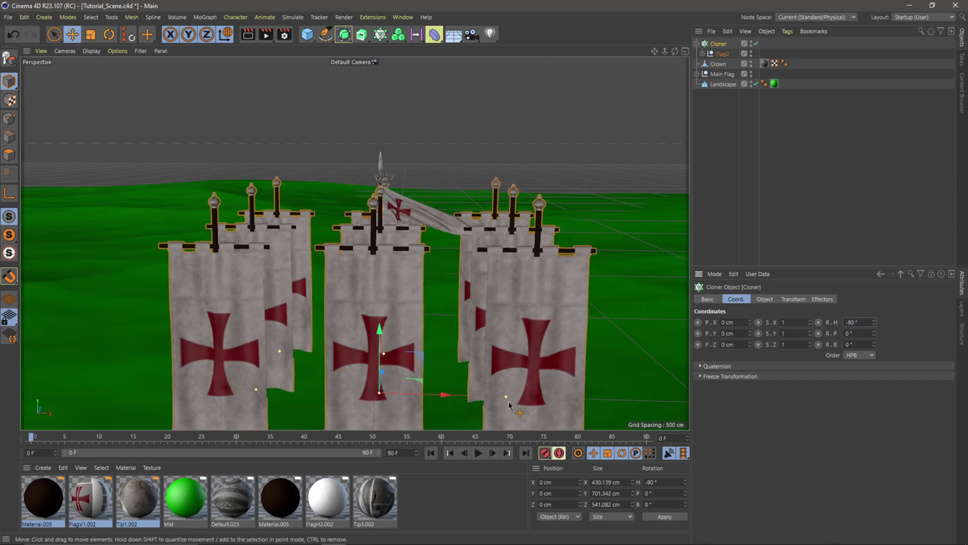
# - Widen the clone spacing to about 365 cm along Z and raise the Cloner to about Y 225 cm
pyautogui.moveTo(410, 369); pyautogui.dragTo(523, 374)
pyautogui.moveTo(379, 333); pyautogui.dragTo(380, 172)
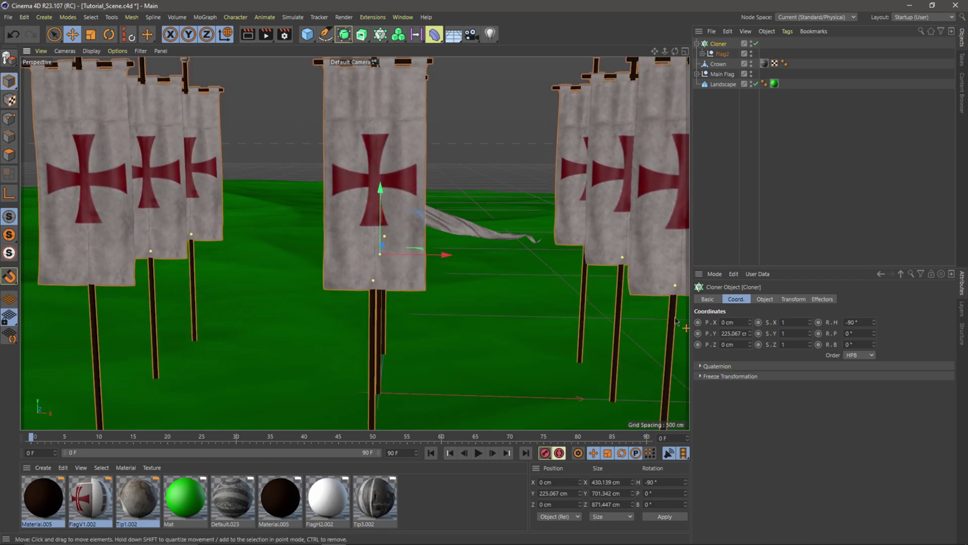
# - Scale the Cloner to 0.5 on X, Y and Z
pyautogui.write('.5')
pyautogui.press('Tab')
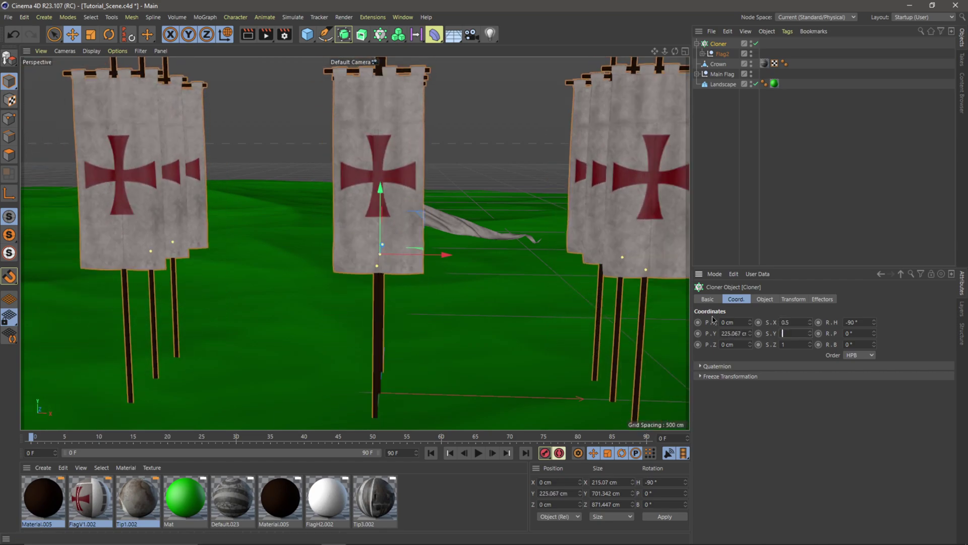
pyautogui.write('.5')
pyautogui.press('Tab')
pyautogui.write('.5')
pyautogui.press('Return')
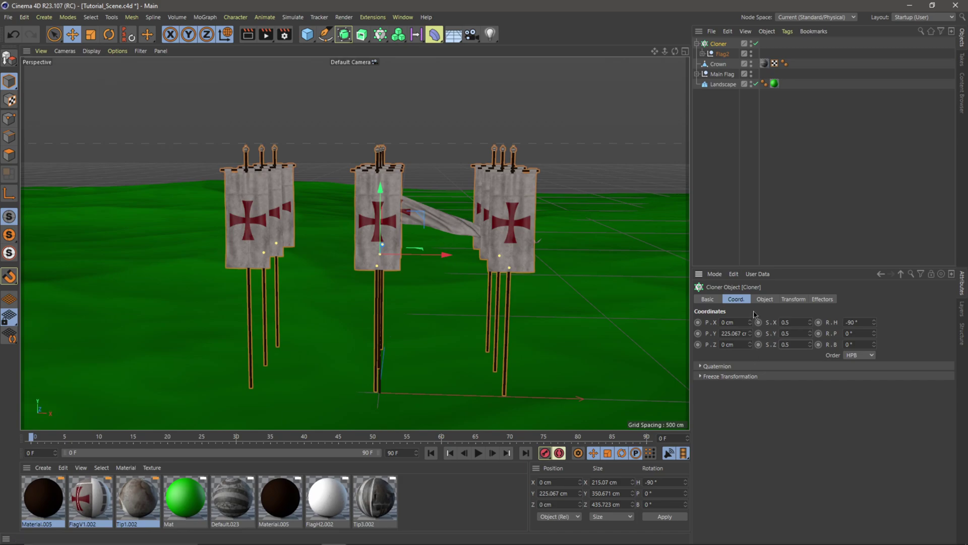
# - Set the Cloner's grid array count to 6 × 1 × 6
pyautogui.click(765, 299)
pyautogui.click(749, 388)
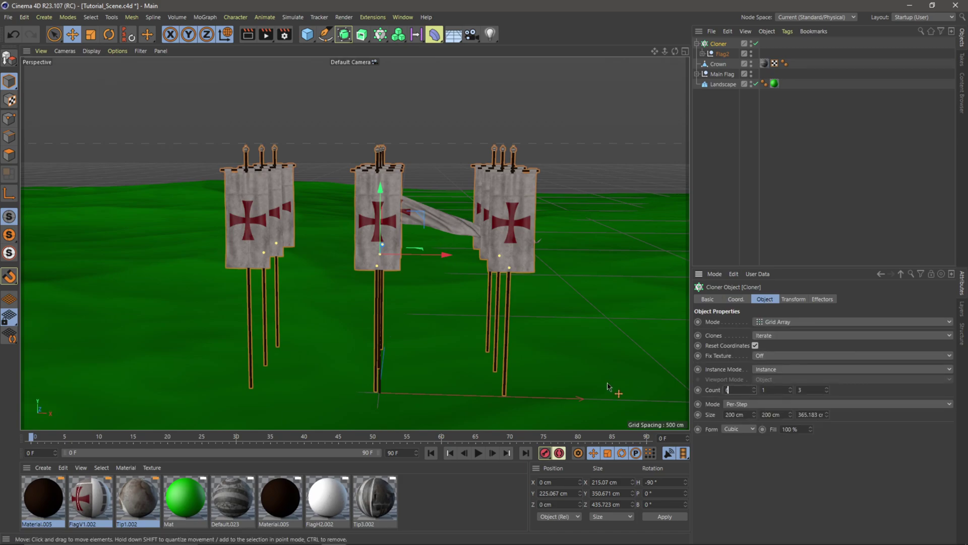
pyautogui.write('6')
pyautogui.press('Return')
pyautogui.write('6')
pyautogui.press('Return')
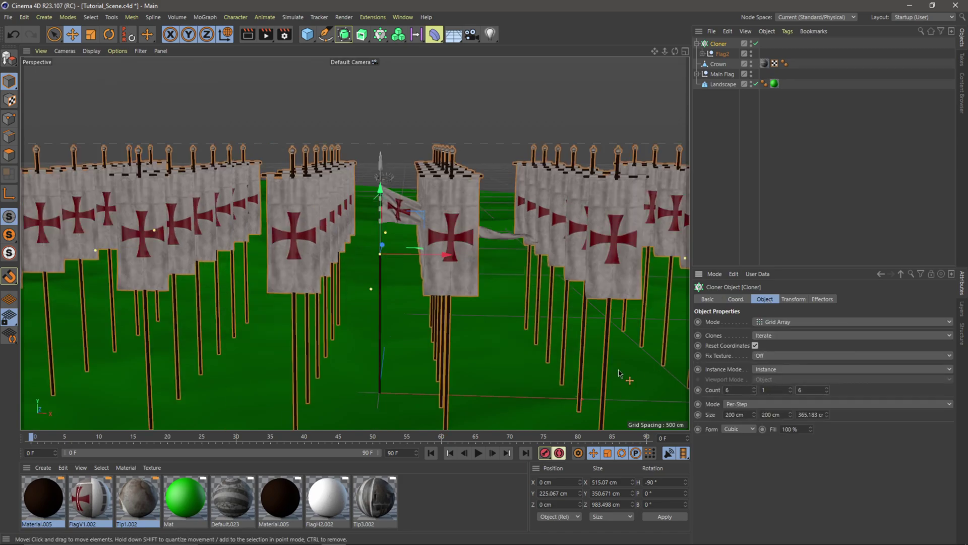
# - Spread the clones to about 938 cm on X and 940 cm on Z, and lower the Cloner to about Y 166 cm
pyautogui.moveTo(755, 418); pyautogui.dragTo(790, 123)
pyautogui.moveTo(381, 200); pyautogui.dragTo(417, 313)
pyautogui.scroll(5, 417, 313)
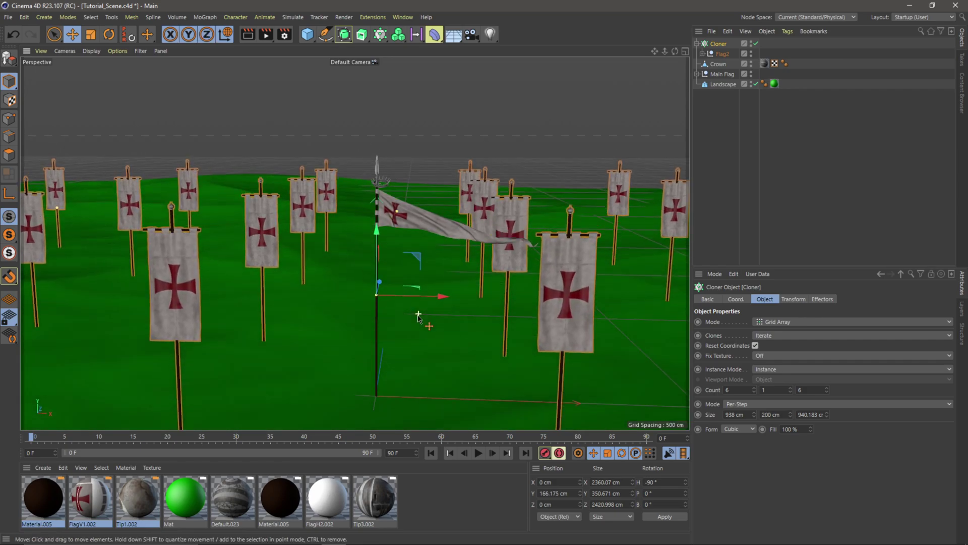
pyautogui.keyDown('alt'); pyautogui.moveTo(418, 314); pyautogui.dragTo(411, 317, button='middle'); pyautogui.keyUp('alt')
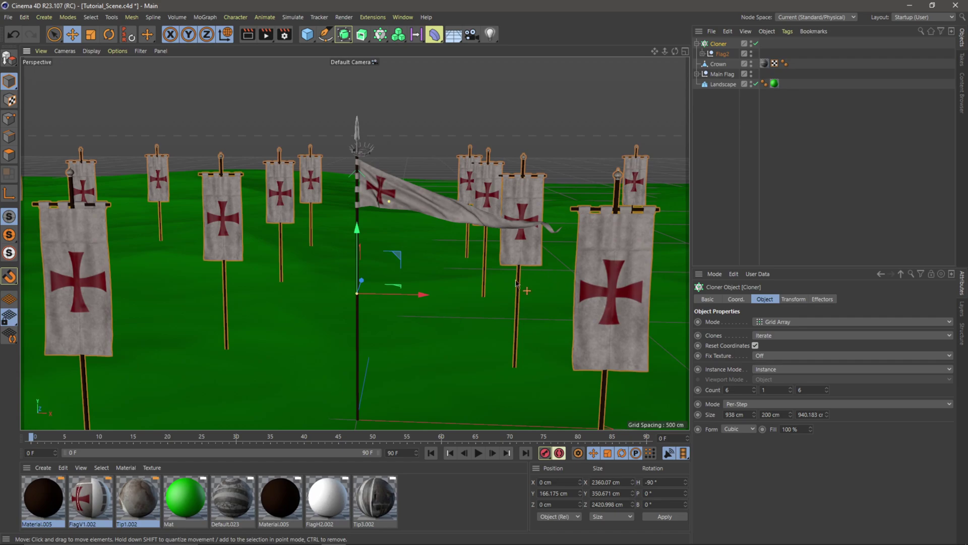
# - Deselect the Cloner, save Tutorial_Scene.c4d and switch to Unreal Engine
pyautogui.click(793, 134)
pyautogui.hotkey('ctrl', 's')
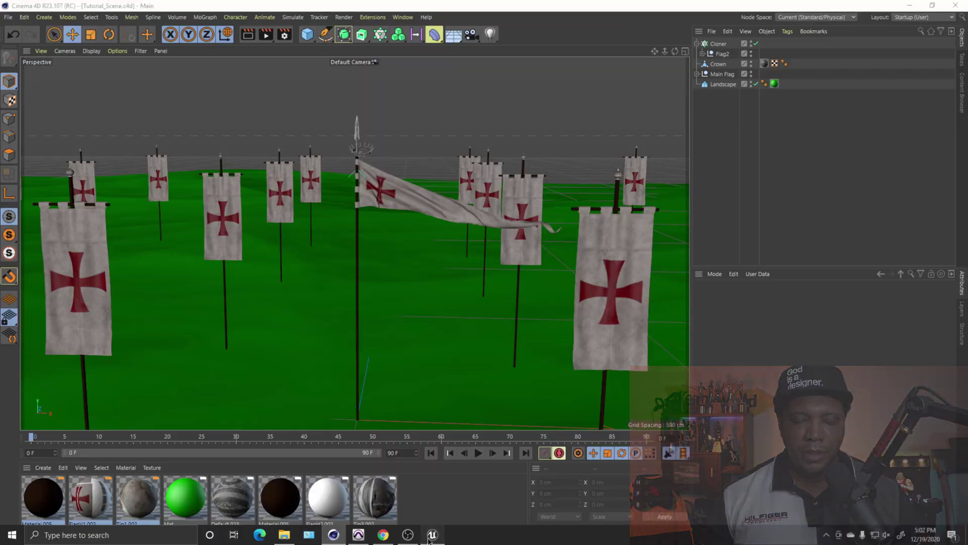
pyautogui.click(409, 536)
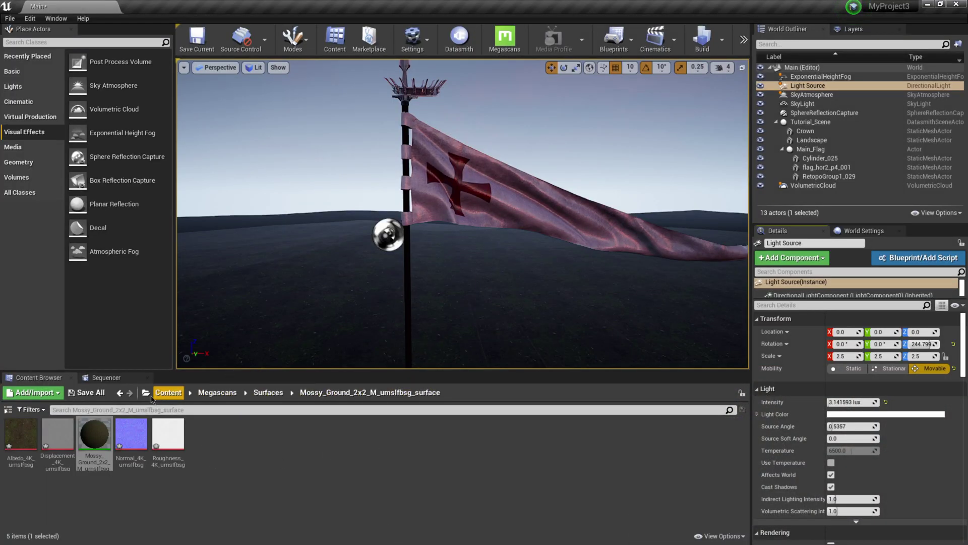
# - Reimport the Tutorial_Scene Datasmith scene from its content folder with lights, cameras and animations excluded
pyautogui.click(168, 393)
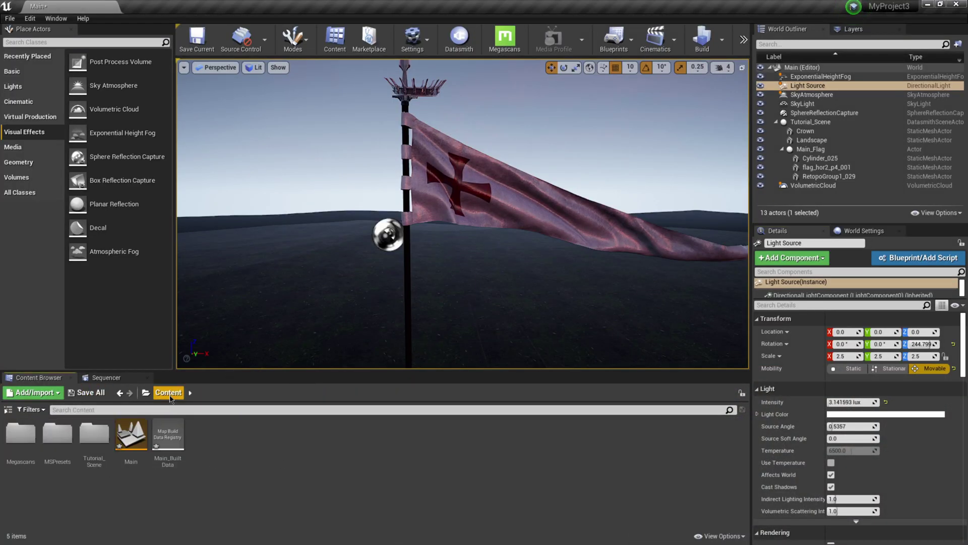
pyautogui.doubleClick(103, 440)
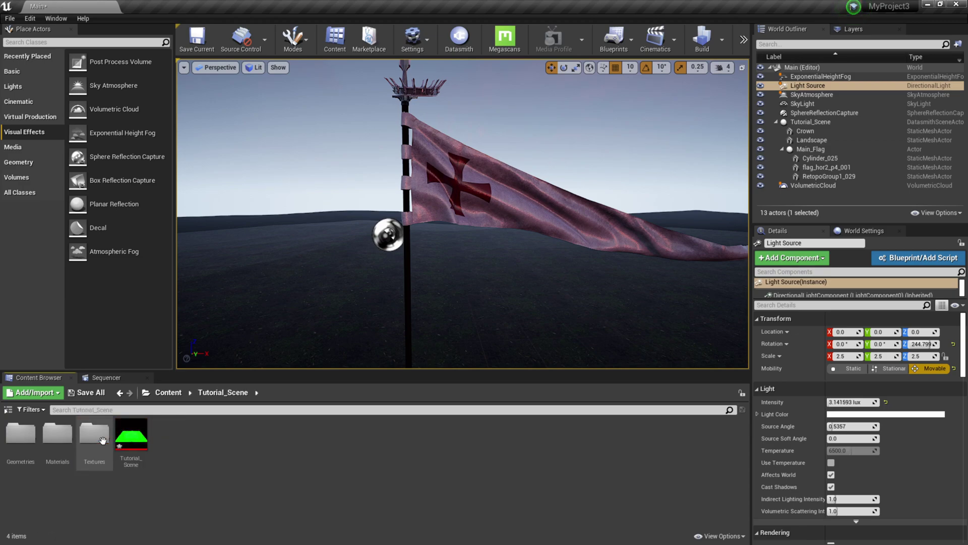
pyautogui.rightClick(135, 442)
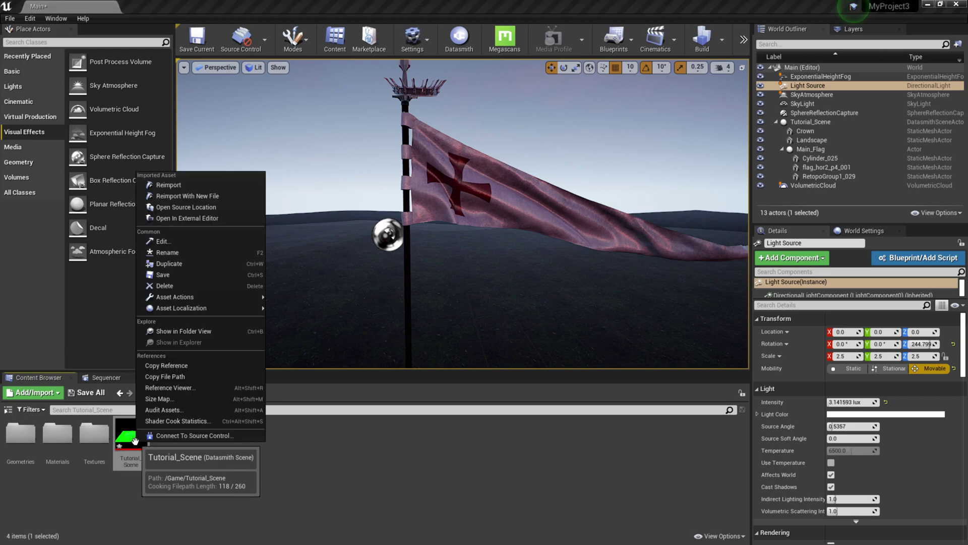
pyautogui.click(169, 185)
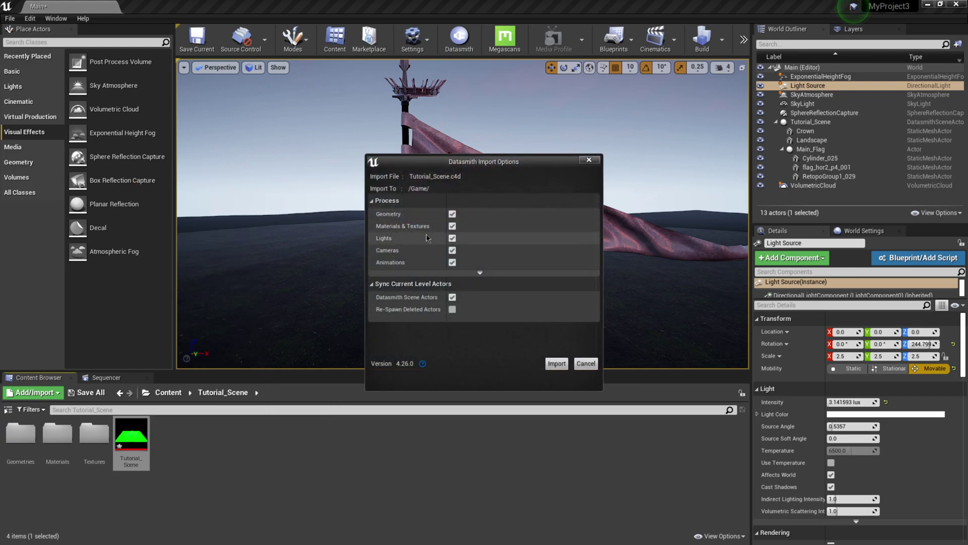
pyautogui.click(452, 250)
pyautogui.click(452, 262)
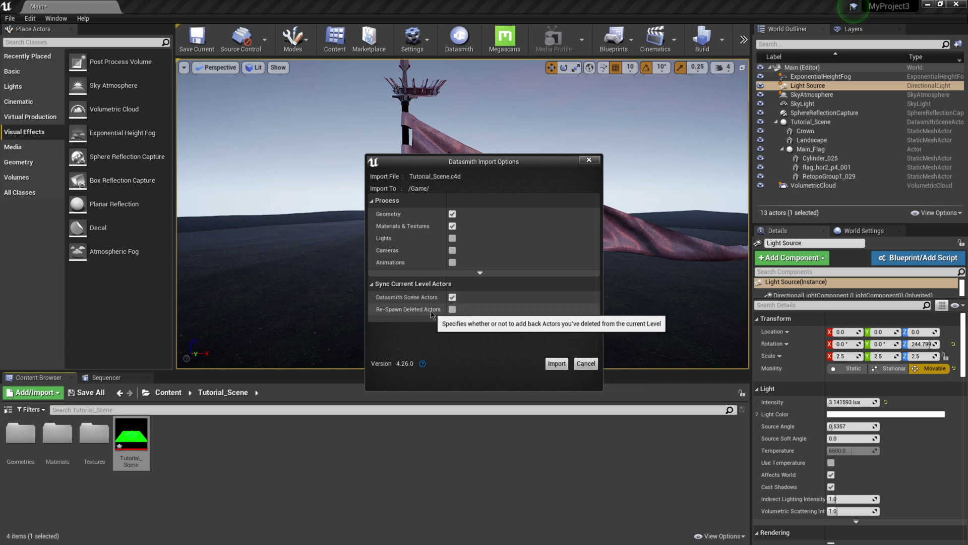
pyautogui.click(562, 367)
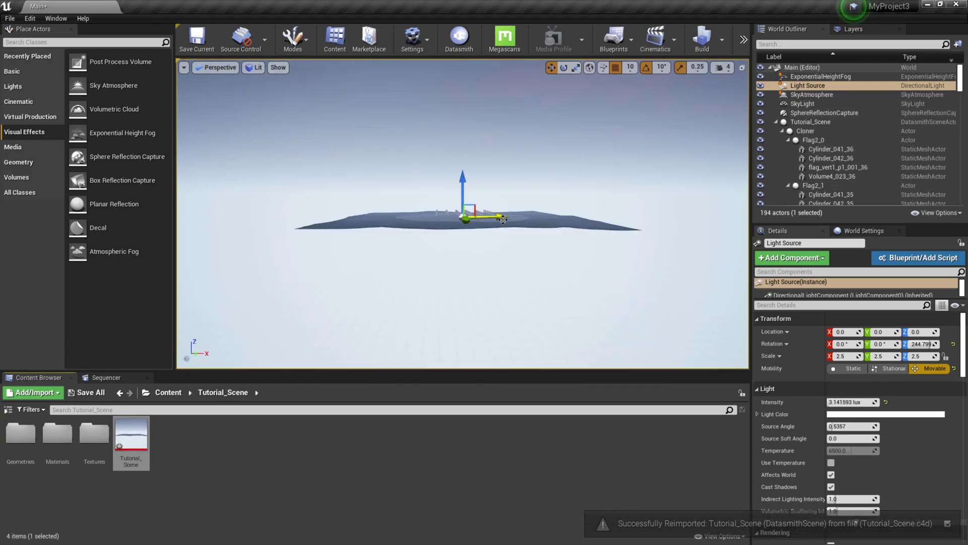
# - Focus on the Cylinder_041_36 part of the first cloned banner and examine the imported banners around the main flag
pyautogui.click(830, 149)
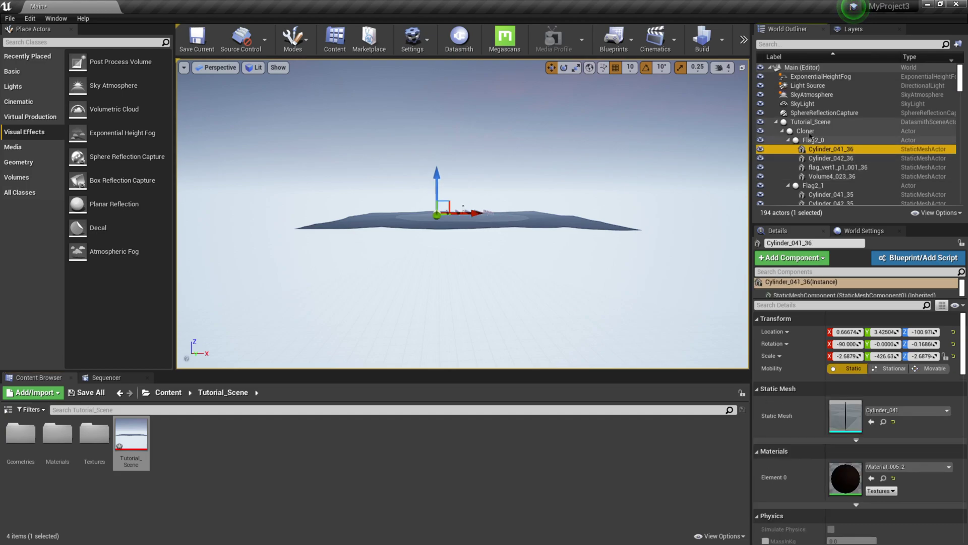
pyautogui.doubleClick(849, 151)
pyautogui.scroll(-5, 565, 254)
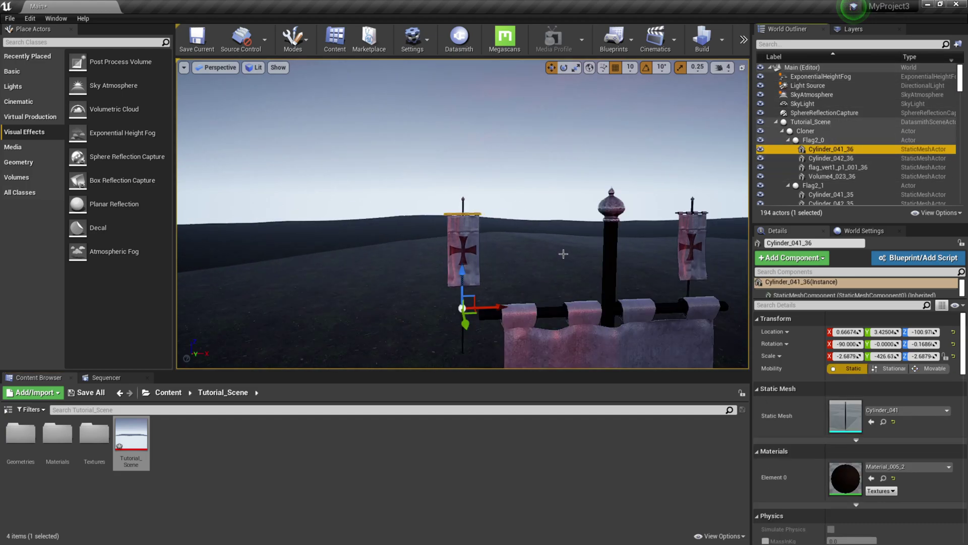
pyautogui.moveTo(572, 253); pyautogui.dragTo(580, 251, button='middle')
pyautogui.scroll(-4, 447, 250)
pyautogui.scroll(1, 579, 200)
pyautogui.scroll(-1, 580, 200)
pyautogui.scroll(1, 580, 200)
pyautogui.scroll(1, 488, 236)
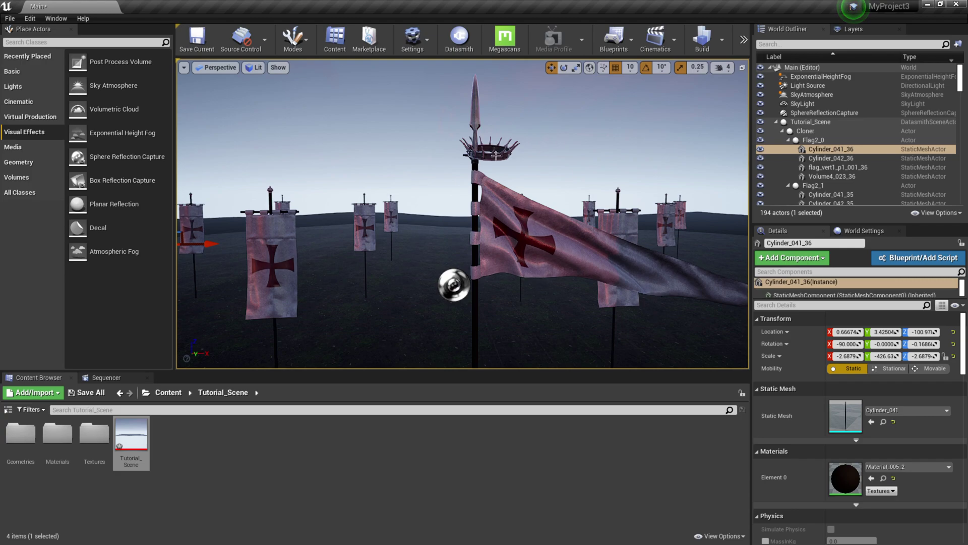
# - Examine the crown, a cloned banner and the landscape from several angles to check the updated scene
pyautogui.click(495, 155)
pyautogui.moveTo(496, 155); pyautogui.dragTo(517, 162, button='right')
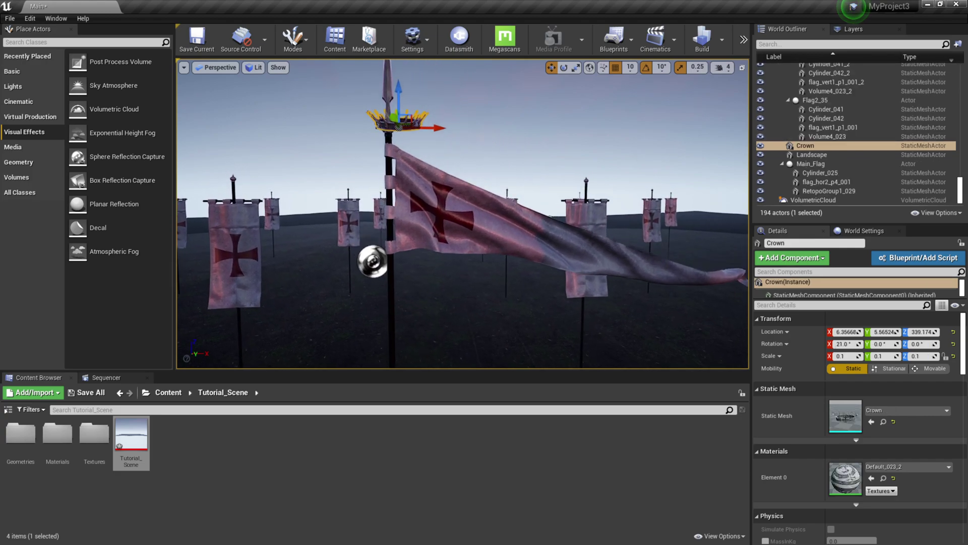
pyautogui.moveTo(524, 224); pyautogui.dragTo(520, 217, button='middle')
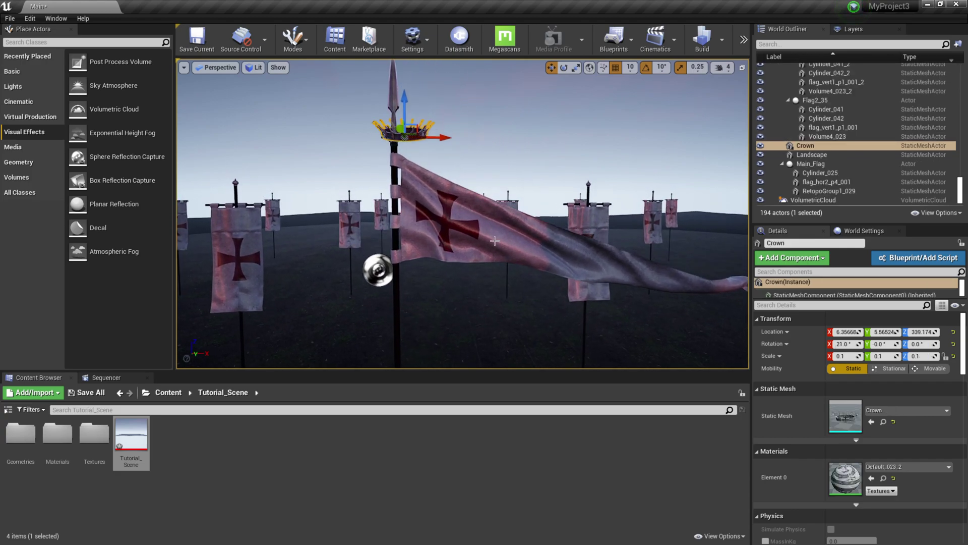
pyautogui.click(260, 248)
pyautogui.moveTo(419, 323); pyautogui.dragTo(420, 333, button='right')
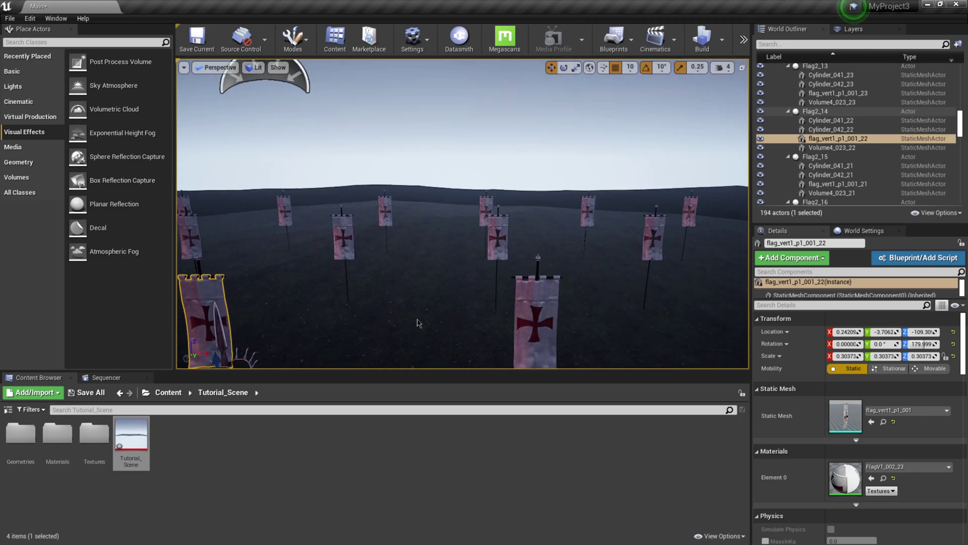
pyautogui.click(437, 314)
pyautogui.moveTo(437, 313); pyautogui.dragTo(420, 309, button='middle')
pyautogui.moveTo(463, 214); pyautogui.dragTo(474, 237, button='right')
pyautogui.moveTo(408, 284); pyautogui.dragTo(408, 287, button='right')
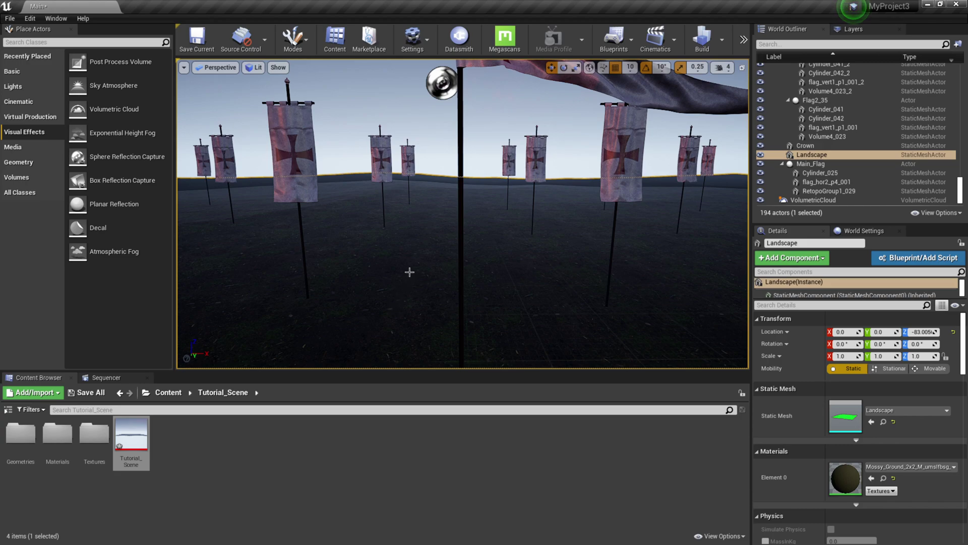
pyautogui.scroll(-3, 408, 271)
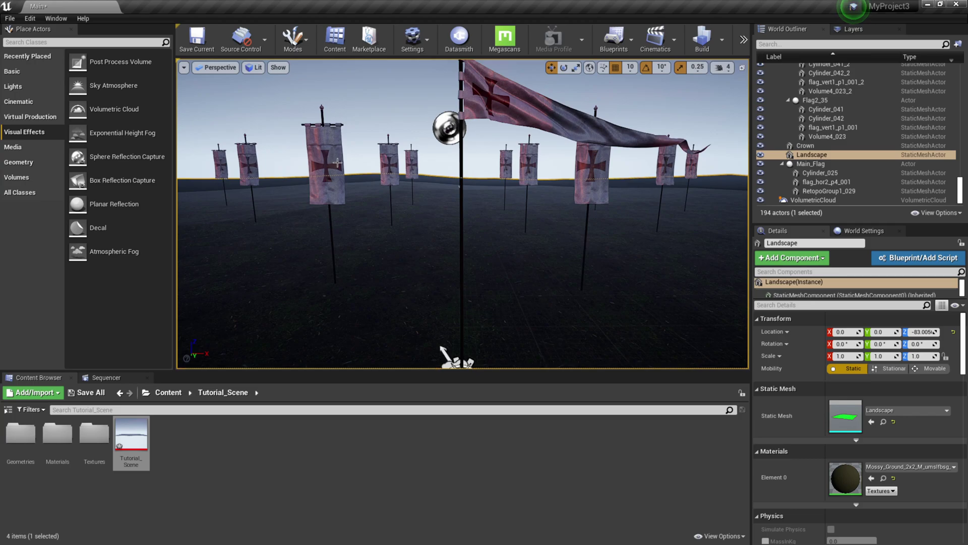
# - Switch to Cinema 4D and bring up the open document Flags_animations_final.fbx
pyautogui.press('super')
pyautogui.click(357, 536)
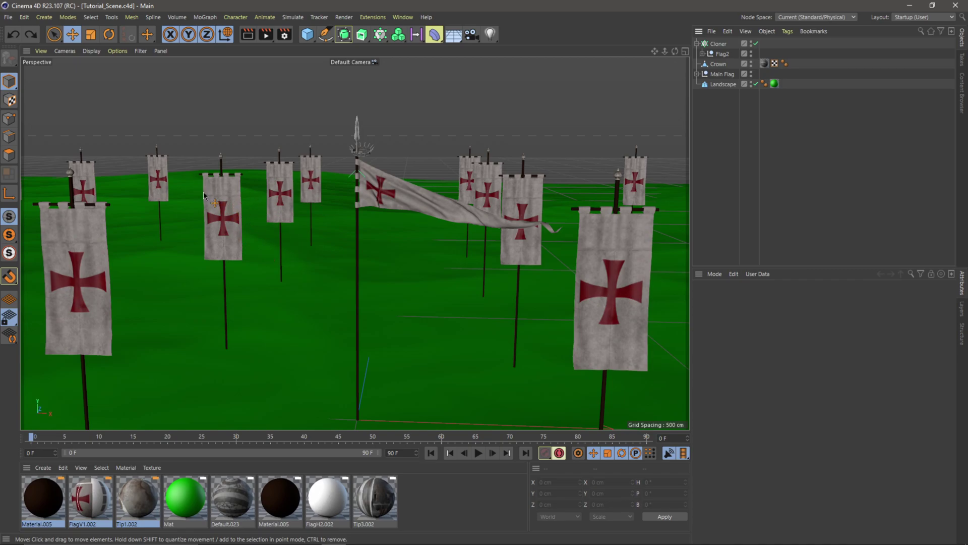
pyautogui.click(403, 17)
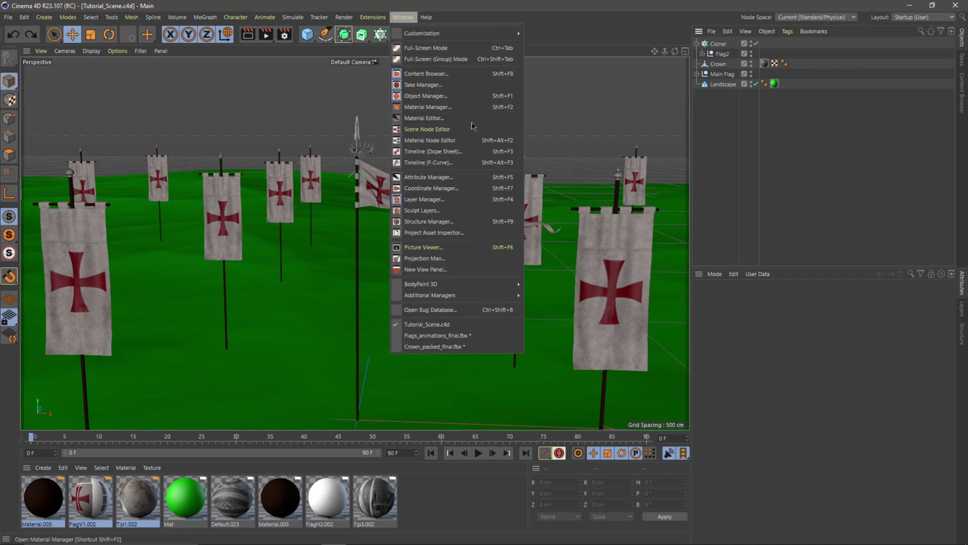
pyautogui.click(471, 335)
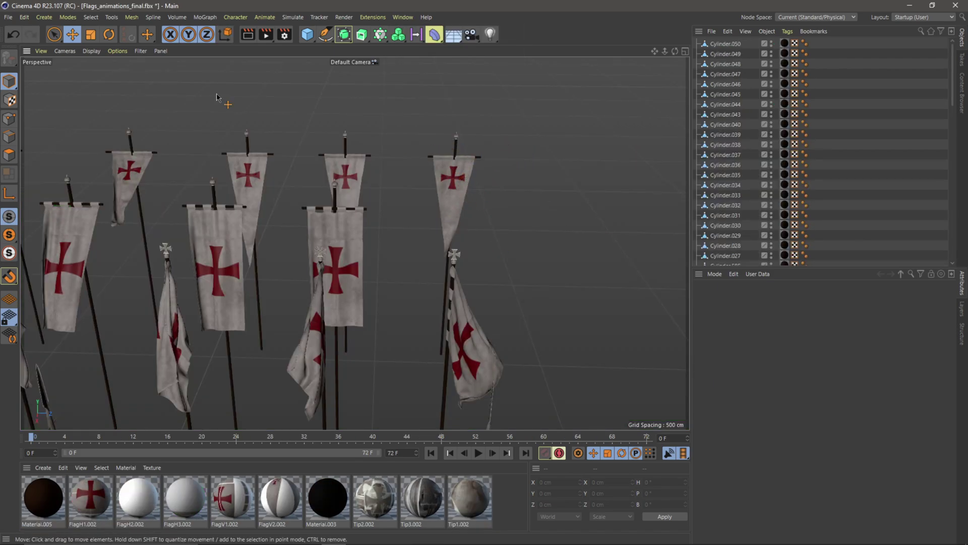
# - Remove the rightmost hanging triangular banner with its pole, crossbar and tip from the flags document, and return to Tutorial_Scene.c4d
pyautogui.moveTo(54, 35); pyautogui.dragTo(84, 68)
pyautogui.moveTo(392, 104); pyautogui.dragTo(549, 239)
pyautogui.moveTo(507, 214)
pyautogui.mouseDown()
pyautogui.moveTo(616, 214)
pyautogui.moveTo(517, 204)
pyautogui.mouseUp()
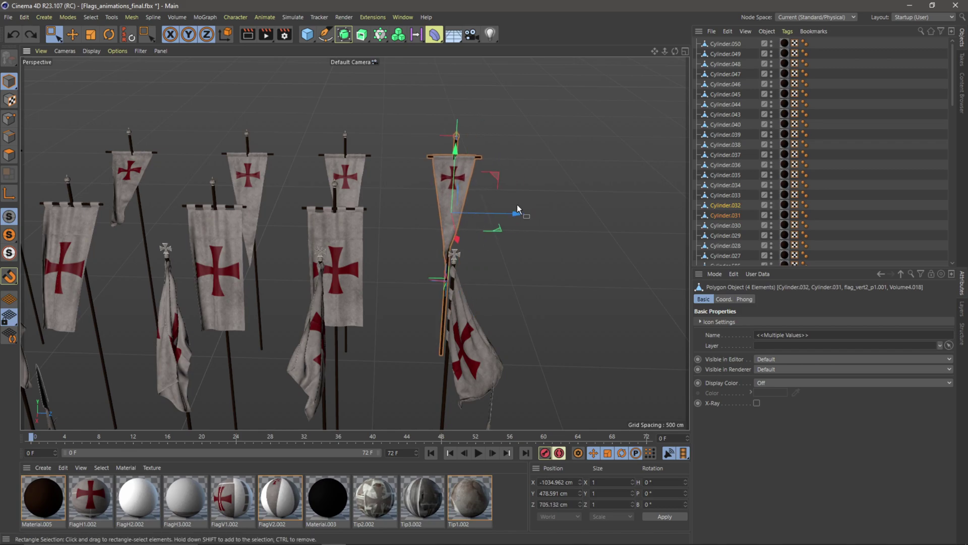
pyautogui.press('Delete')
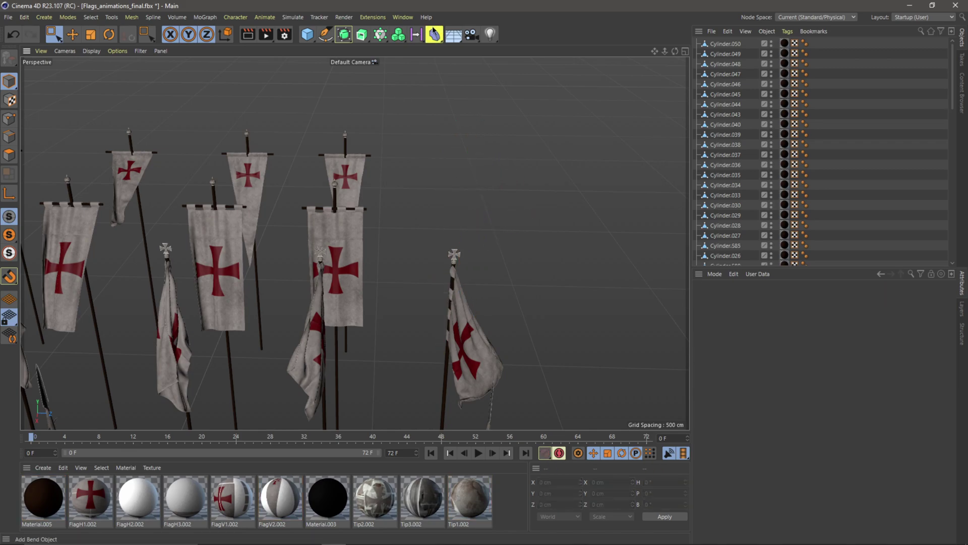
pyautogui.click(405, 18)
pyautogui.click(427, 324)
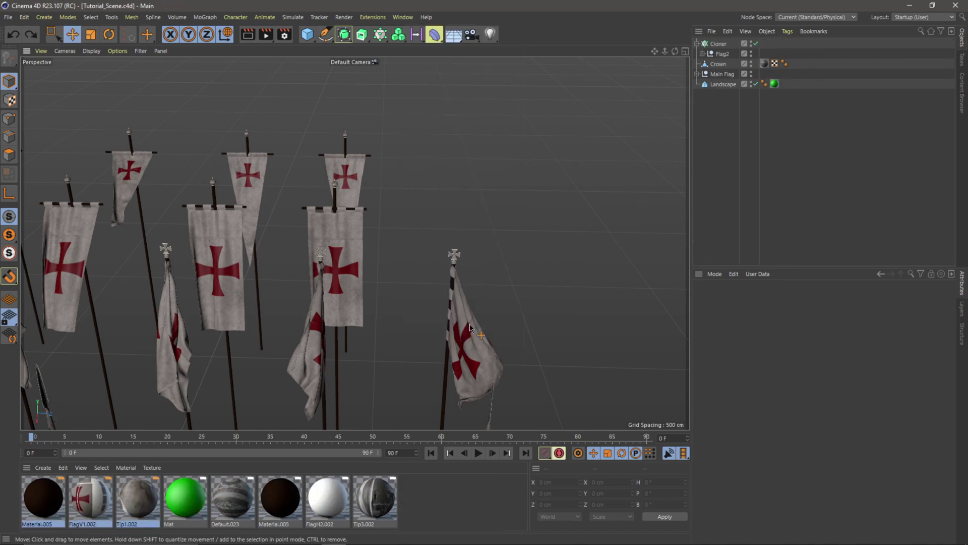
# - Paste the copied triangular banner parts into Tutorial_Scene.c4d and group them under a null named Flag3
pyautogui.click(728, 32)
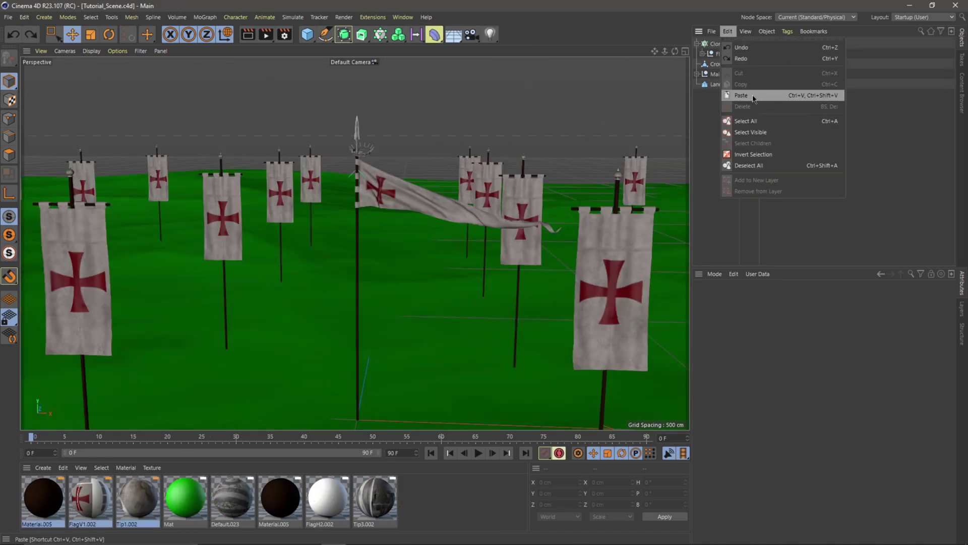
pyautogui.click(753, 96)
pyautogui.rightClick(723, 61)
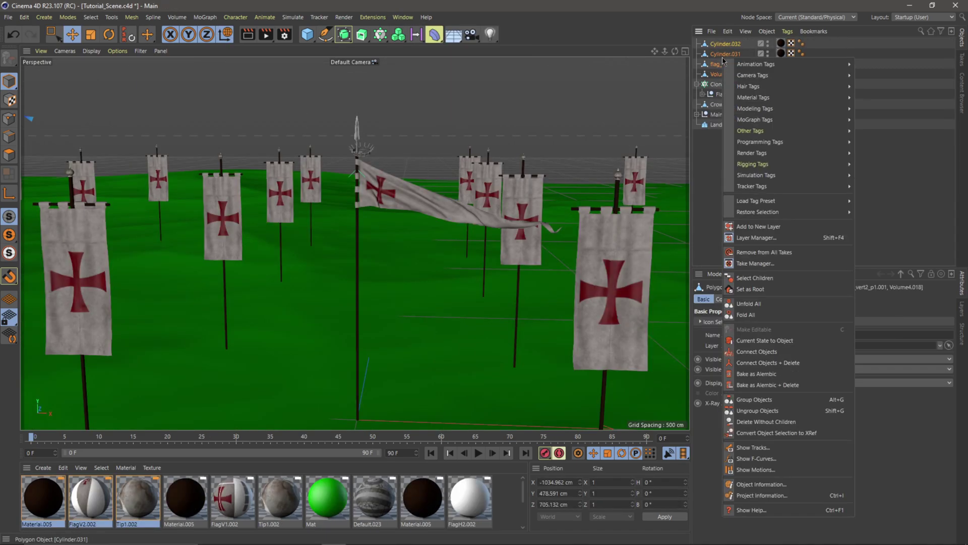
pyautogui.click(778, 403)
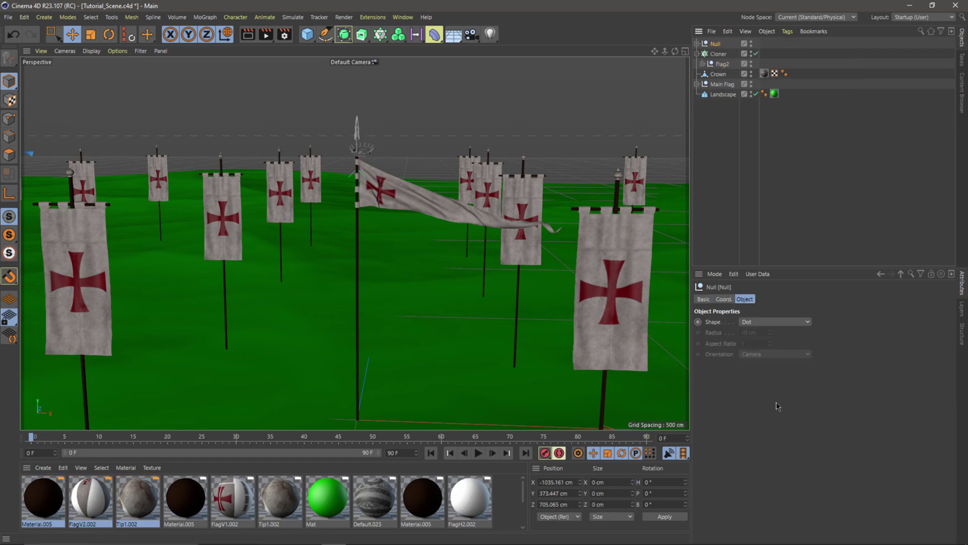
pyautogui.doubleClick(717, 44)
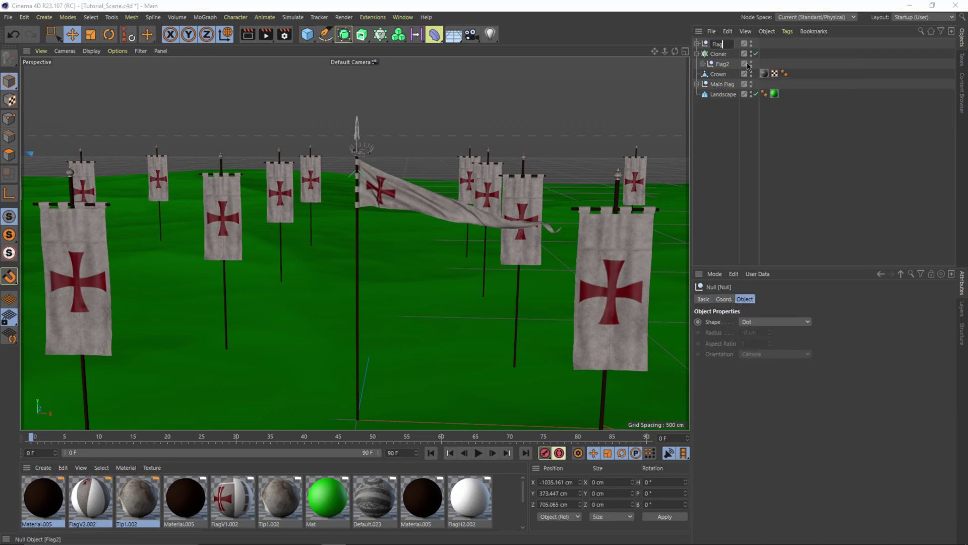
pyautogui.write('Flag3')
pyautogui.press('Return')
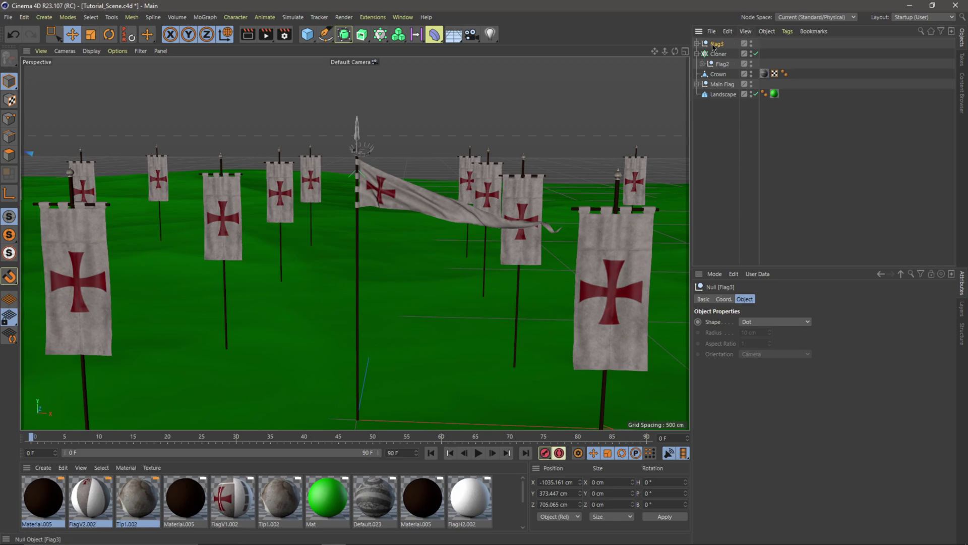
# - Set Flag3's X, Y and Z position to 0 and nest it inside the Cloner above Flag2
pyautogui.click(725, 299)
pyautogui.click(730, 322)
pyautogui.write('0')
pyautogui.press('Tab')
pyautogui.write('0')
pyautogui.press('Tab')
pyautogui.write('0')
pyautogui.press('Return')
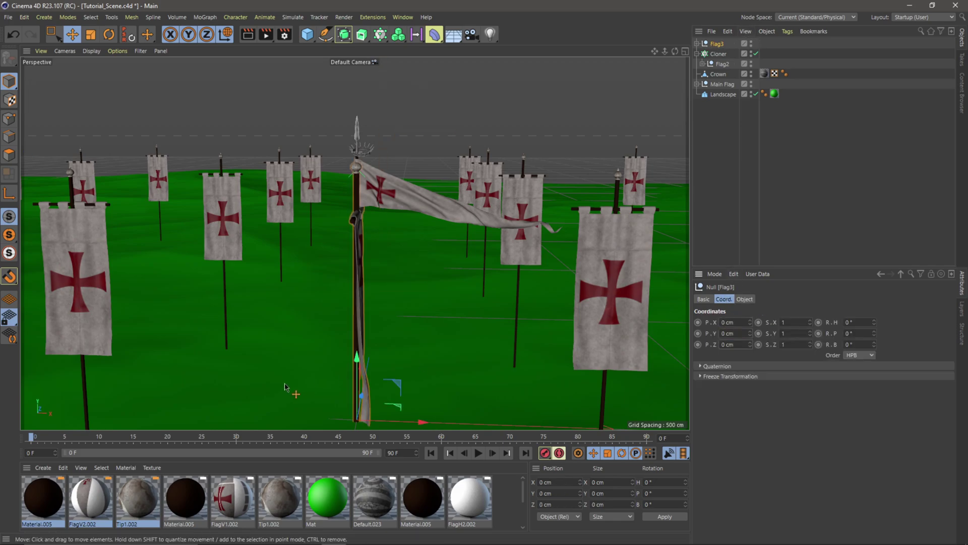
pyautogui.moveTo(717, 44); pyautogui.dragTo(721, 60)
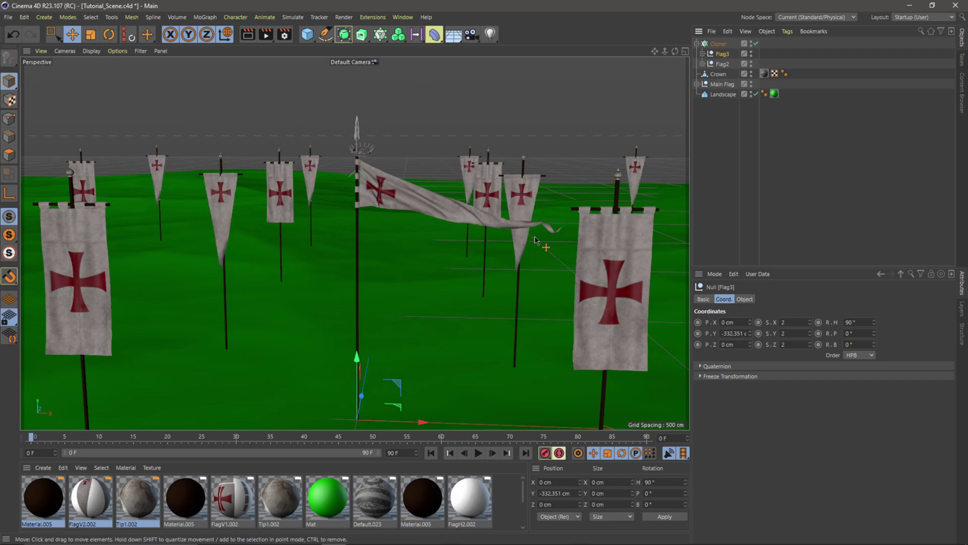
# - Set the Cloner's clone distribution to Random and save the scene
pyautogui.click(718, 44)
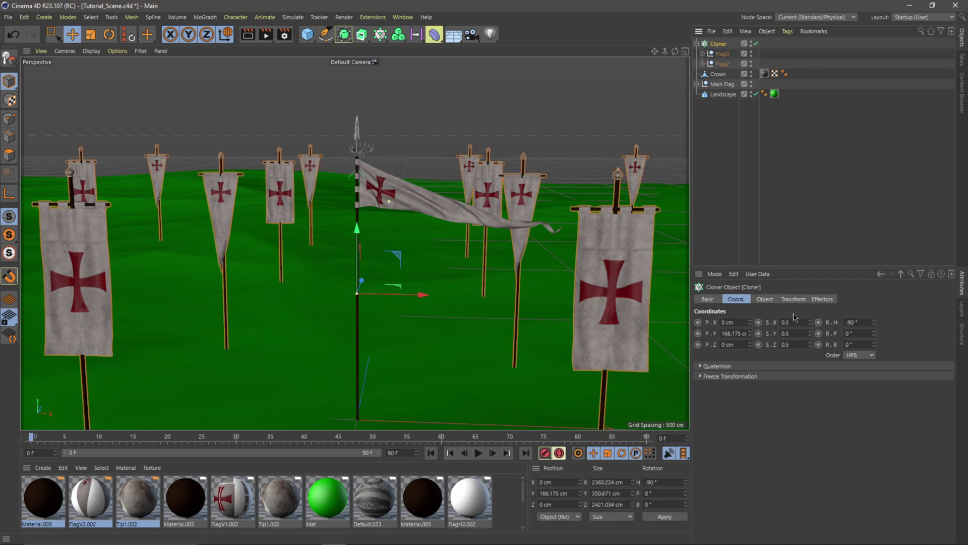
pyautogui.click(765, 300)
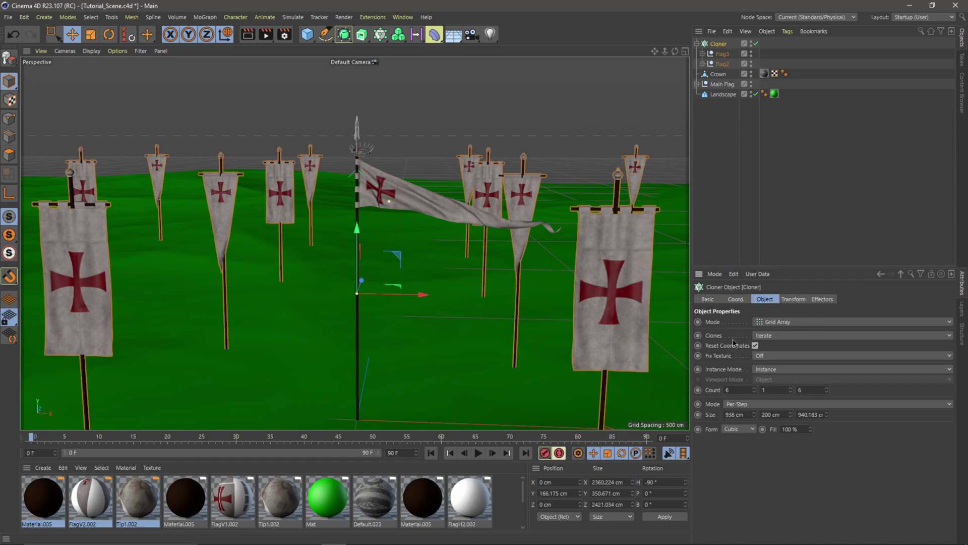
pyautogui.click(764, 335)
pyautogui.click(781, 357)
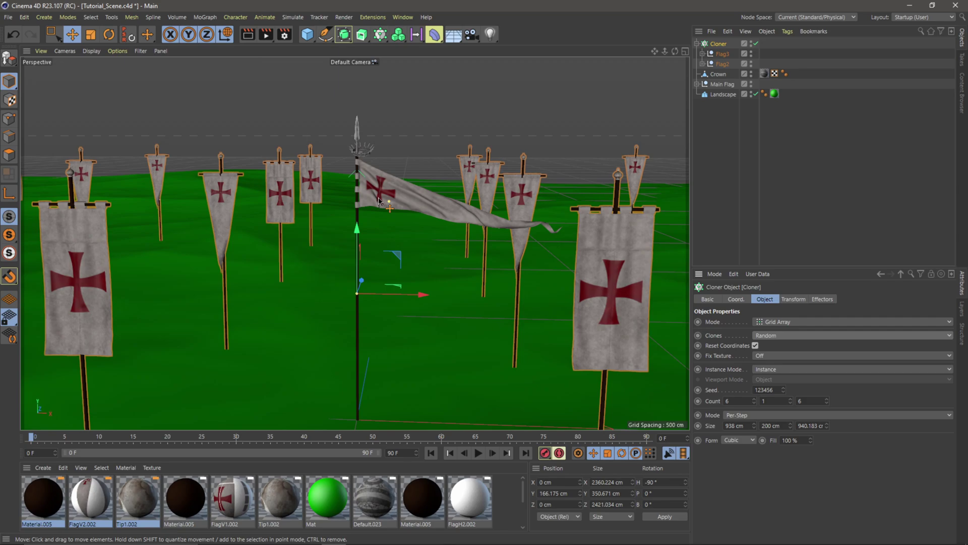
pyautogui.click(730, 152)
pyautogui.hotkey('ctrl', 's')
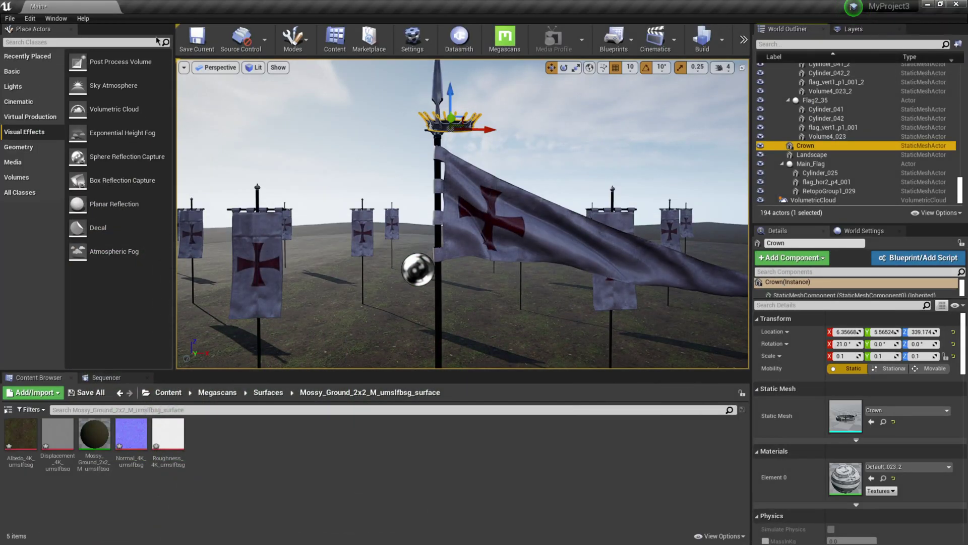
# - Switch to Unreal Engine, save the current level and start reimporting the Tutorial_Scene Datasmith asset
pyautogui.click(197, 38)
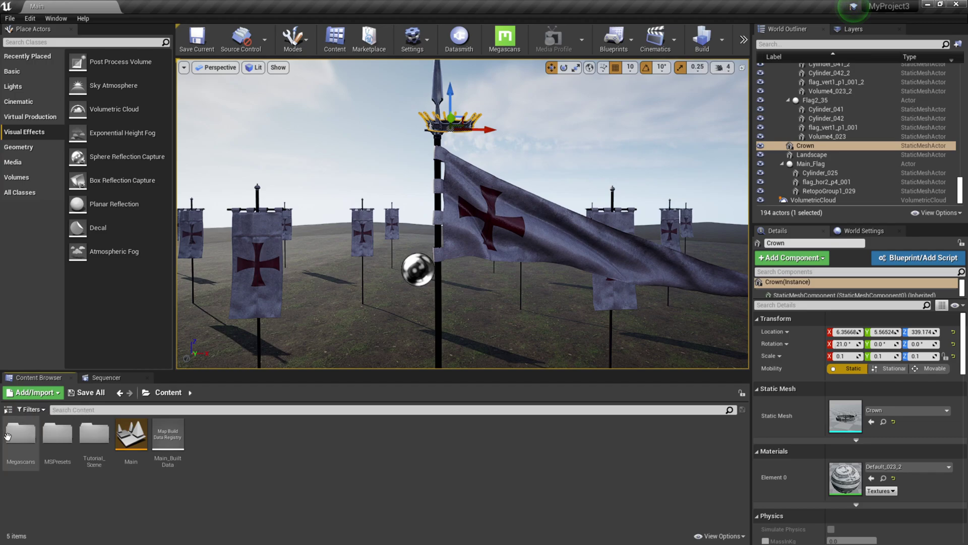
pyautogui.doubleClick(97, 437)
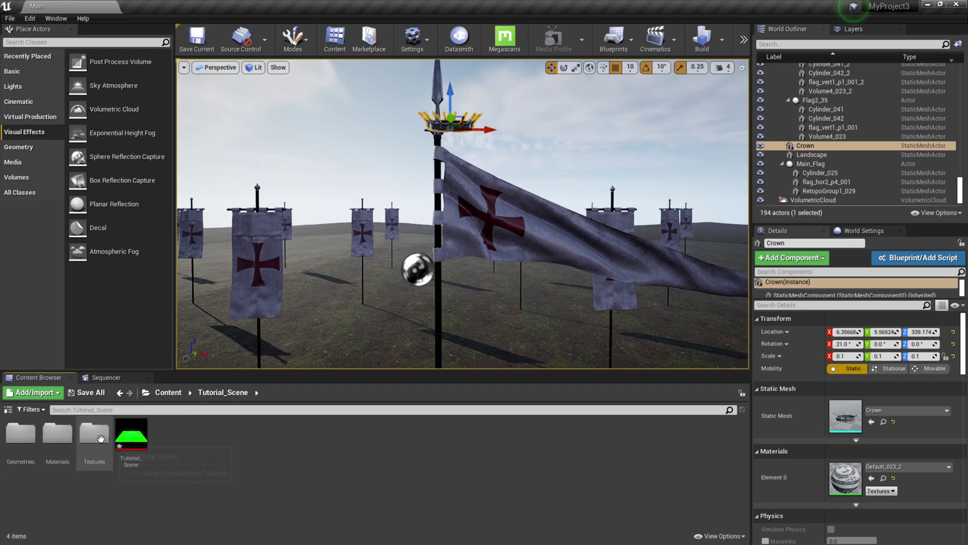
pyautogui.rightClick(133, 437)
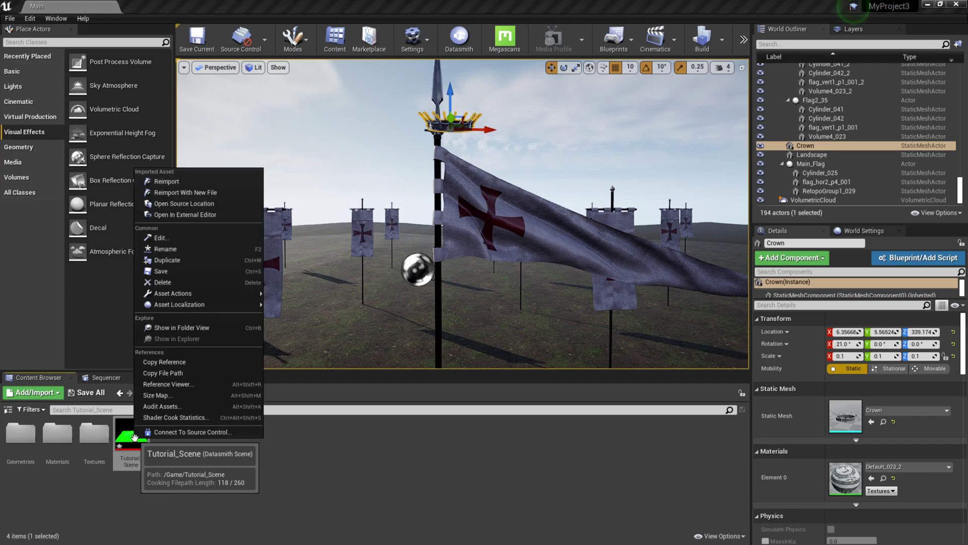
pyautogui.click(166, 181)
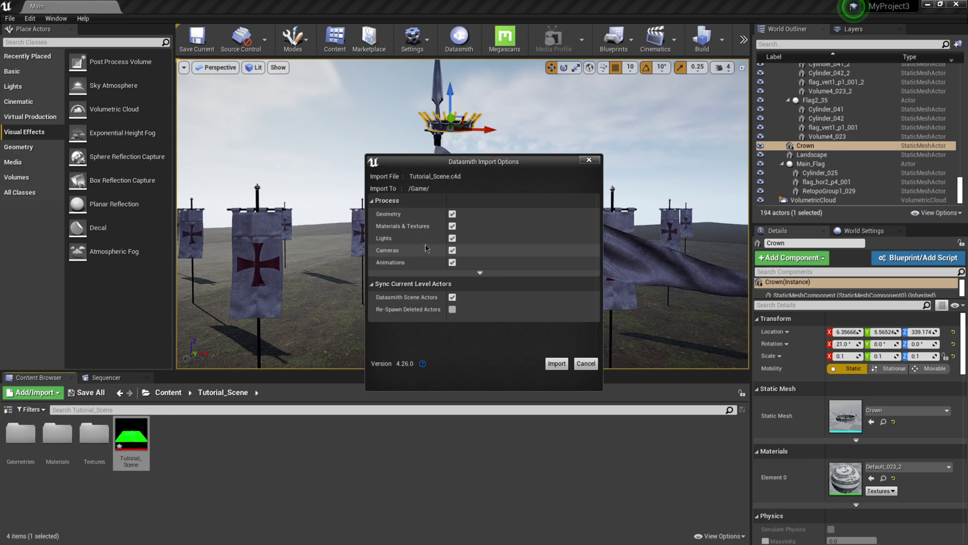
# - Exclude lights, cameras and animations from the Datasmith import options and run the import
pyautogui.click(452, 238)
pyautogui.click(453, 250)
pyautogui.click(453, 262)
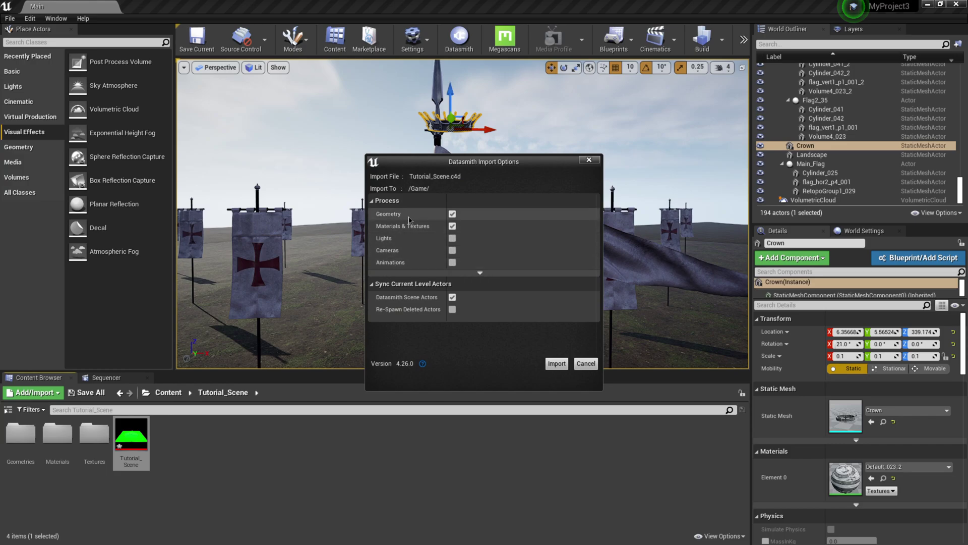
pyautogui.click(564, 365)
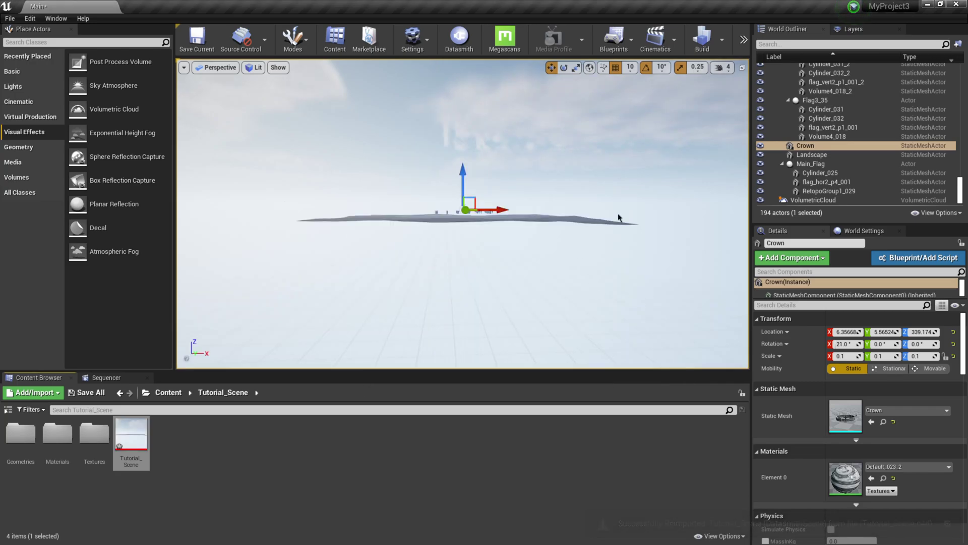
# - Return the viewport to Bookmark 0 and inspect the reimported triangular and rectangular banners by selecting them
pyautogui.click(184, 67)
pyautogui.moveTo(252, 239)
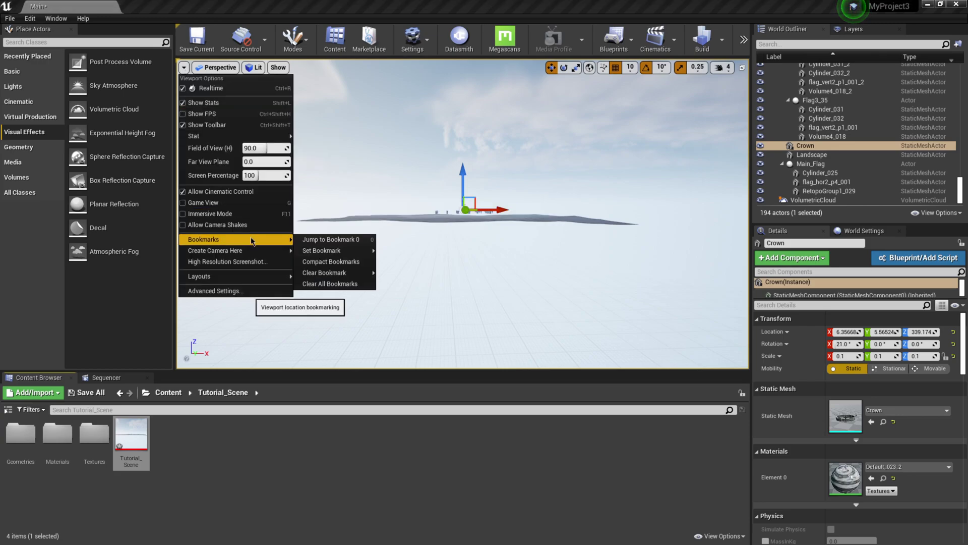
pyautogui.click(317, 239)
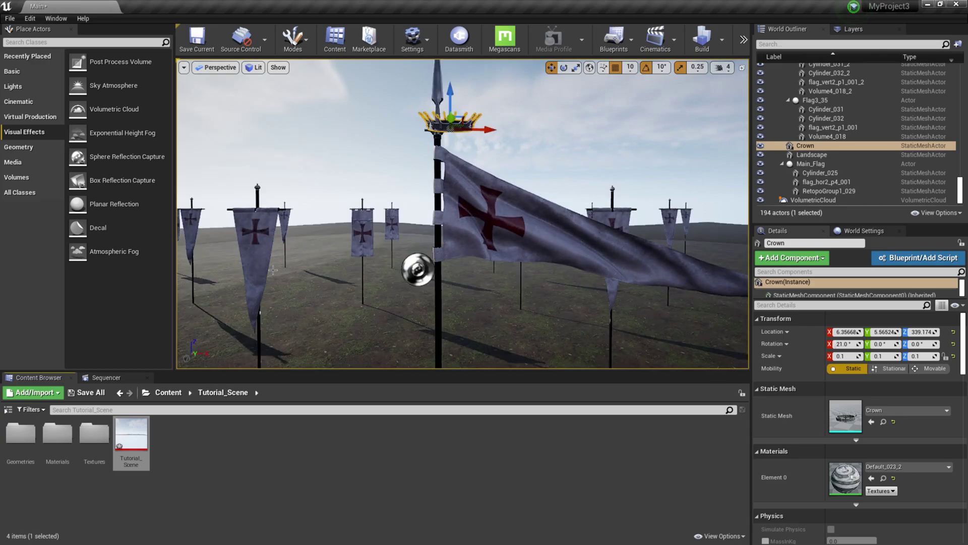
pyautogui.click(266, 253)
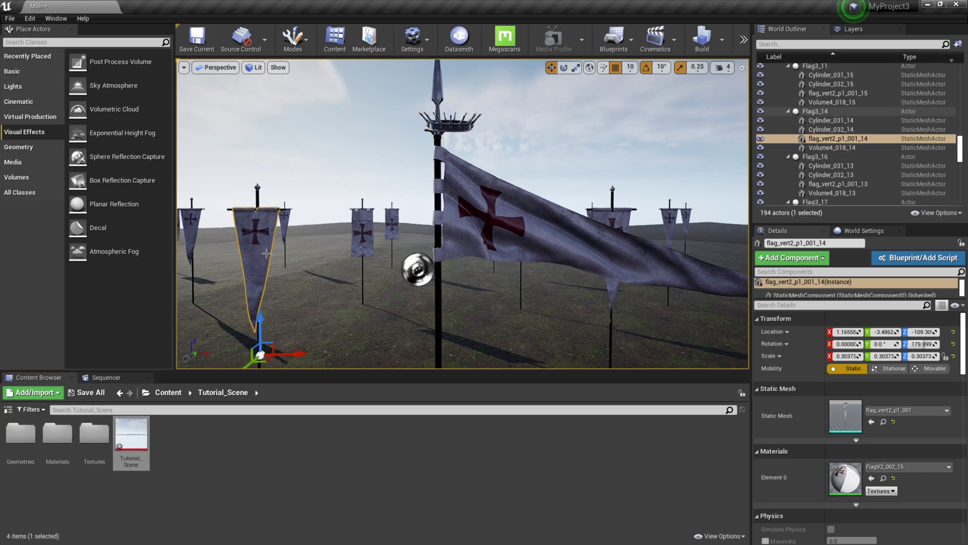
pyautogui.click(357, 239)
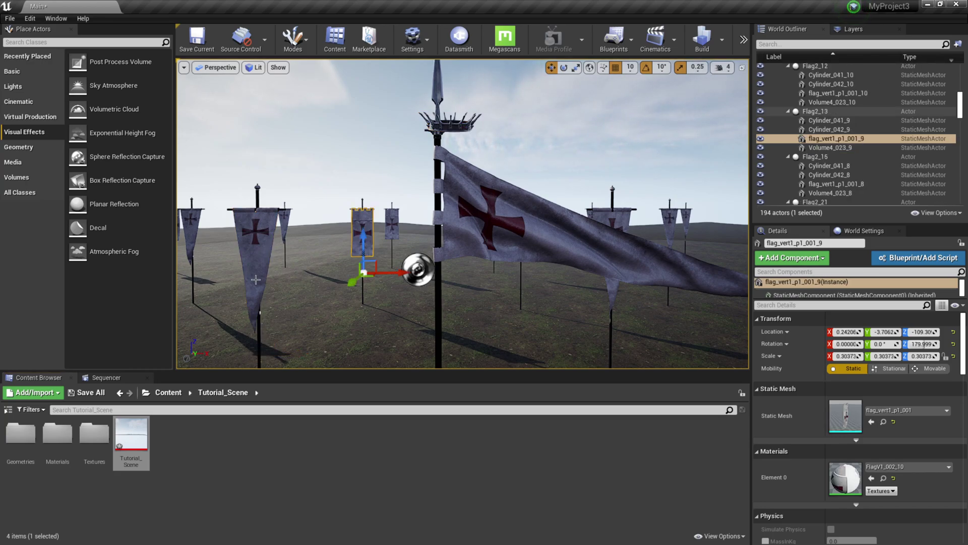
pyautogui.click(265, 249)
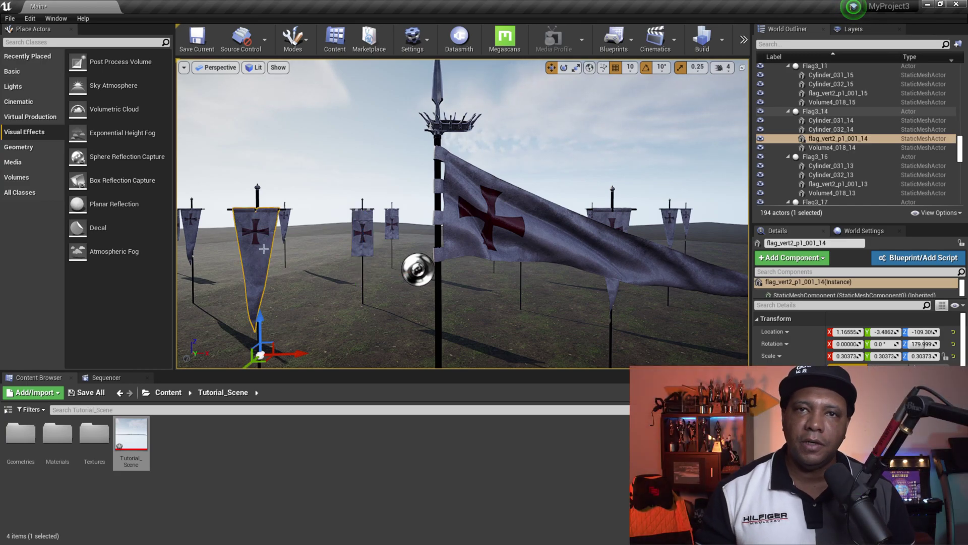